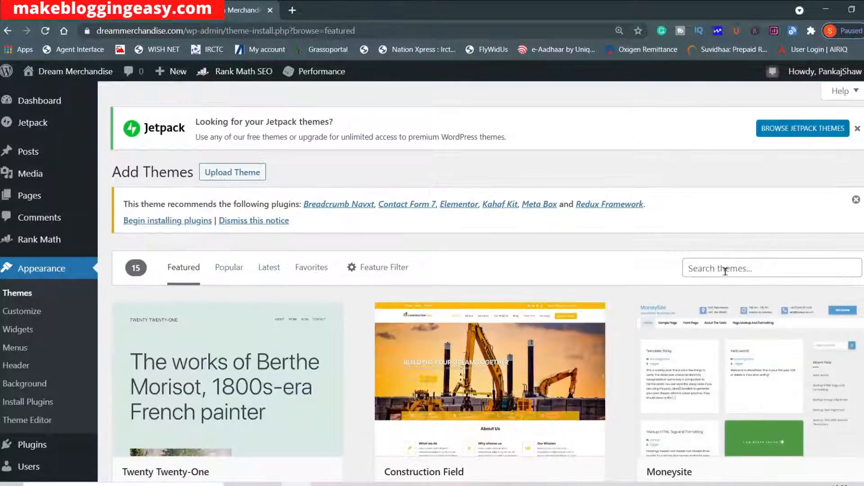
Search the theme directory for "generate press".
left_click(725, 271)
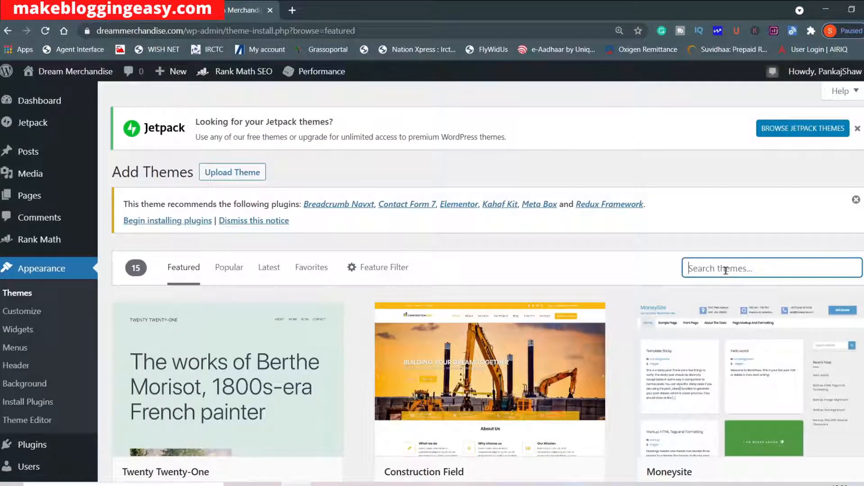
type("generate press")
scroll(441, 405, "down", 4)
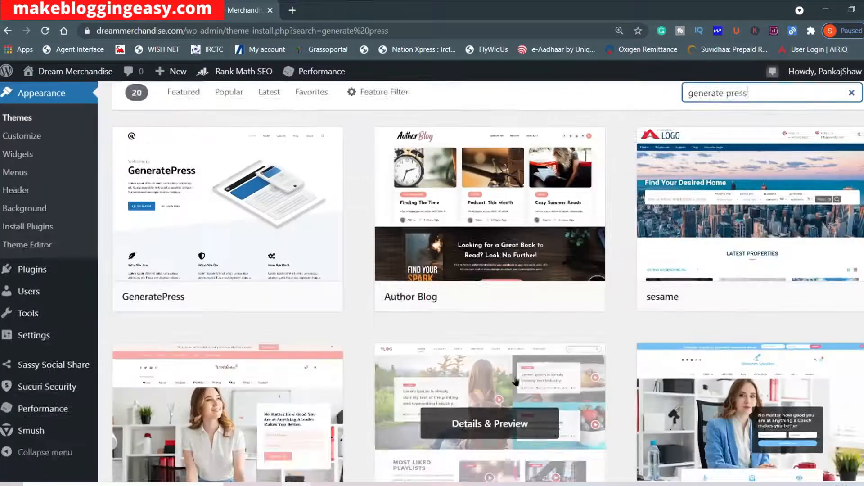
scroll(315, 360, "up", 1)
Install and activate the GeneratePress theme.
mouse_move(276, 367)
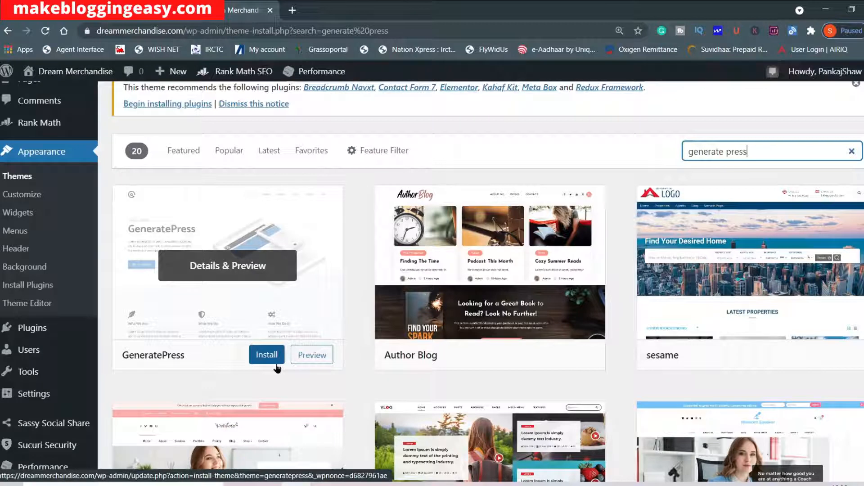
left_click(266, 356)
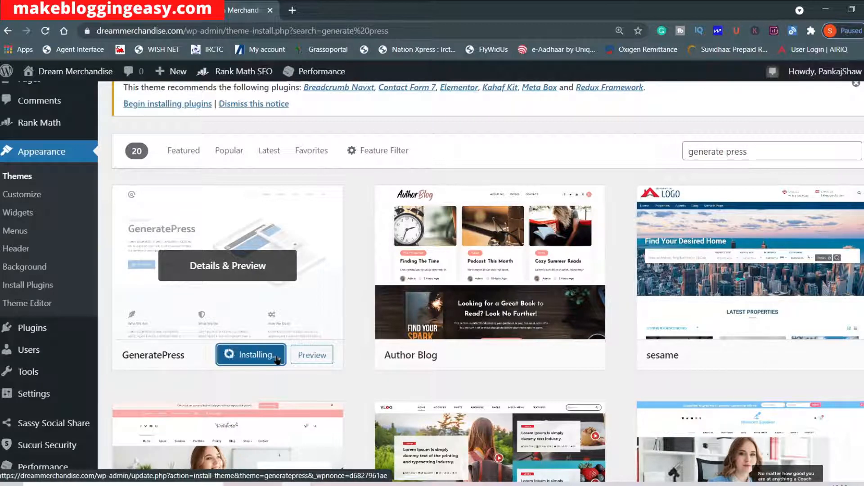
left_click(253, 359)
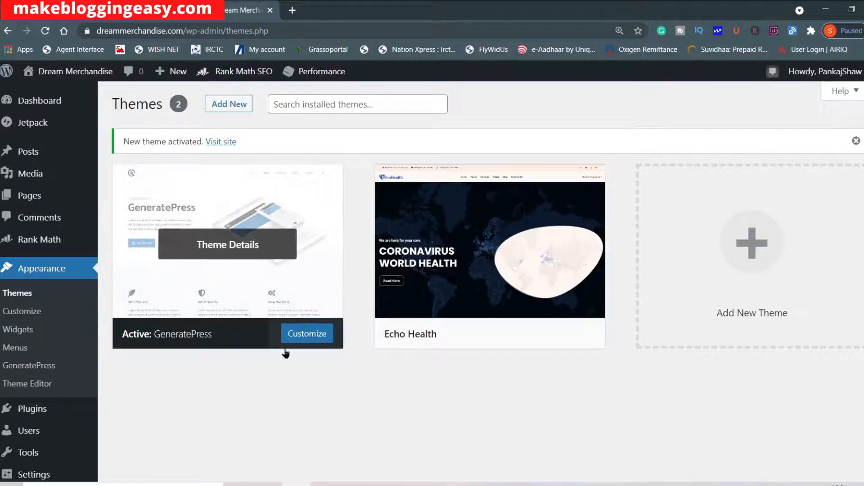
Open the customizer for the active GeneratePress theme and look over its settings sections.
left_click(321, 338)
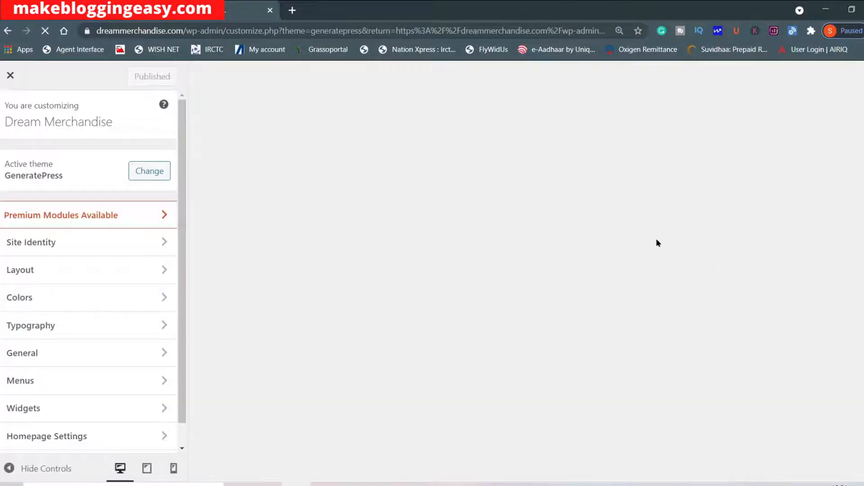
scroll(541, 233, "down", 10)
scroll(541, 233, "up", 8)
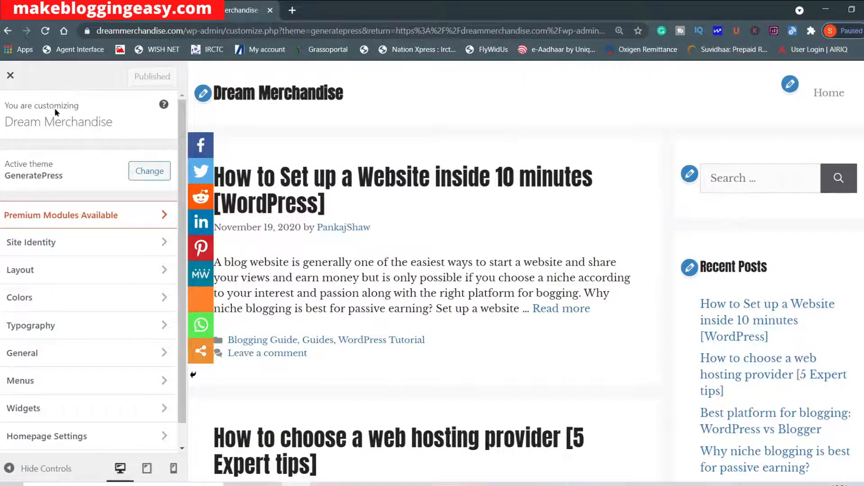
scroll(93, 302, "down", 1)
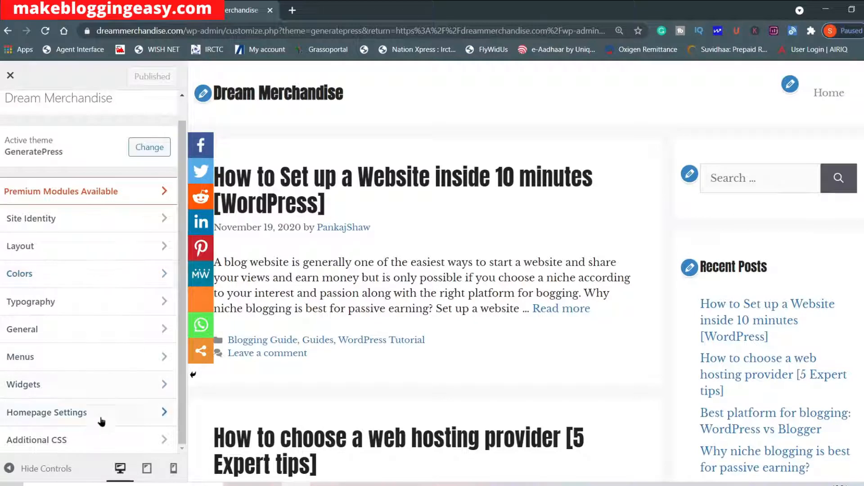
scroll(120, 409, "up", 1)
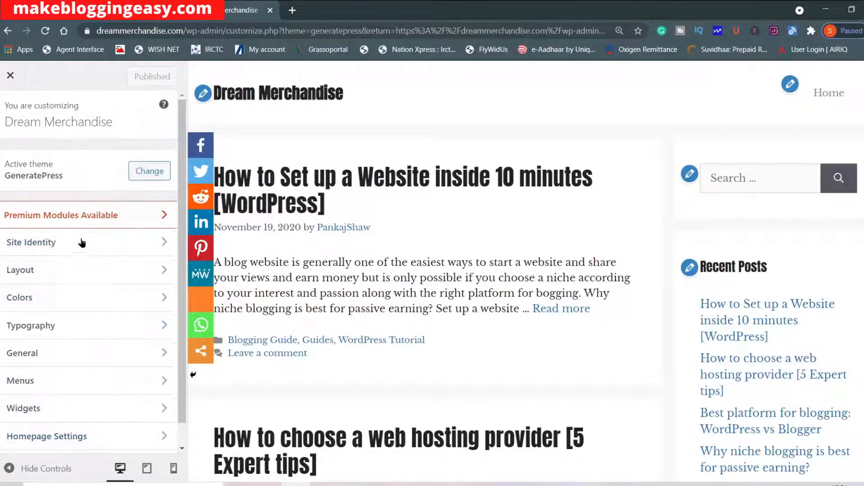
Change the site title to "DM" in the Site Identity settings.
left_click(104, 240)
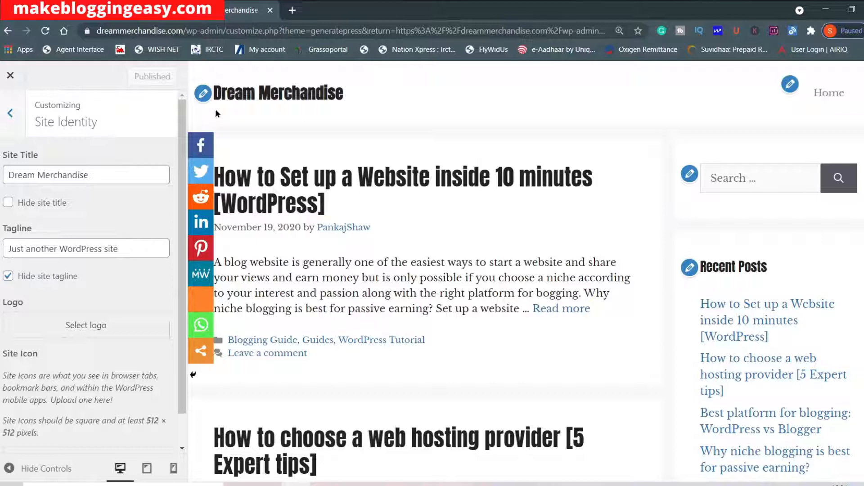
left_click_drag(120, 177, 7, 175)
key("BackSpace")
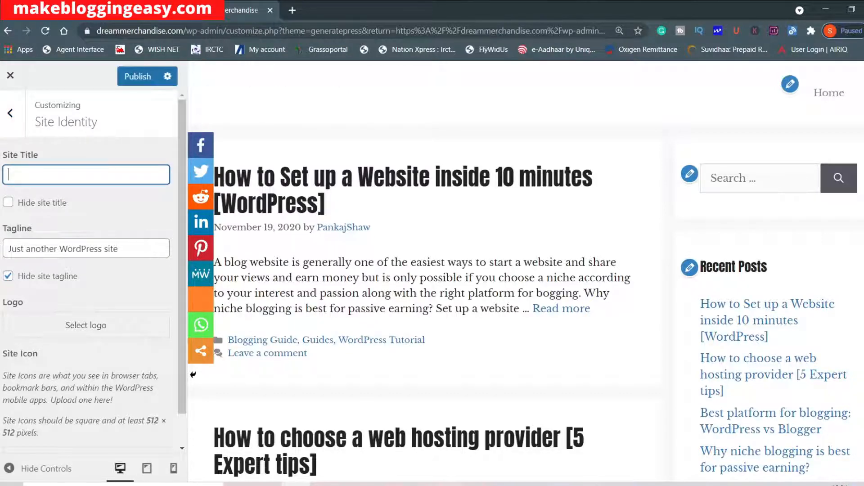
type("DM")
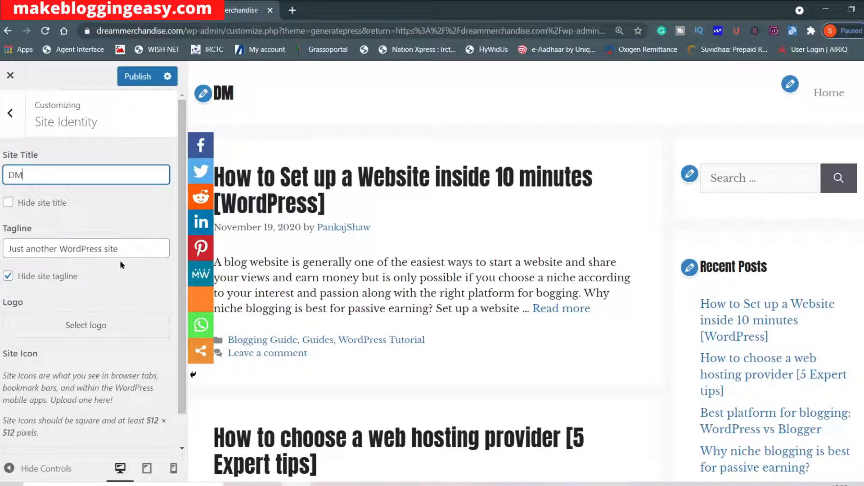
Try displaying the site tagline in the header and hide it again.
left_click(130, 251)
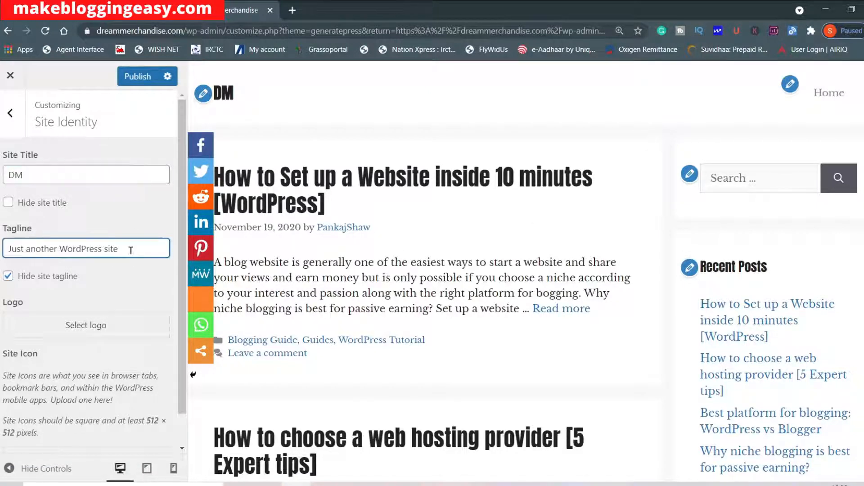
left_click(9, 281)
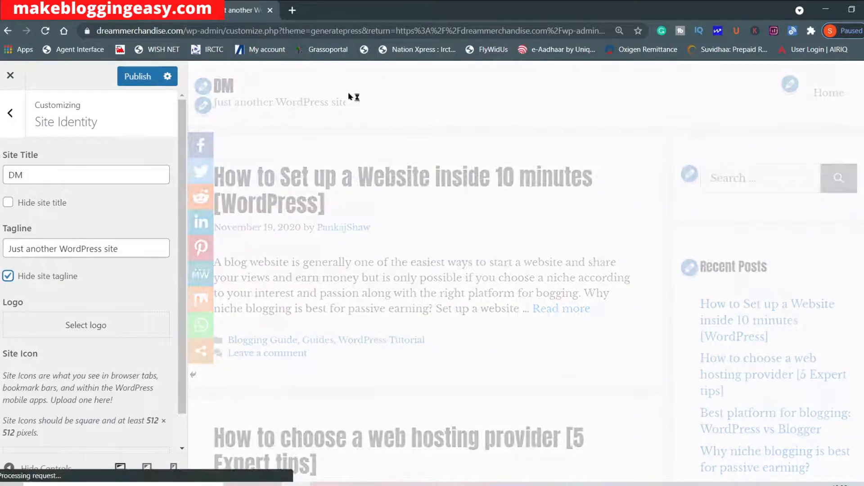
Choose the Dream Merchandise logo image from the media library as the site logo.
scroll(110, 283, "down", 1)
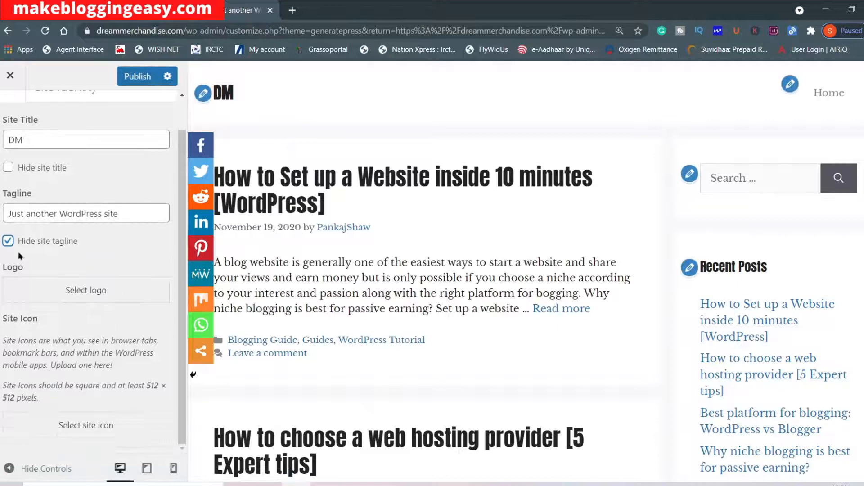
left_click(104, 293)
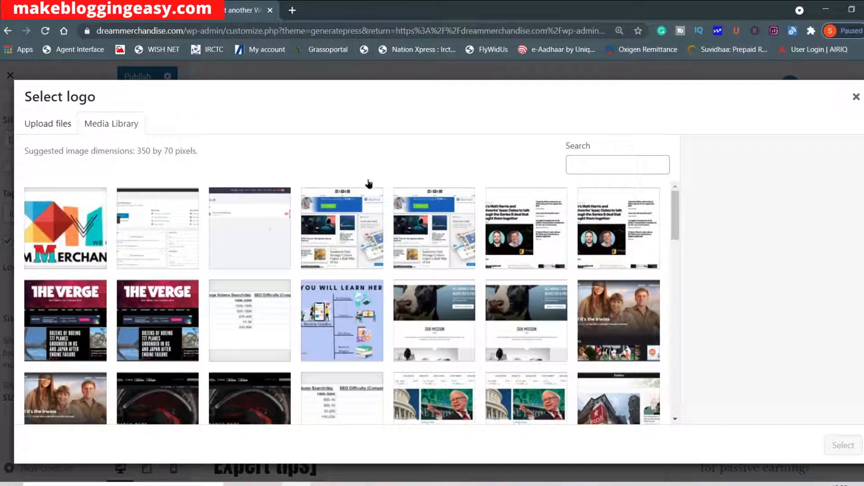
left_click(40, 126)
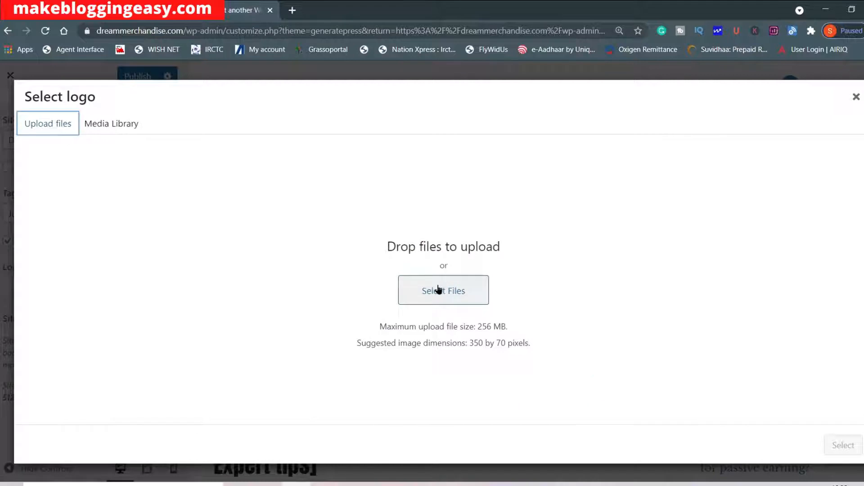
left_click(134, 131)
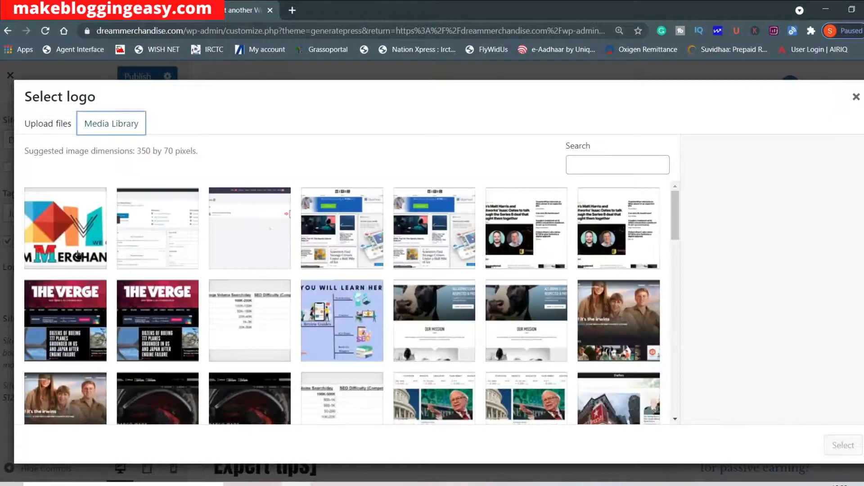
left_click(80, 231)
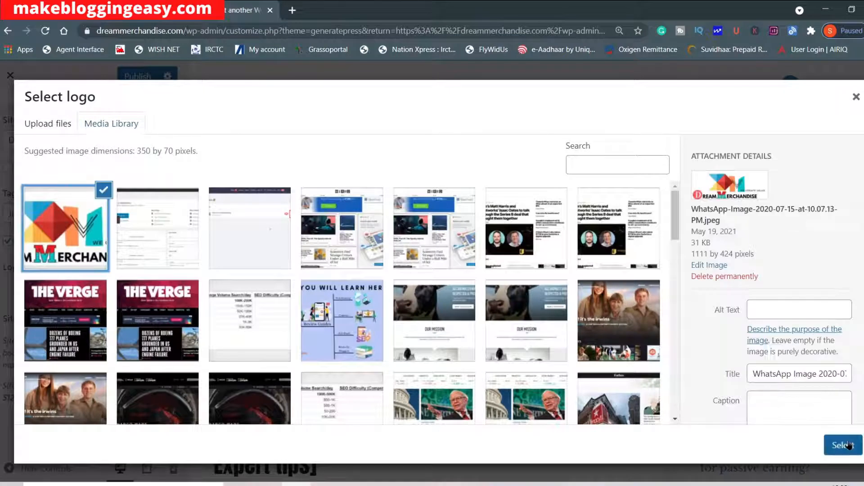
left_click(848, 446)
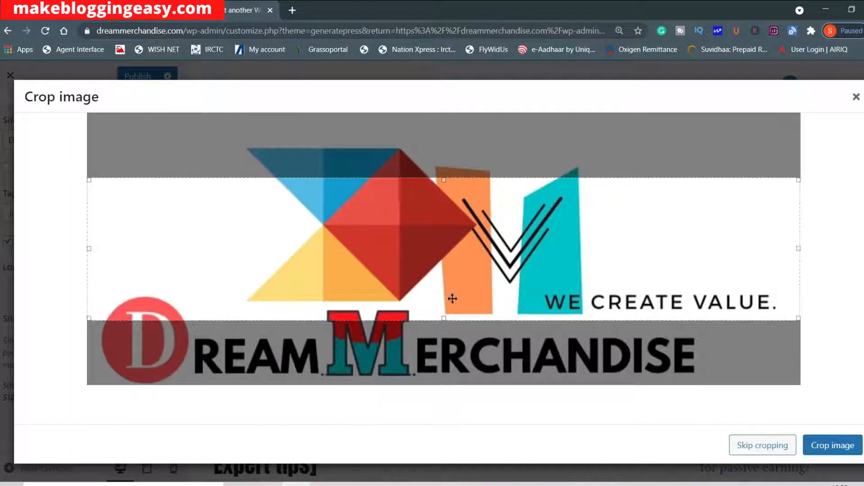
Extend the crop area to cover the full height of the logo image and apply the crop.
left_click_drag(443, 318, 442, 396)
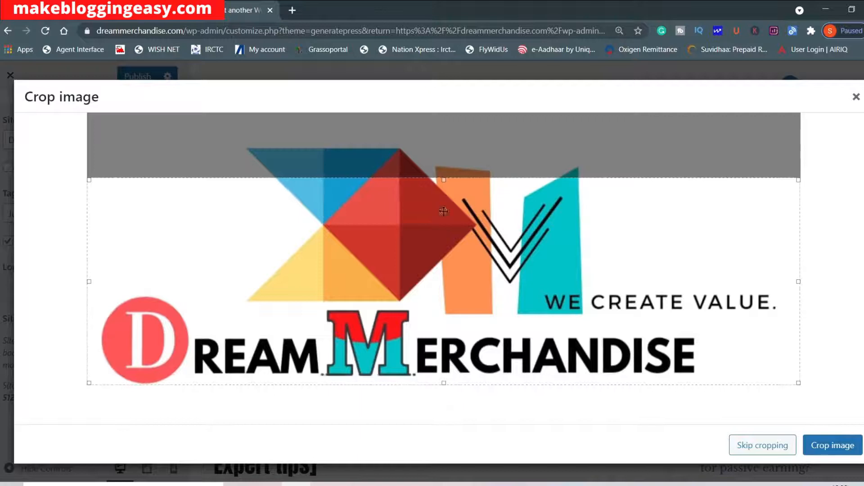
left_click_drag(446, 182, 458, 113)
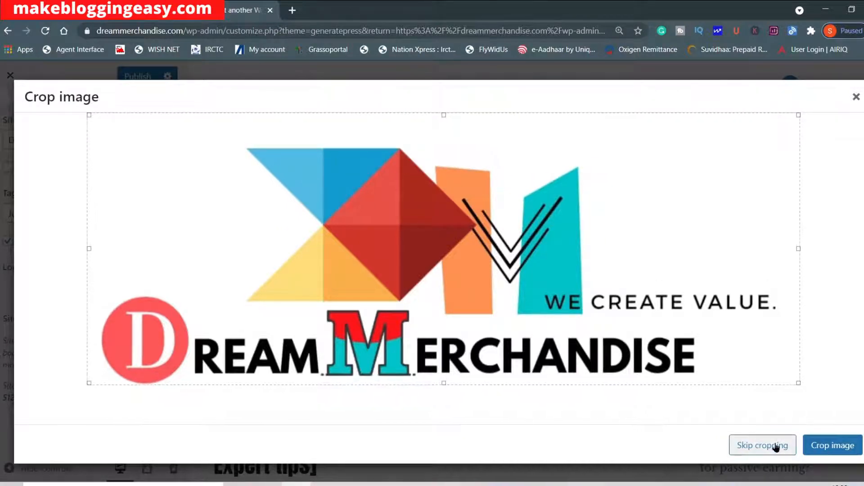
left_click(831, 445)
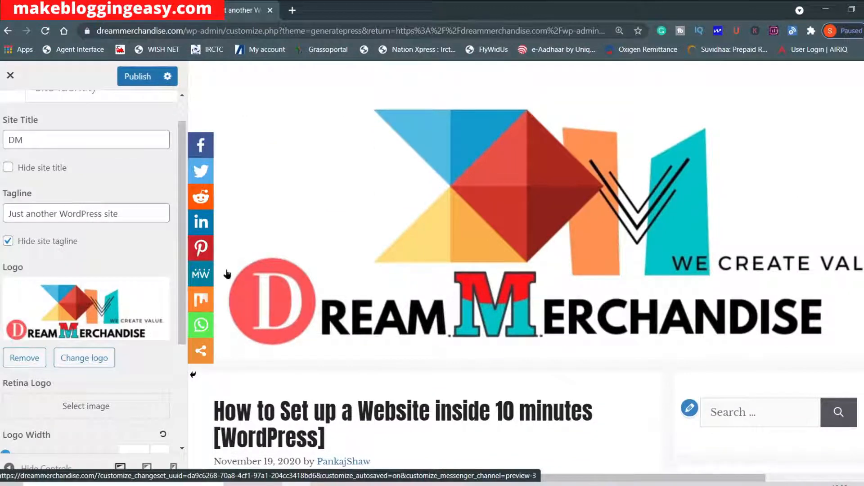
Check the logo in the site preview and remove it from the Site Identity settings.
scroll(228, 275, "down", 4)
scroll(405, 288, "up", 3)
scroll(441, 284, "up", 2)
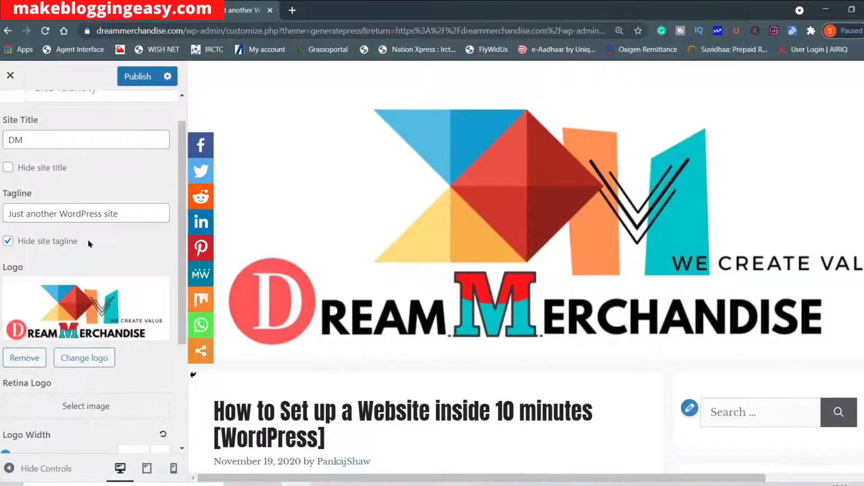
left_click(24, 359)
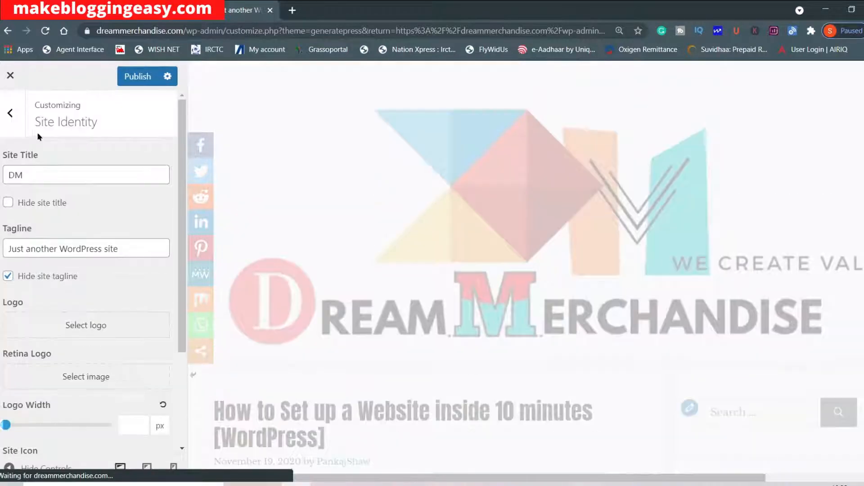
scroll(97, 350, "down", 1)
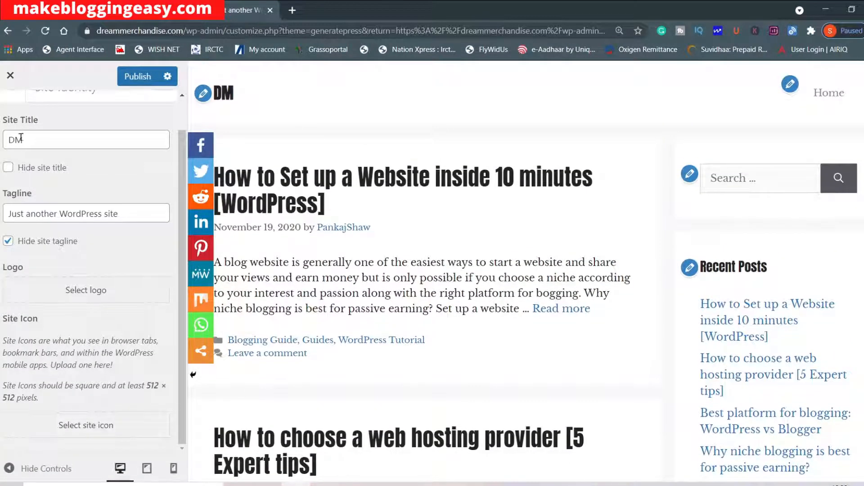
Open the Container layout settings and try a container width of 700 px.
scroll(24, 184, "up", 1)
left_click(9, 115)
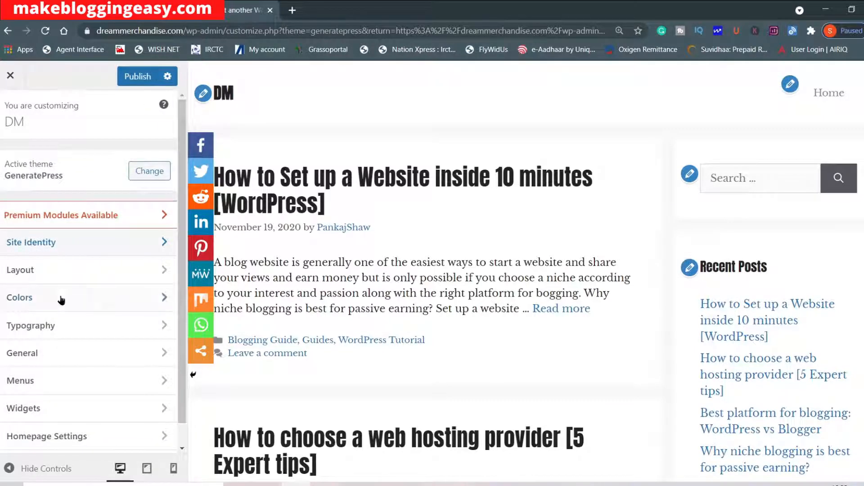
left_click(126, 279)
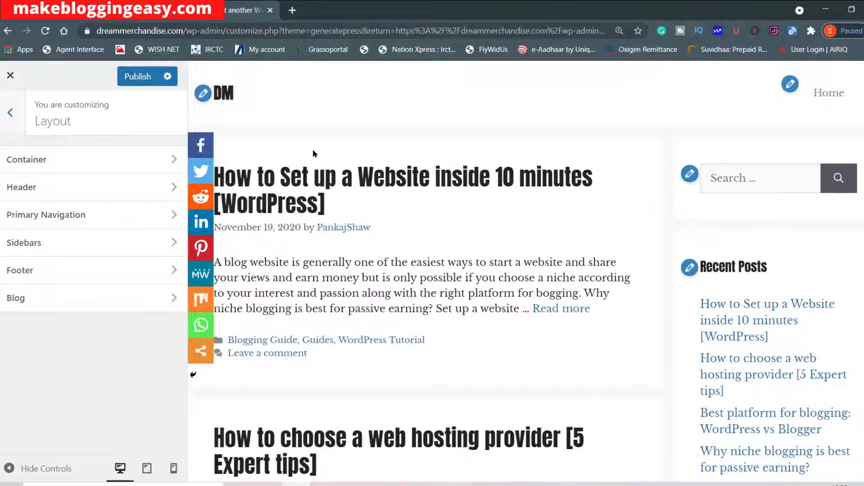
left_click(148, 166)
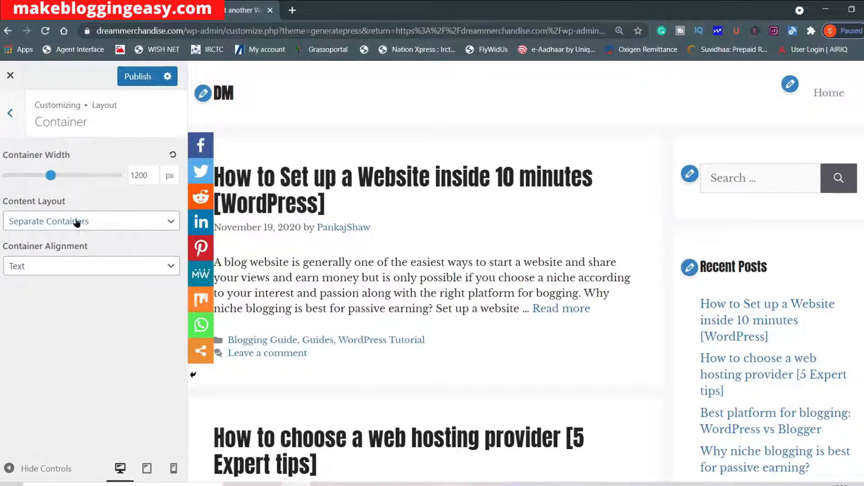
left_click_drag(53, 179, 6, 189)
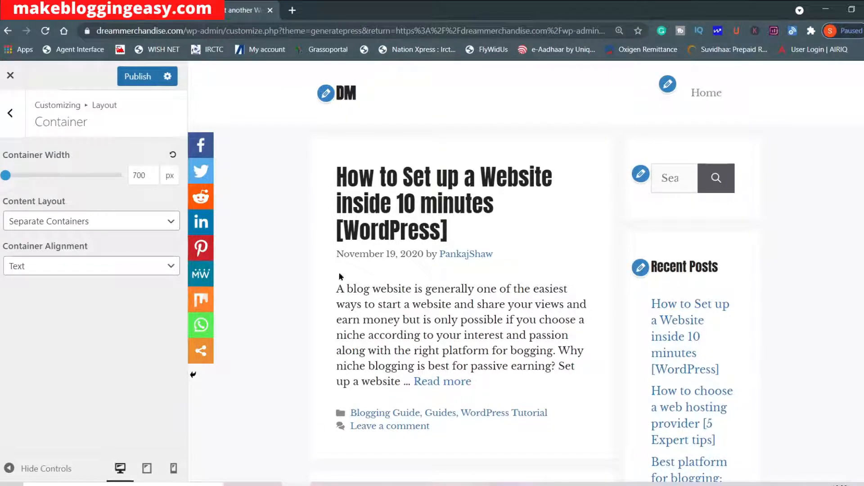
Increase the container width and set it to 1600 px.
left_click_drag(6, 181, 89, 178)
left_click(140, 176)
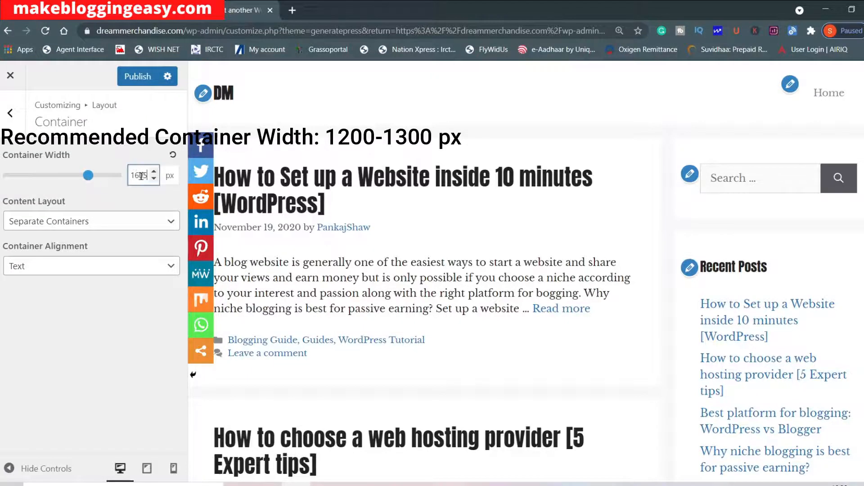
key("BackSpace")
type("0")
Try the One Container content layout and switch back to Separate Containers, checking the page preview.
left_click(69, 225)
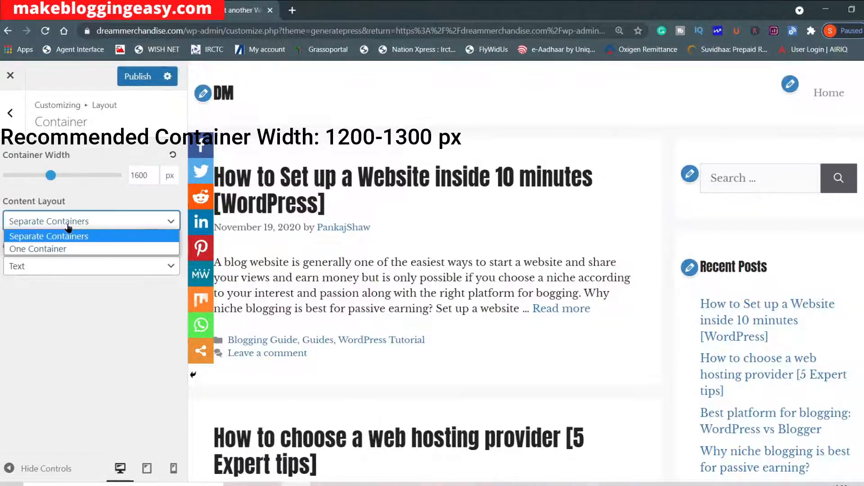
left_click(84, 249)
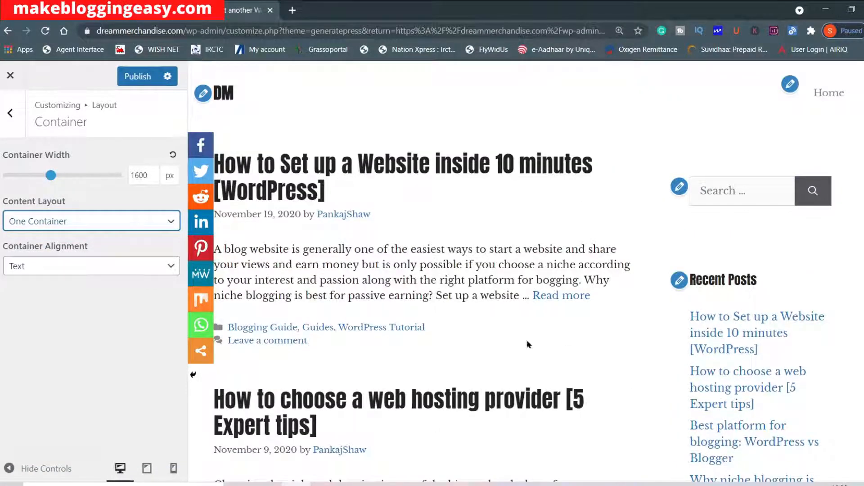
left_click(170, 221)
left_click(120, 237)
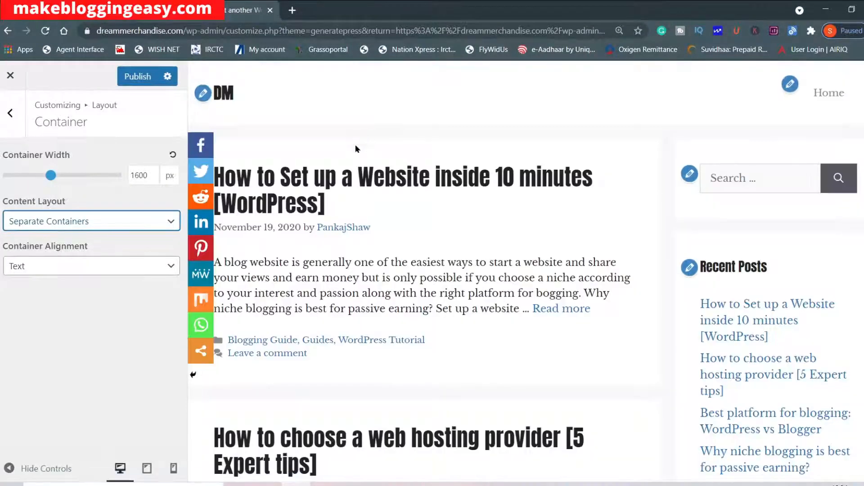
scroll(588, 235, "down", 1)
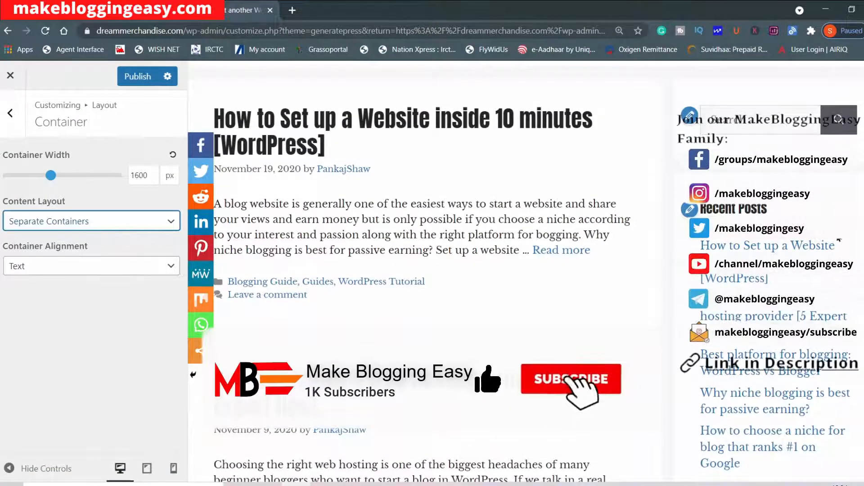
Look over the page preview and check the Container Alignment options, keeping Text selected.
scroll(813, 241, "down", 5)
scroll(417, 244, "up", 2)
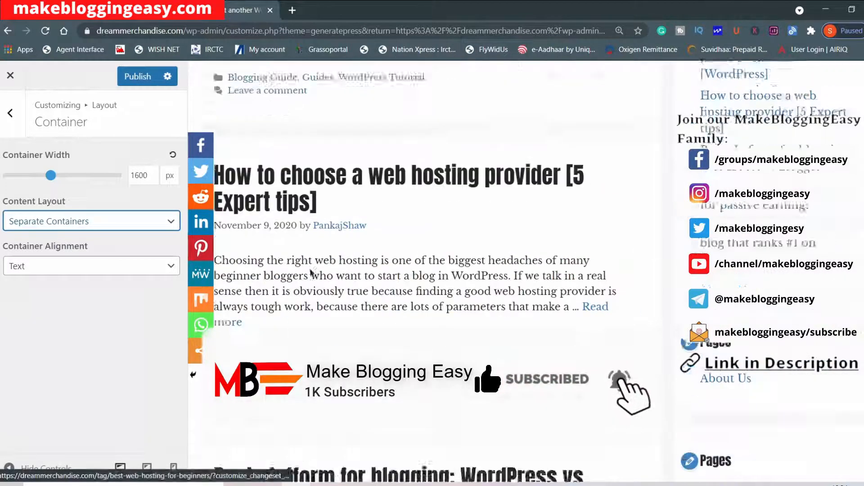
left_click(28, 267)
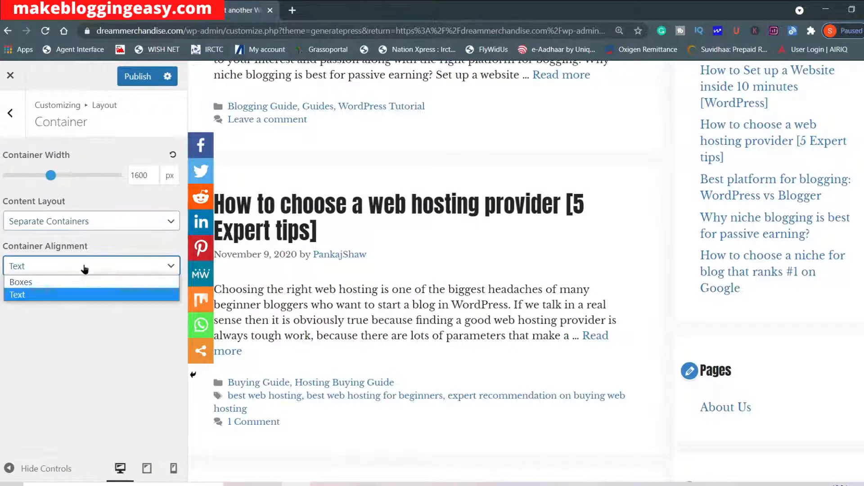
left_click(62, 299)
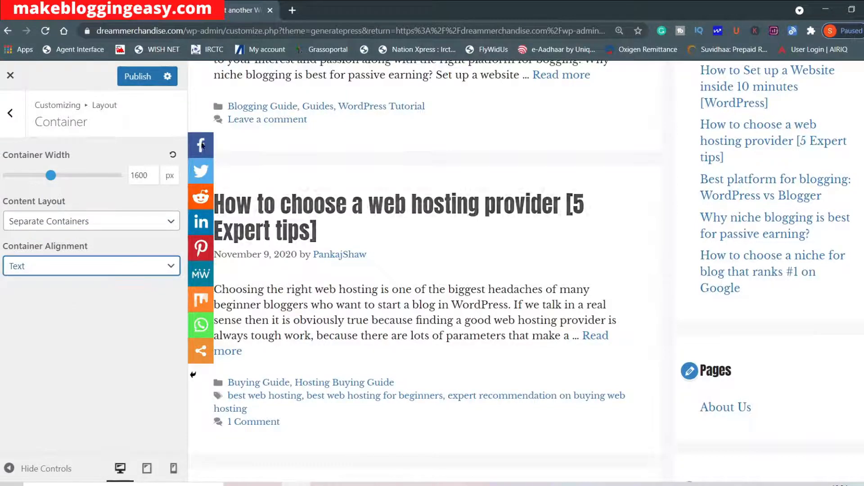
Open the Header layout settings and apply the Default header preset.
left_click(10, 114)
left_click(110, 188)
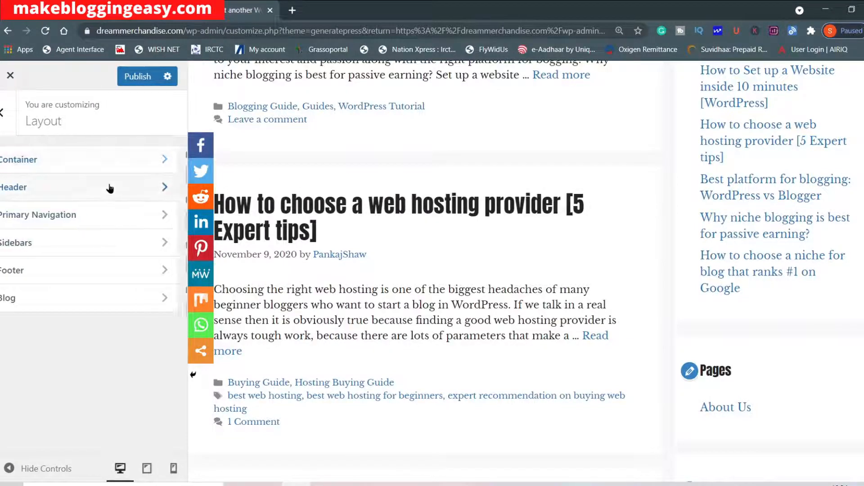
left_click(73, 179)
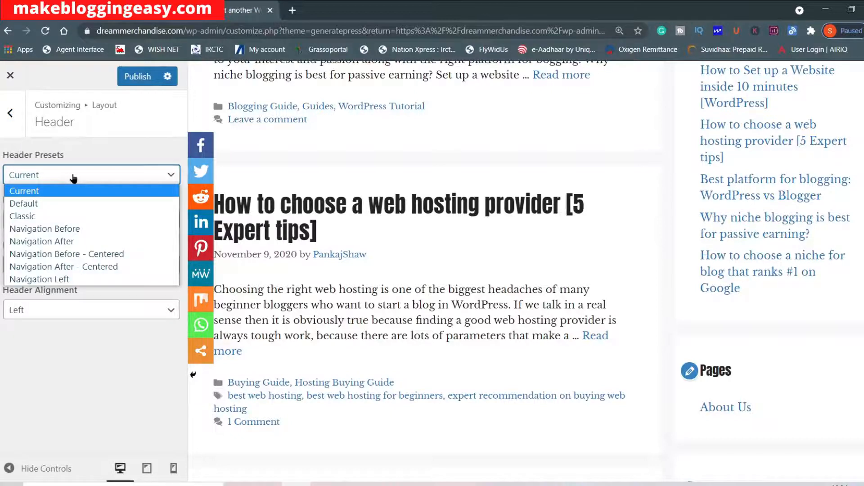
left_click(73, 179)
scroll(423, 252, "up", 5)
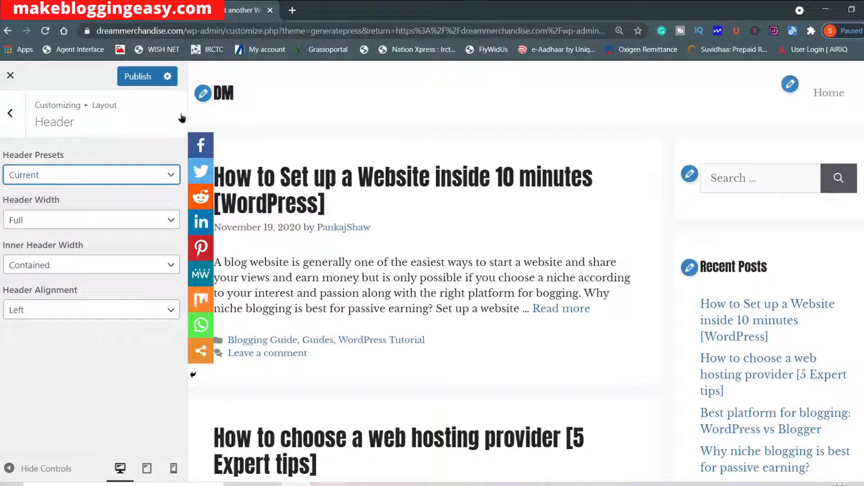
left_click(84, 174)
left_click(67, 203)
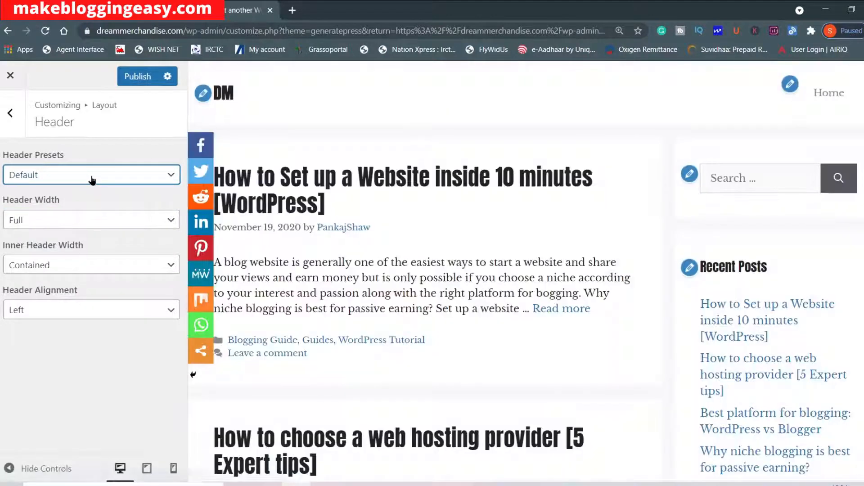
Try the Navigation Before - Centered header preset and switch back to Current.
left_click(91, 179)
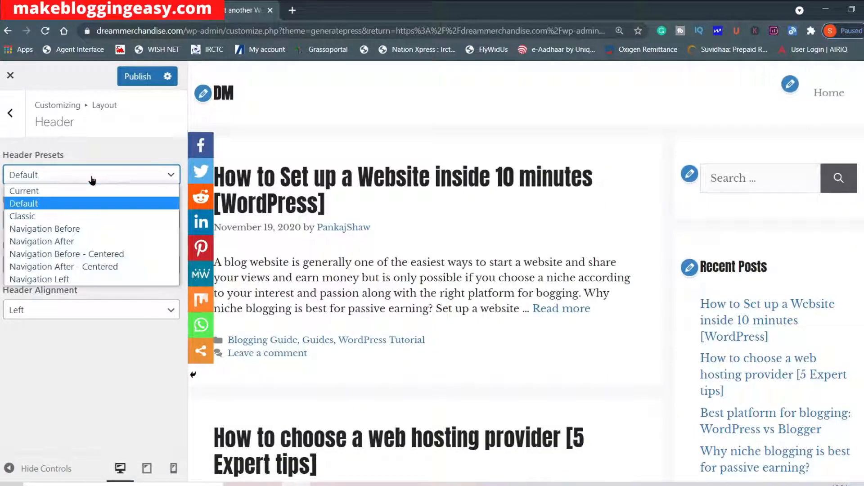
left_click(89, 255)
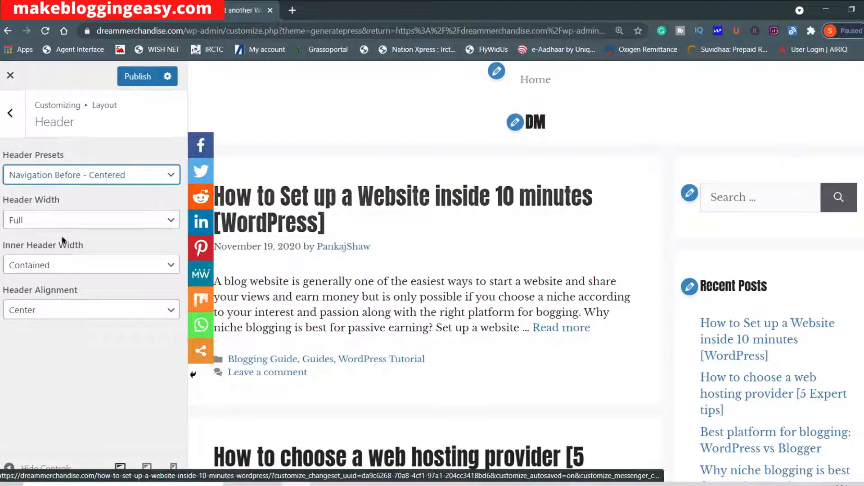
left_click(77, 174)
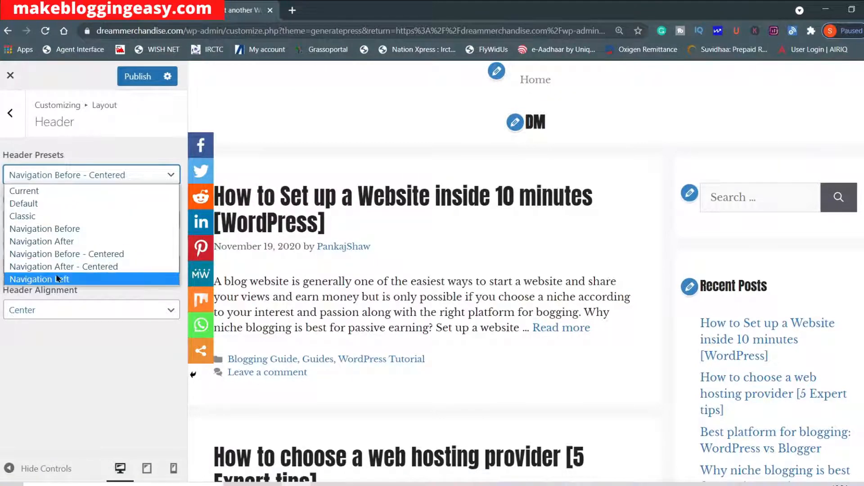
left_click(59, 196)
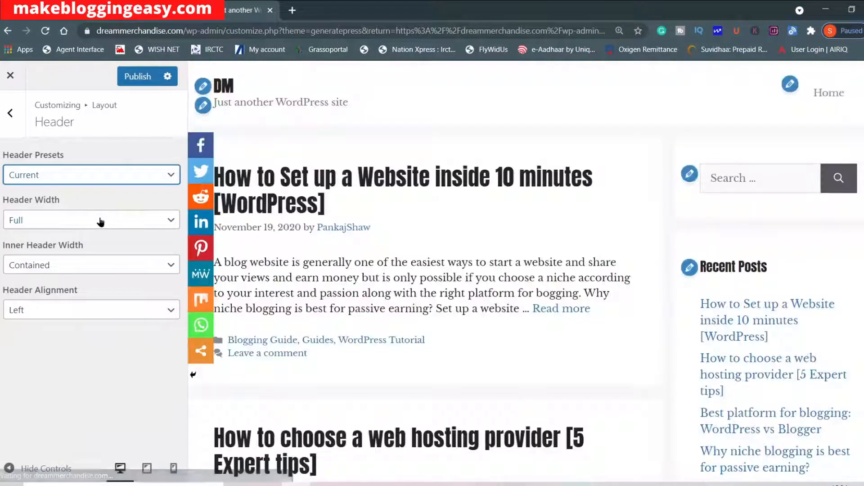
Try the Contained header width and switch it back to Full.
left_click(100, 220)
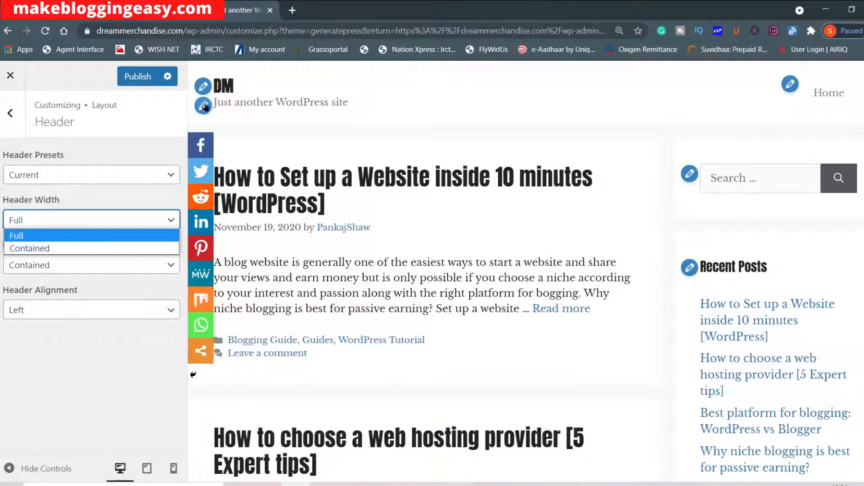
left_click(109, 248)
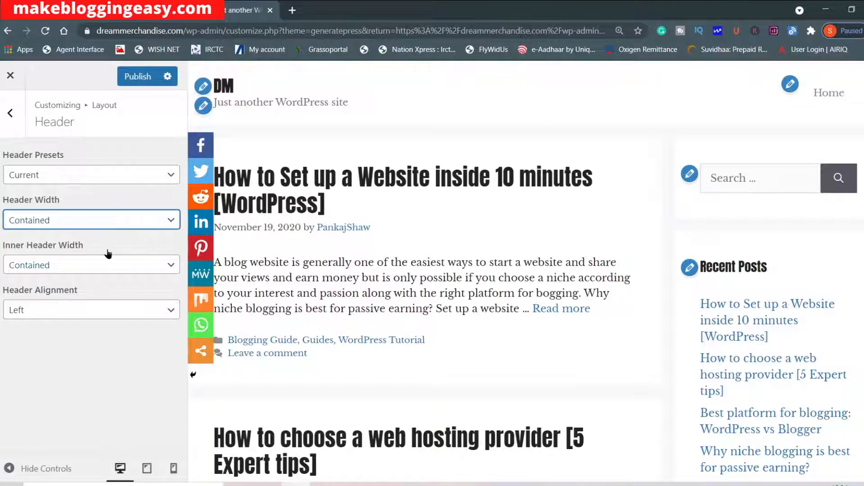
left_click(108, 225)
left_click(74, 242)
Set the header alignment to Center.
left_click(57, 318)
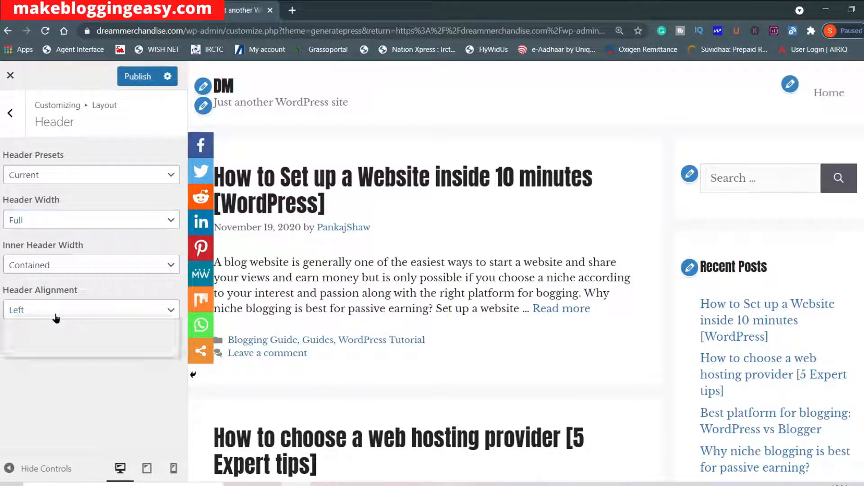
left_click(51, 338)
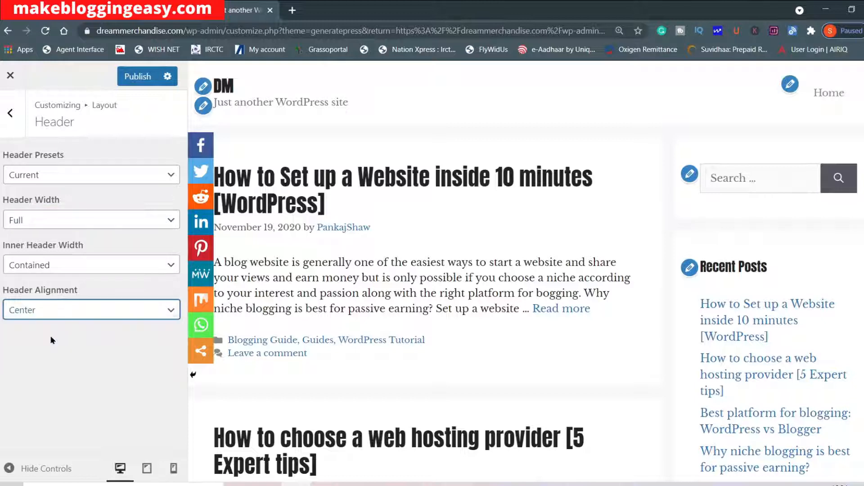
Open the Primary Navigation layout settings, set the navigation location to Below Header and check the page preview.
left_click(10, 127)
left_click(99, 220)
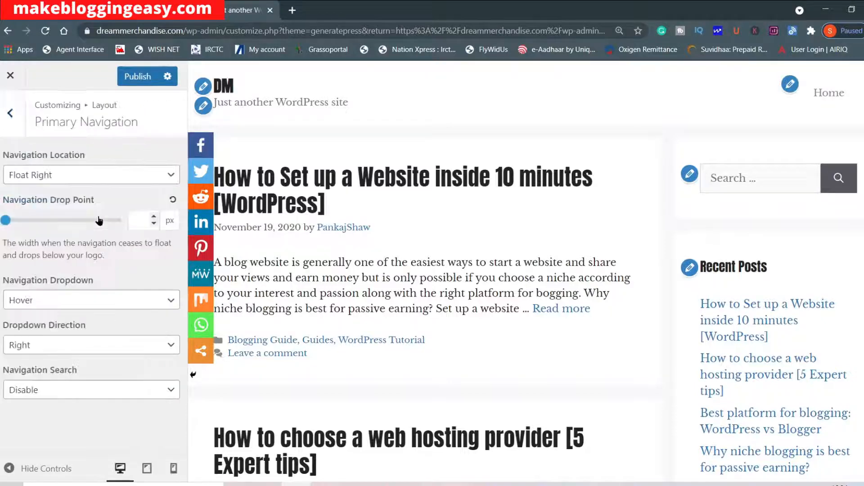
left_click(91, 180)
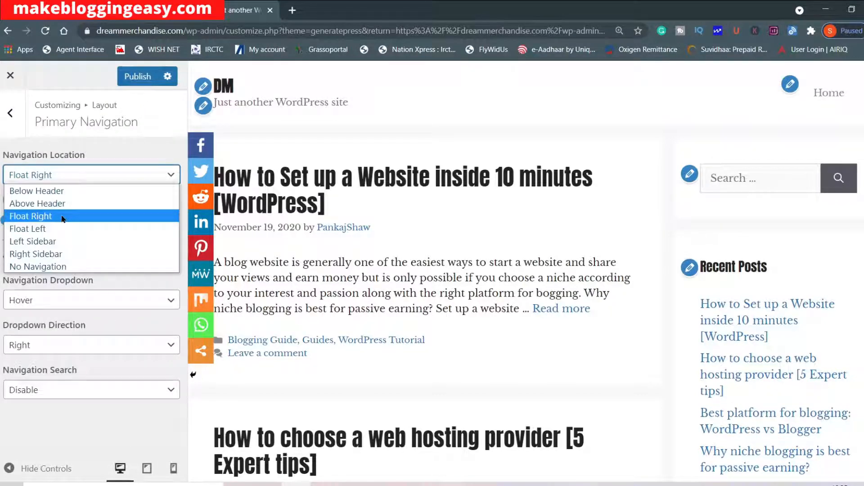
left_click(68, 191)
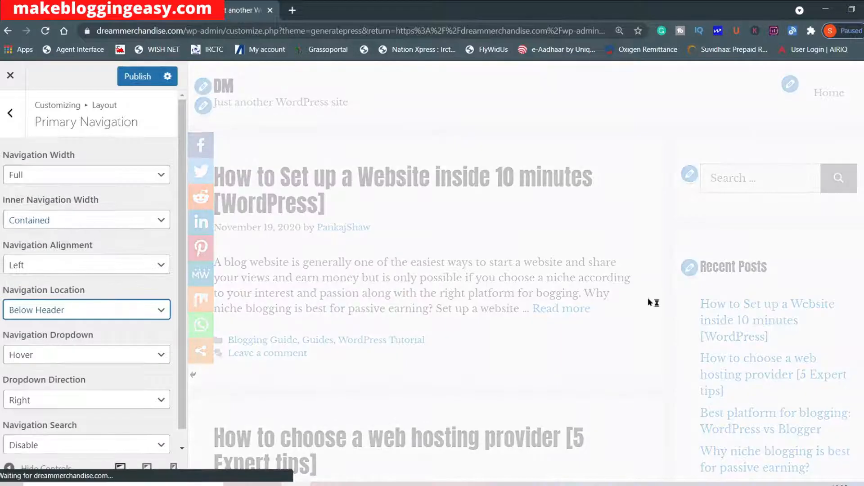
scroll(254, 305, "down", 20)
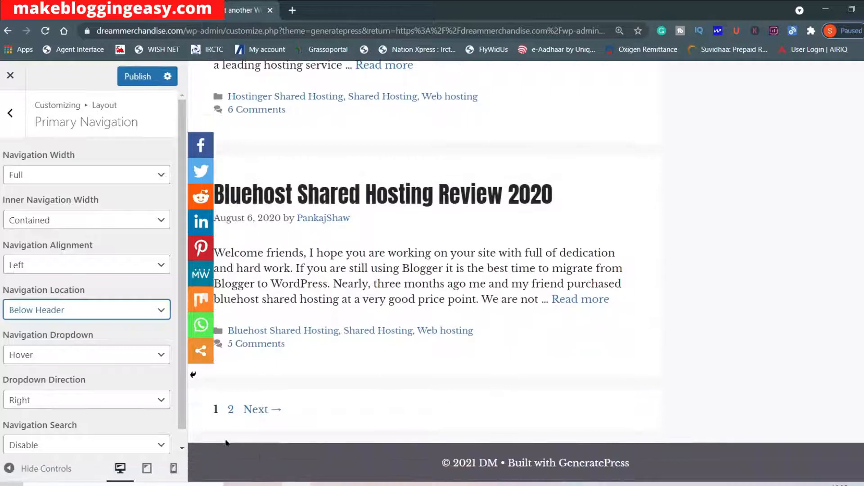
scroll(496, 346, "up", 20)
scroll(490, 342, "up", 1)
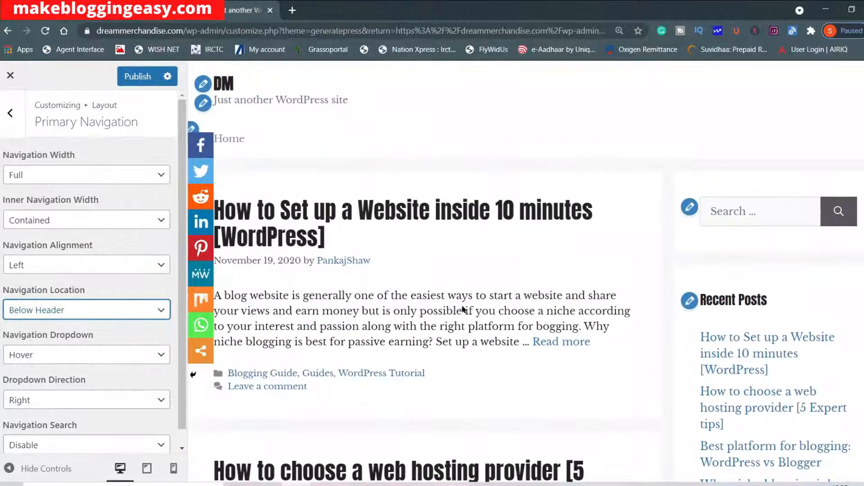
Try the Right Sidebar navigation location and change it to Float Right.
left_click(75, 315)
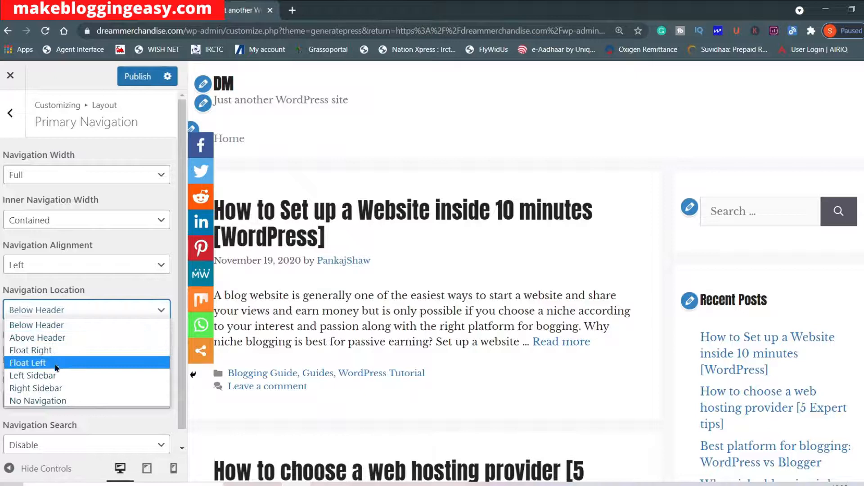
left_click(51, 388)
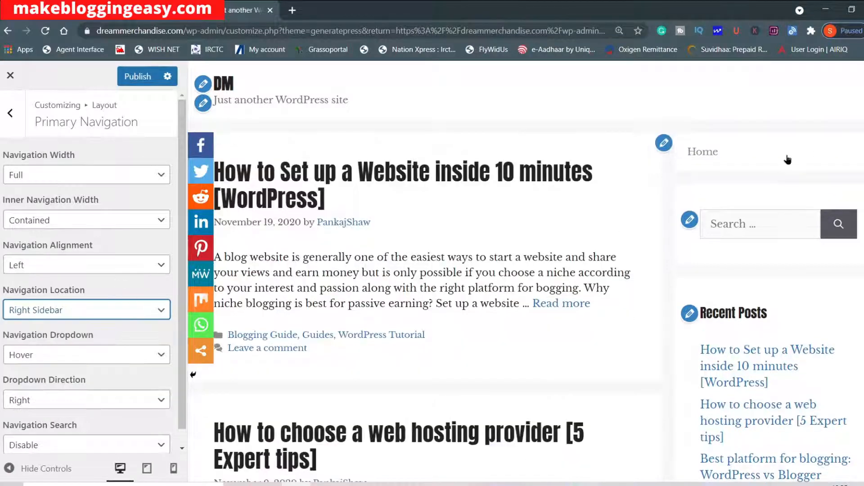
left_click(101, 317)
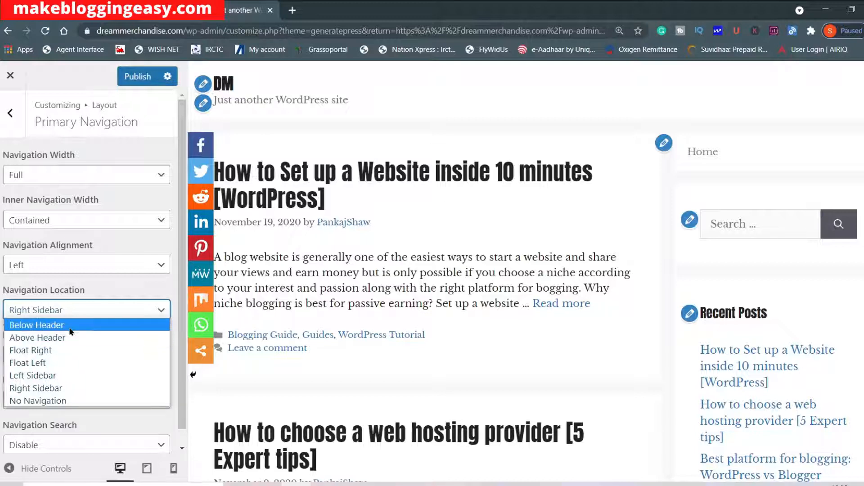
left_click(67, 350)
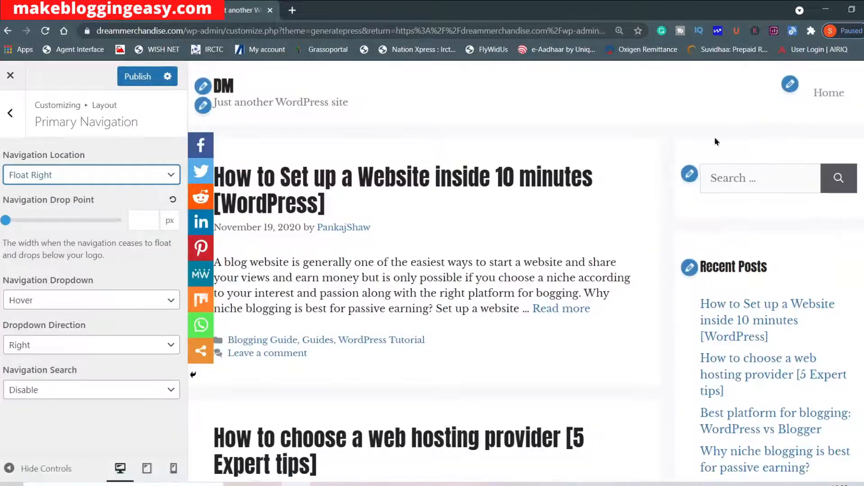
Enable Navigation Search and test the search icon in the site preview's navigation.
left_click(27, 391)
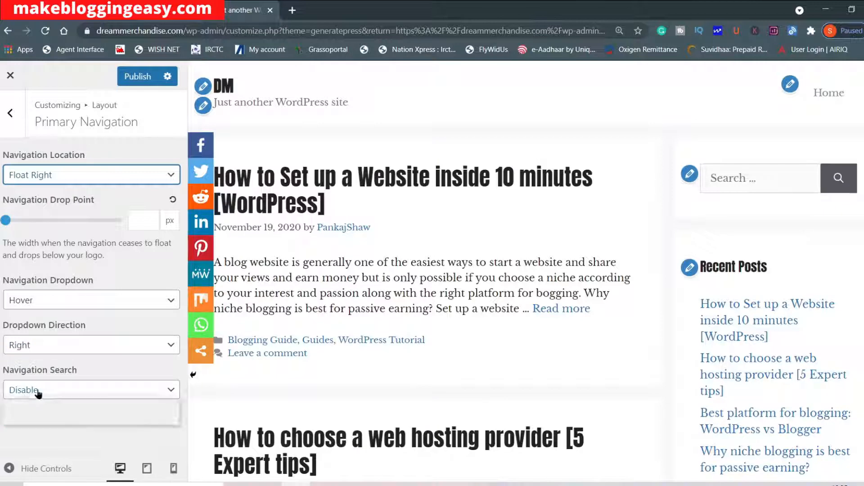
left_click(61, 443)
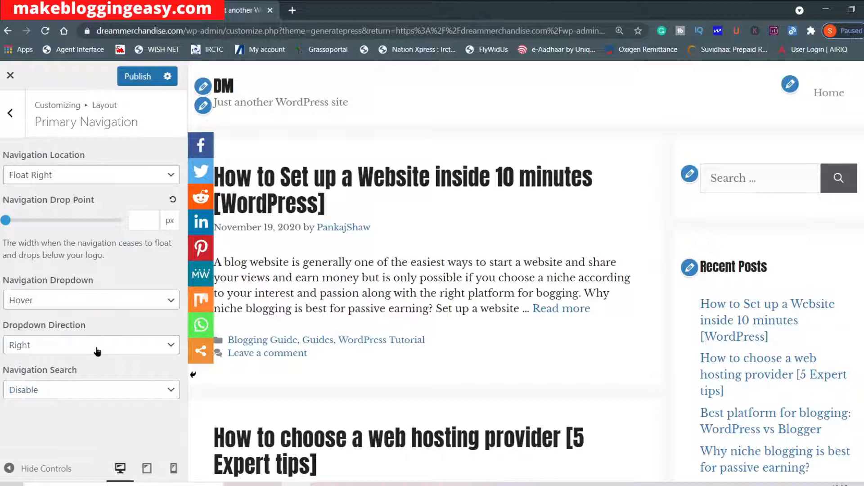
left_click(85, 388)
left_click(56, 406)
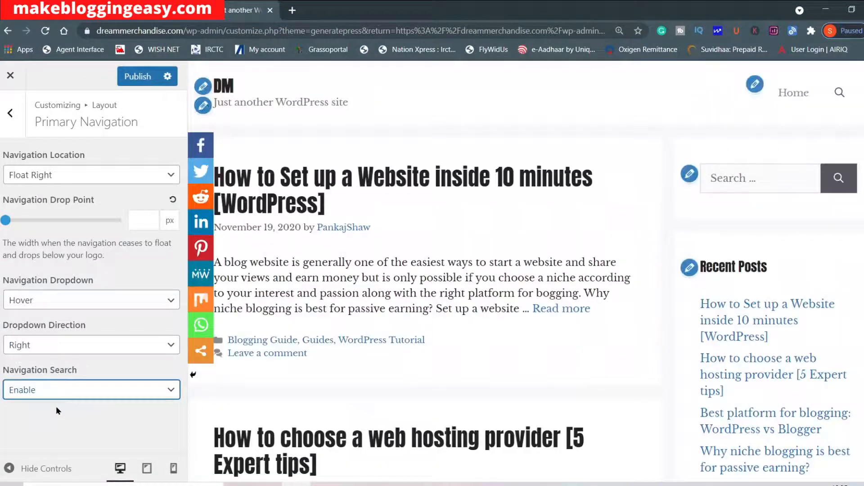
left_click(838, 94)
left_click(836, 97)
Open the Sidebars layout settings, try Sidebar / Content / Sidebar as the Sidebar Layout and switch back to Content / Sidebar.
left_click(10, 113)
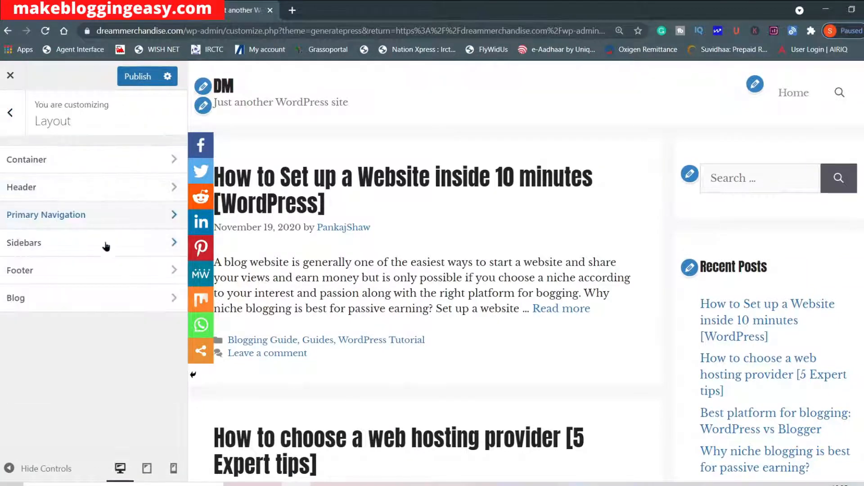
left_click(106, 245)
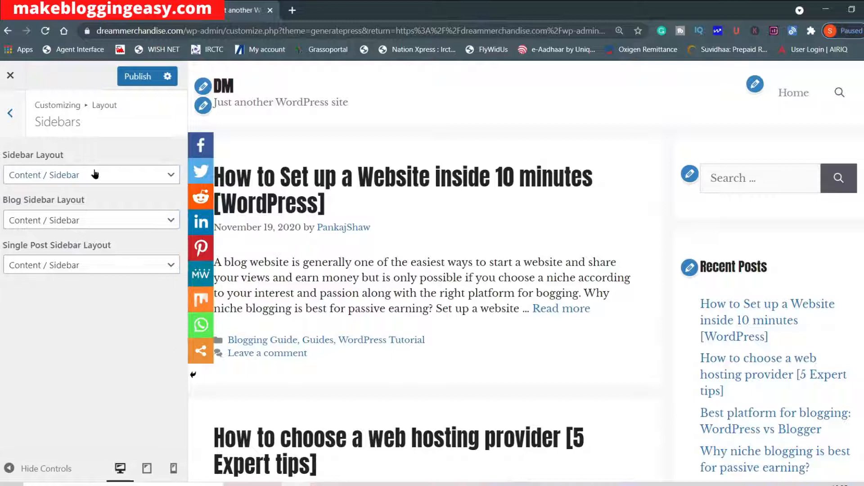
left_click(95, 174)
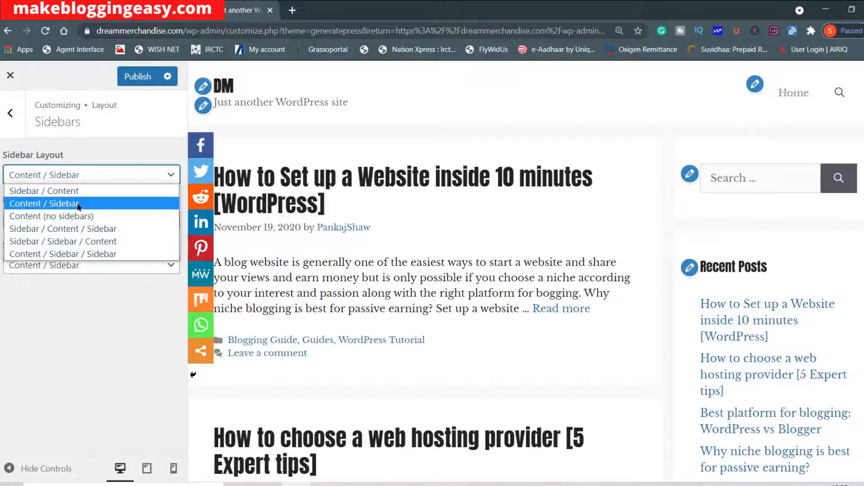
left_click(37, 230)
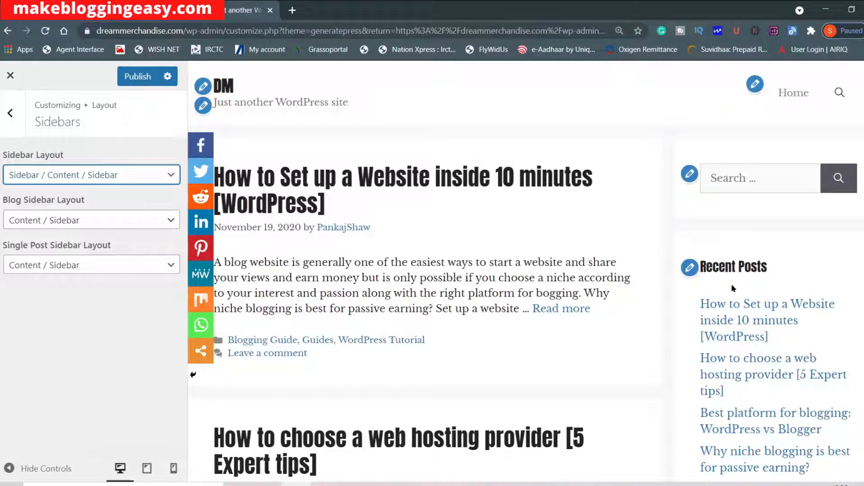
left_click(28, 175)
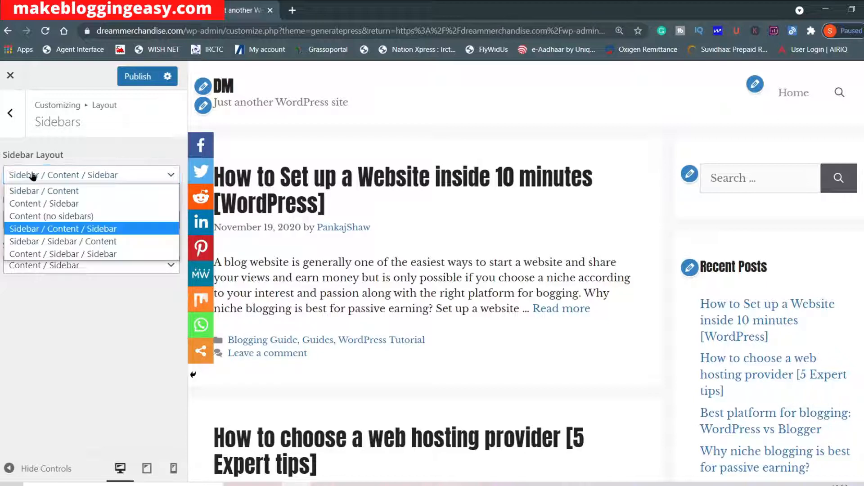
left_click(66, 206)
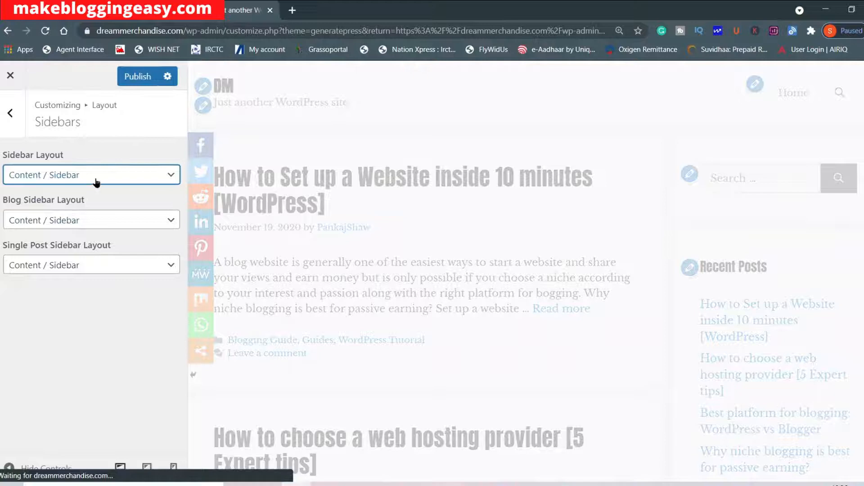
Try the Sidebar / Content option for the Sidebar Layout and return to Content / Sidebar.
left_click(96, 181)
left_click(68, 188)
left_click(69, 180)
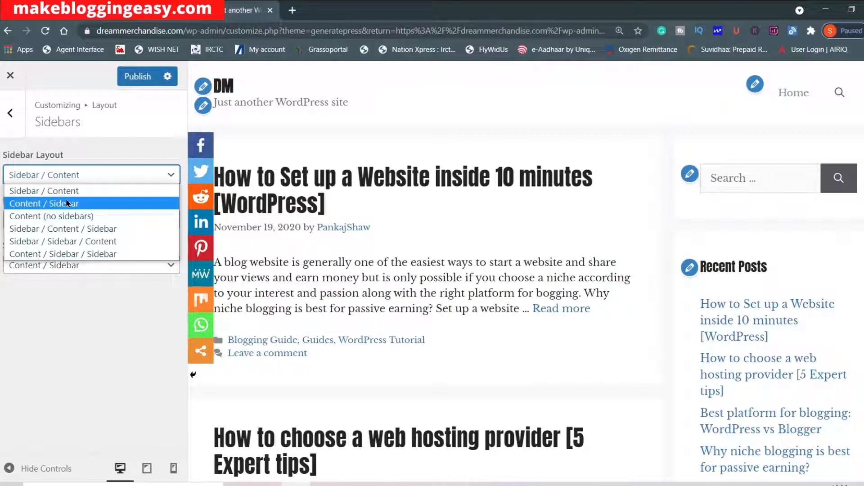
left_click(66, 203)
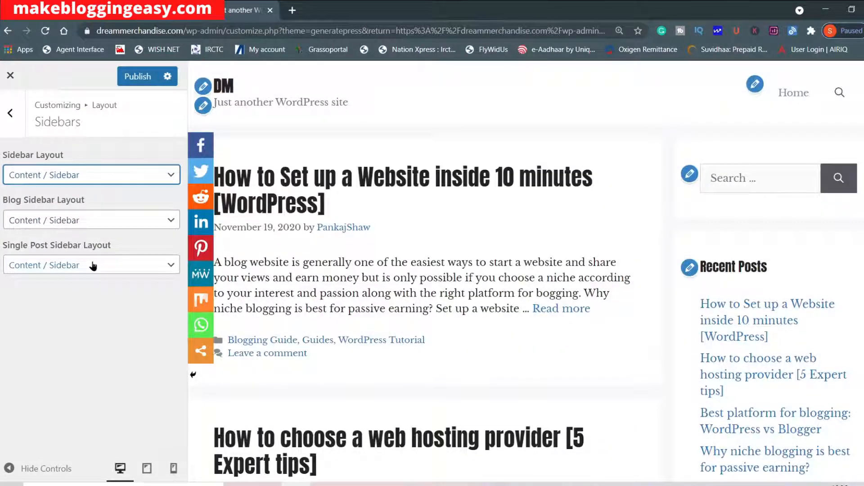
Open the Footer settings under Layout and examine the footer area in the site preview.
left_click(10, 113)
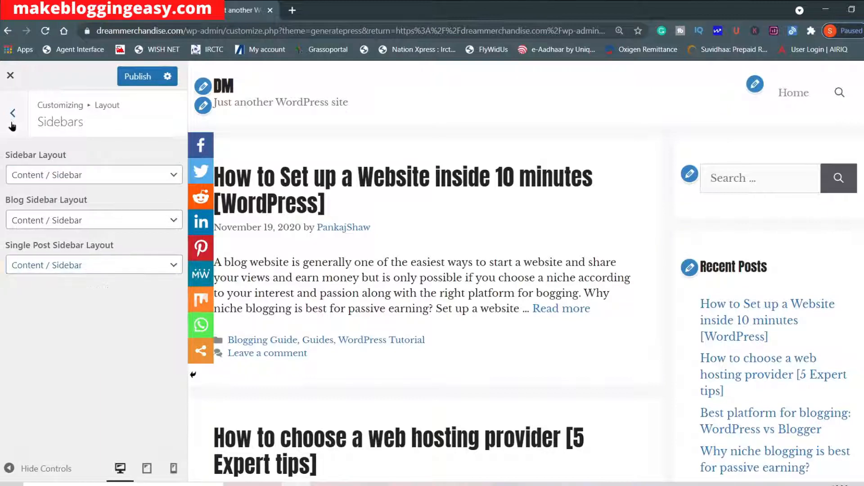
left_click(67, 270)
scroll(592, 368, "down", 10)
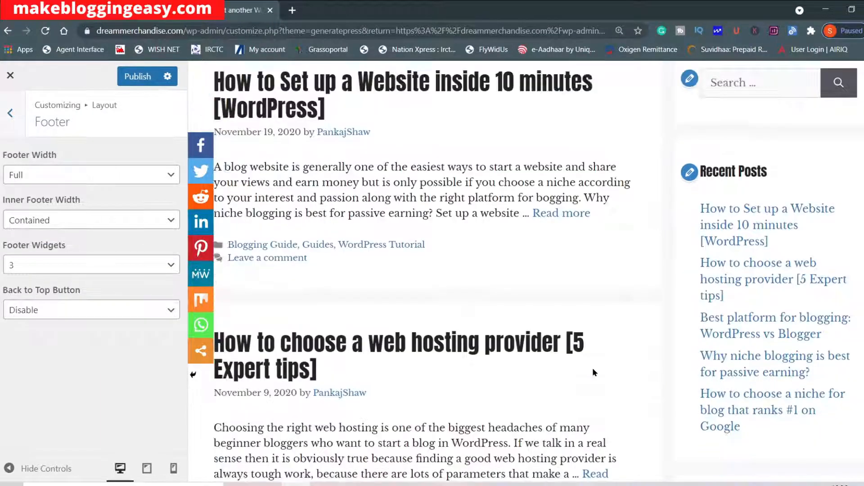
scroll(563, 360, "down", 10)
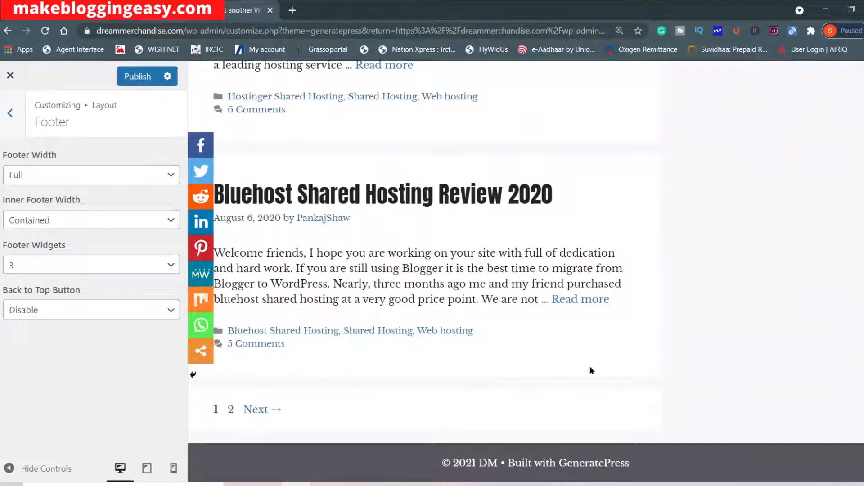
Try 5 as the number of Footer Widgets and return the setting to 3.
left_click(72, 265)
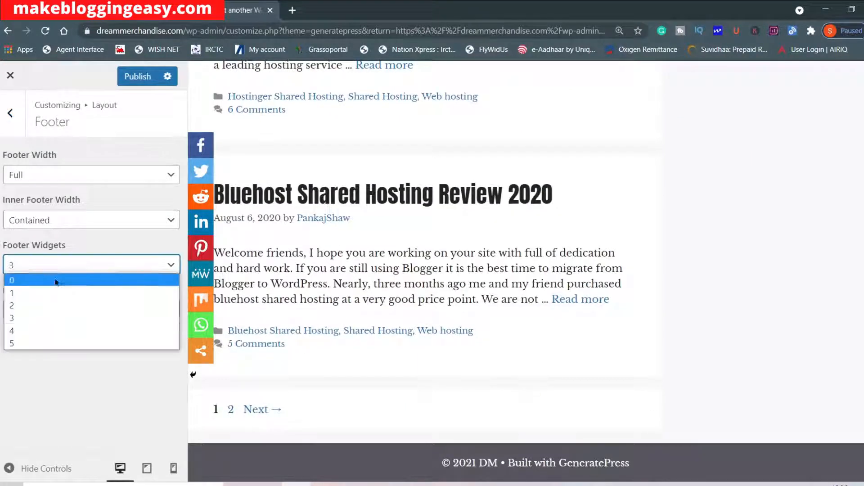
left_click(33, 345)
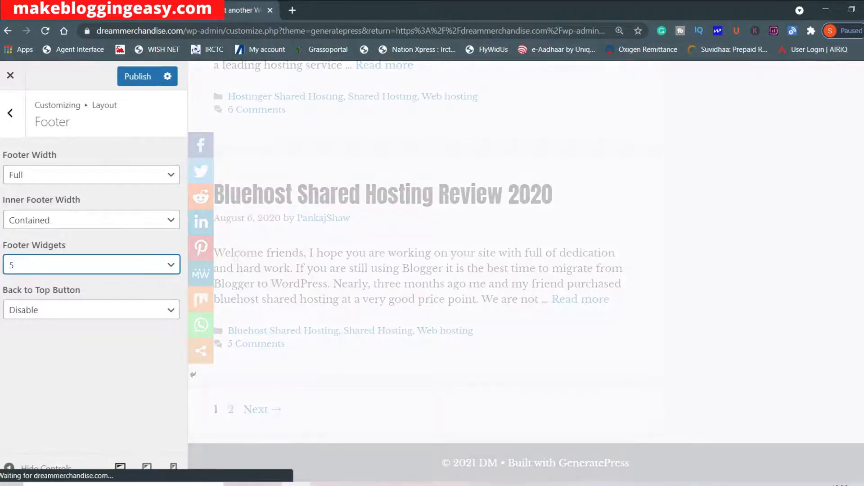
left_click(152, 270)
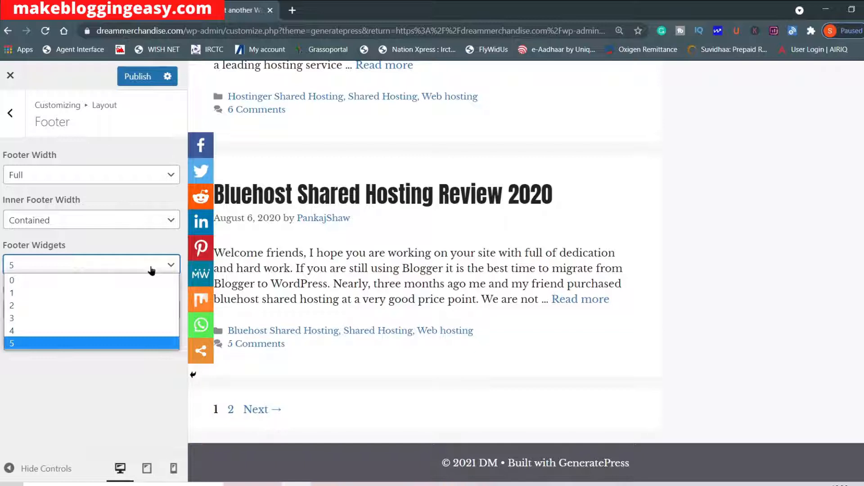
left_click(43, 318)
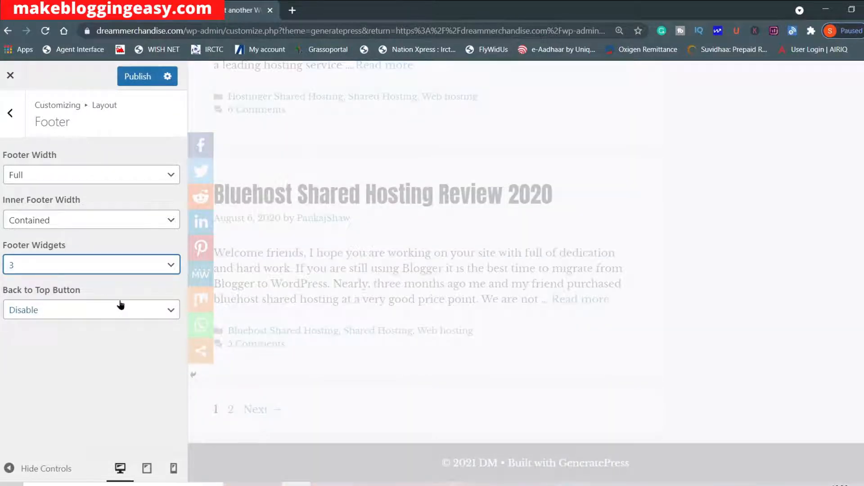
Enable the Back to Top Button for the footer and test it in the site preview.
left_click(106, 314)
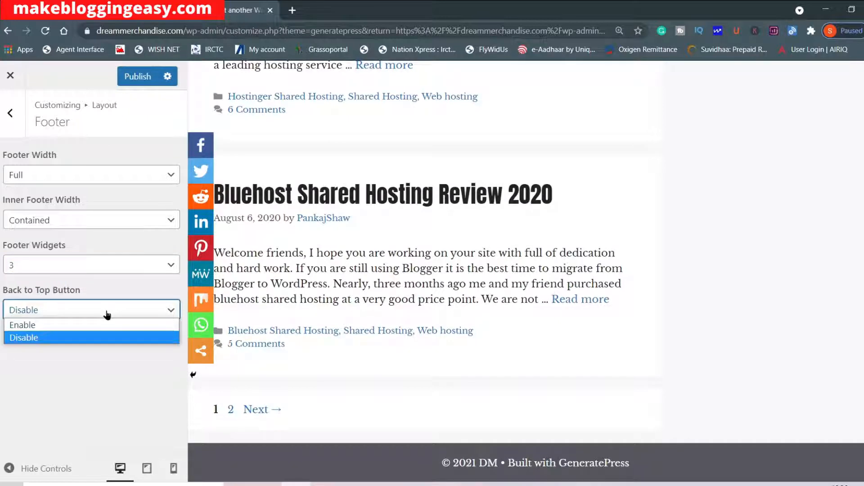
left_click(88, 326)
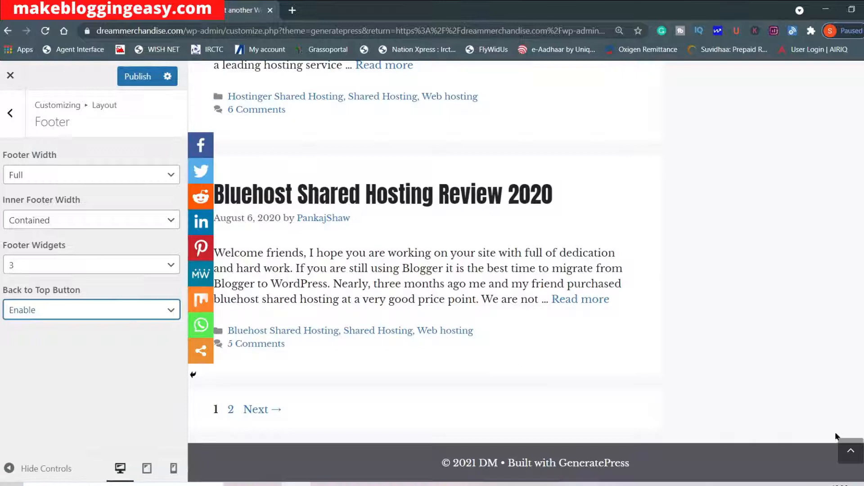
left_click(855, 458)
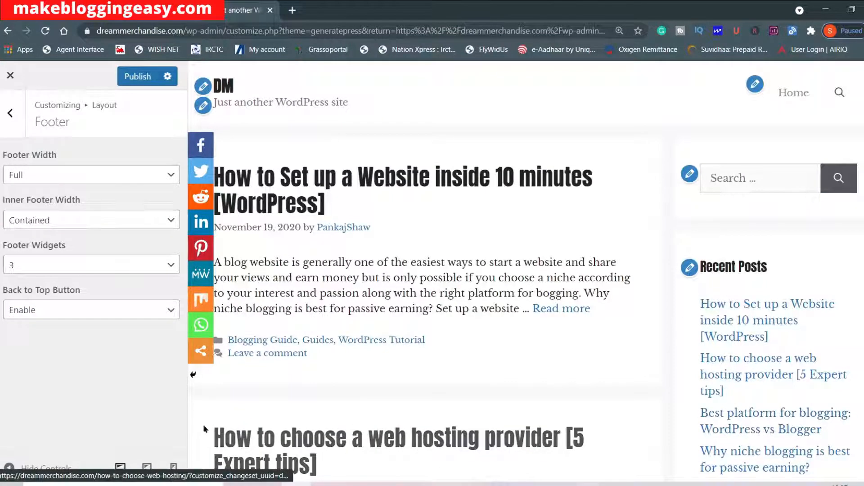
Open the Blog layout settings, keep Excerpt as the Content Type and examine the first post's excerpt in the preview.
left_click(12, 114)
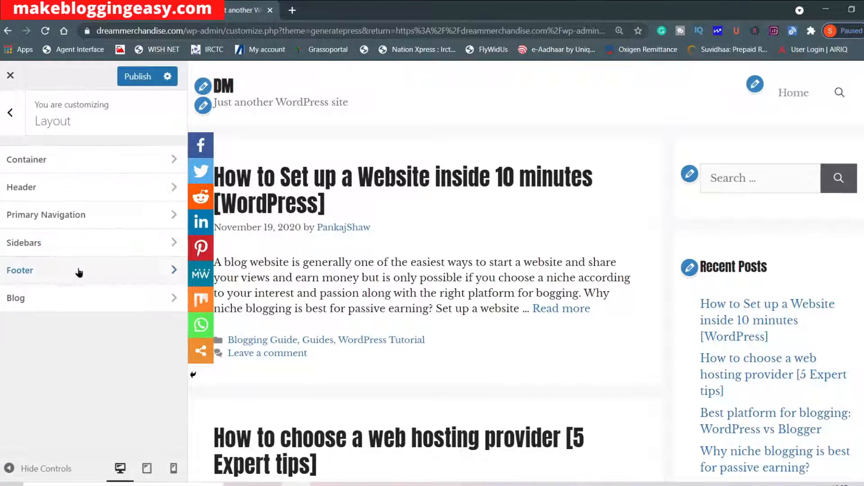
left_click(77, 302)
left_click(86, 177)
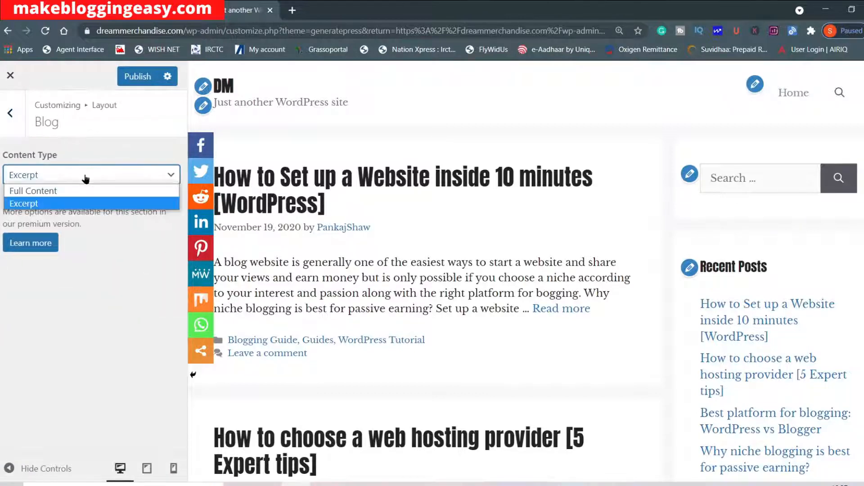
left_click(66, 203)
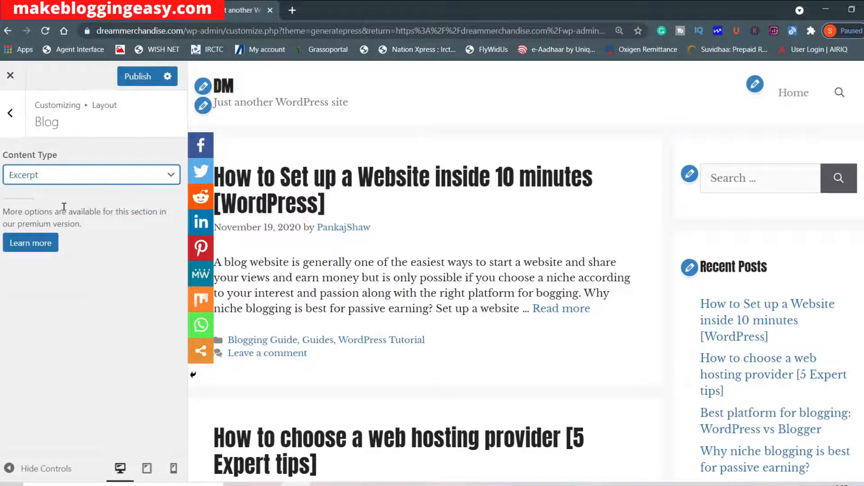
left_click_drag(233, 258, 618, 309)
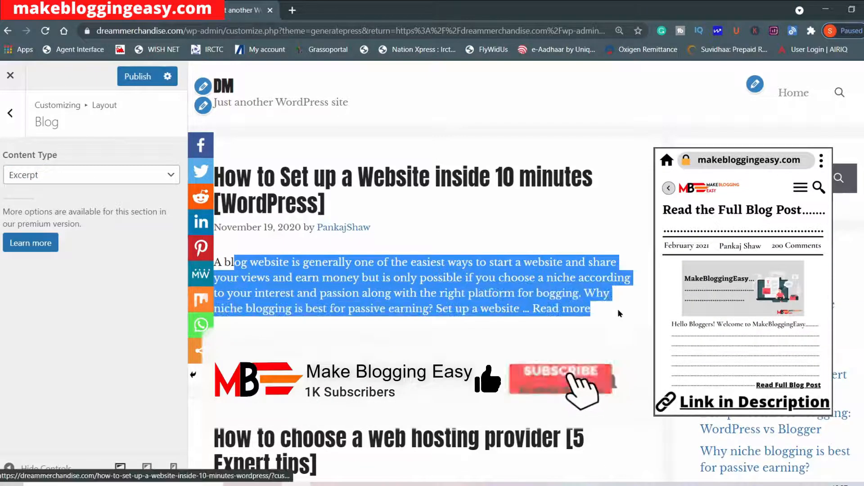
left_click(619, 314)
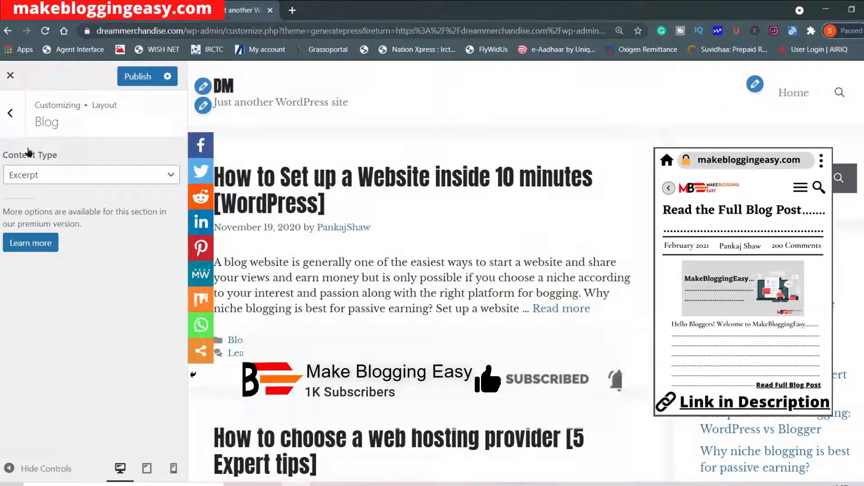
Open the theme's Colors settings and lighten the Background Color.
left_click(17, 118)
left_click(16, 118)
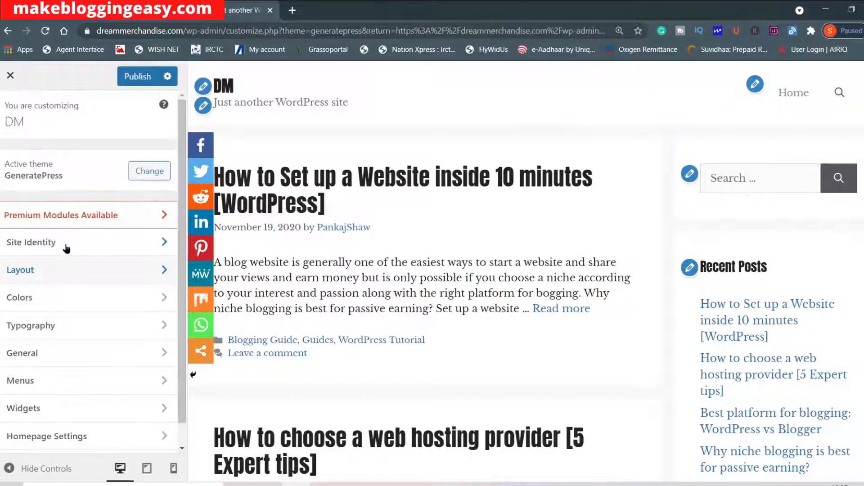
left_click(77, 297)
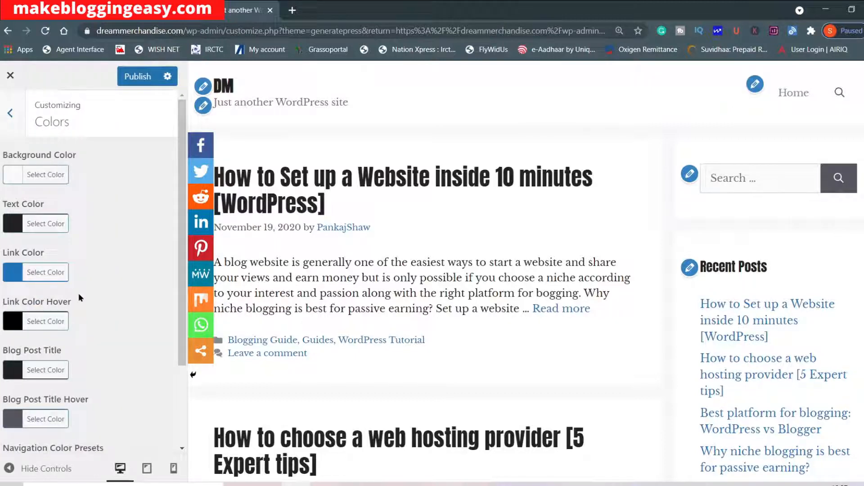
left_click(16, 174)
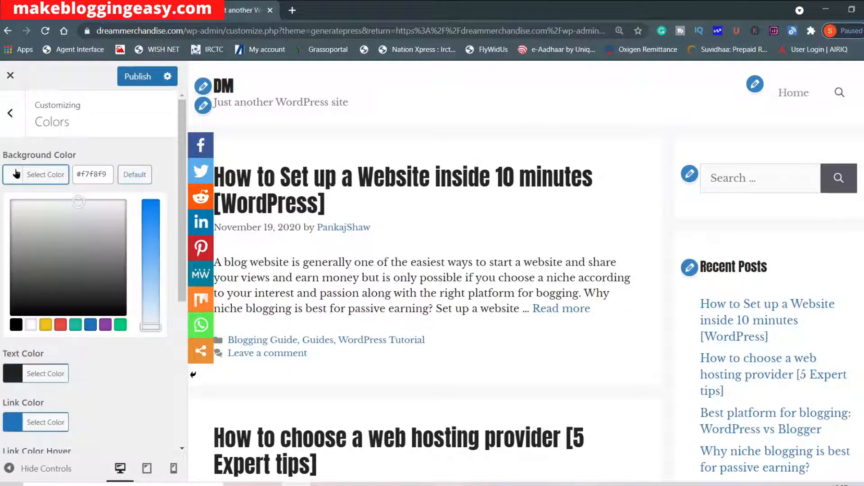
left_click(12, 174)
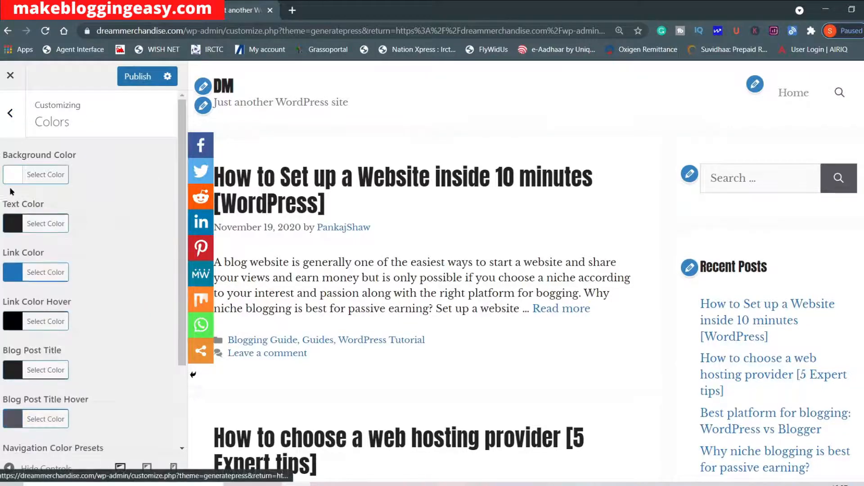
Darken the Text Color to #0a0a0a.
left_click(28, 231)
left_click_drag(11, 351, 6, 384)
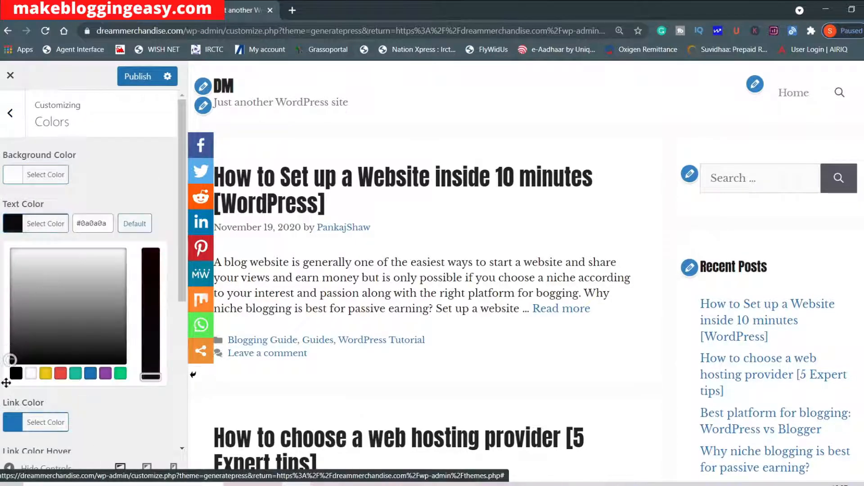
left_click(139, 184)
Set the Link Color to red #e74c3c and check the links in the site preview.
scroll(139, 184, "down", 1)
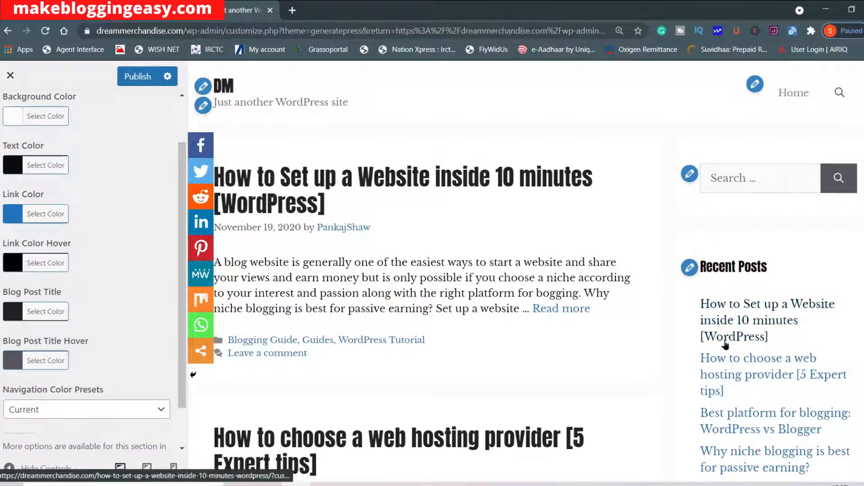
left_click(35, 215)
left_click(60, 363)
scroll(721, 353, "down", 2)
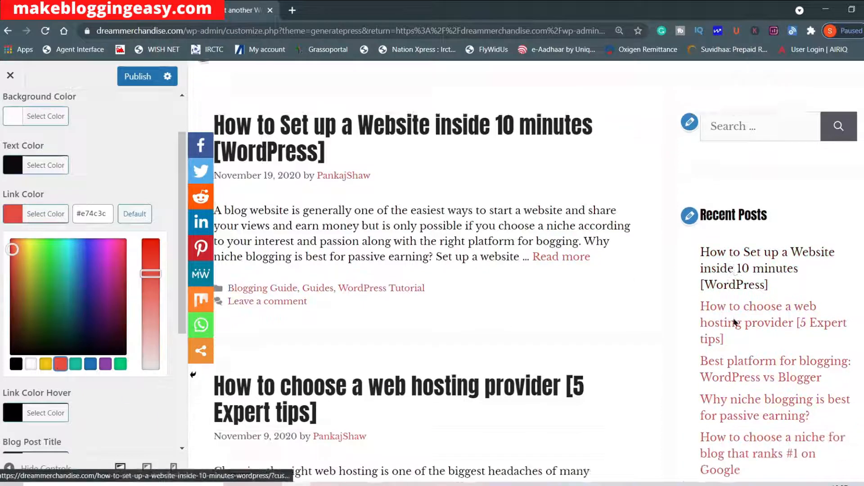
left_click(128, 180)
Try yellow #f1c40f as the Link Color Hover and return it to black #000000.
scroll(98, 216, "down", 1)
left_click(14, 219)
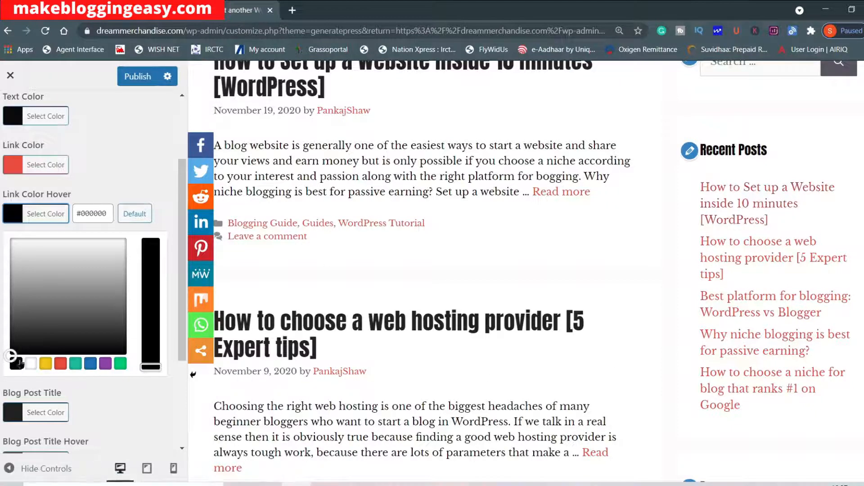
left_click(46, 364)
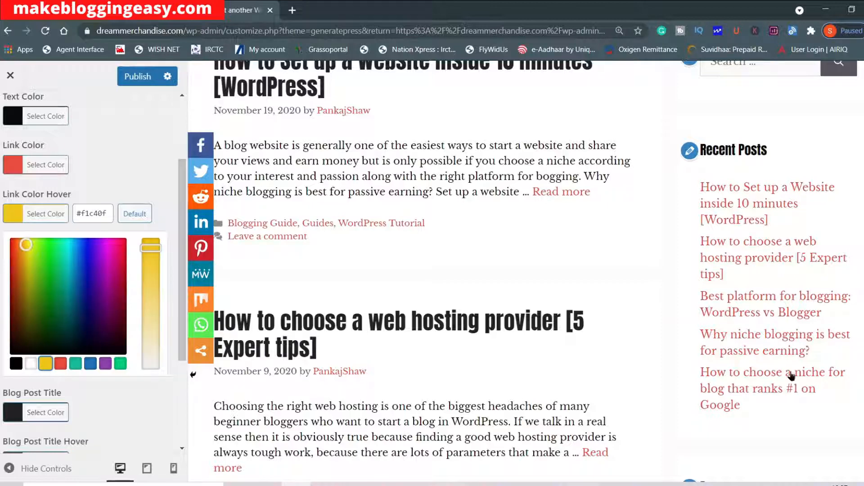
left_click(16, 364)
left_click(138, 417)
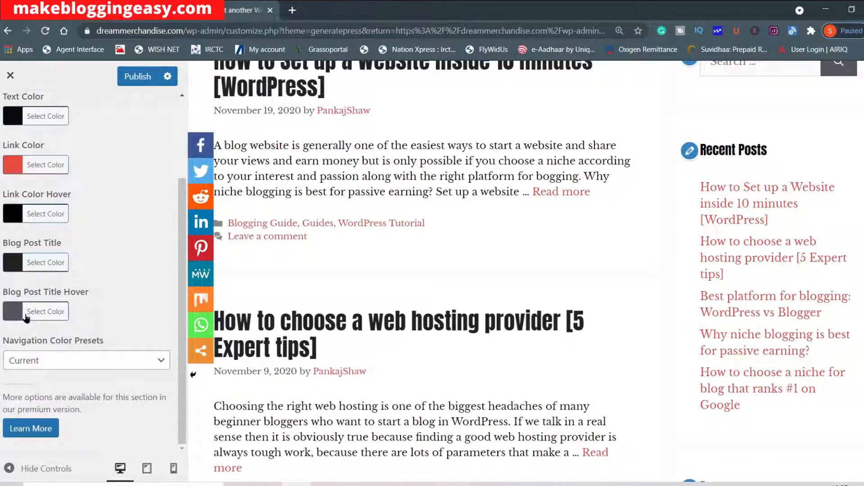
Try red and yellow for the Blog Post Title color, and settle on black #000000.
left_click(23, 263)
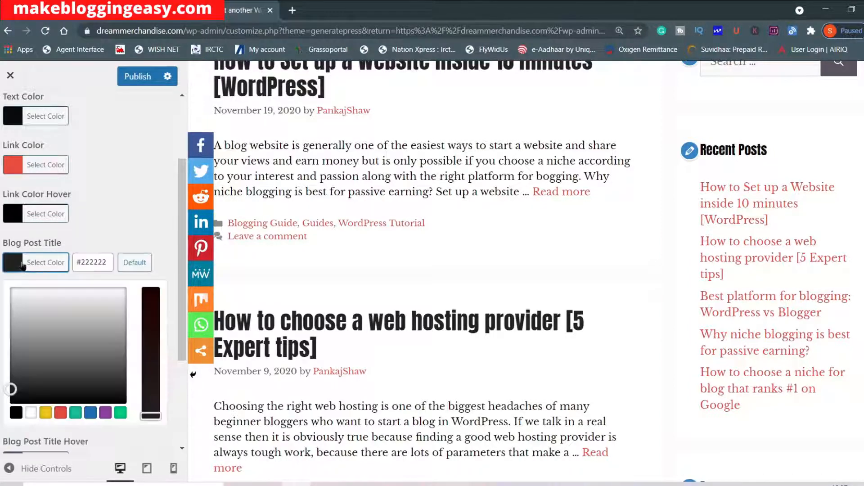
left_click(60, 413)
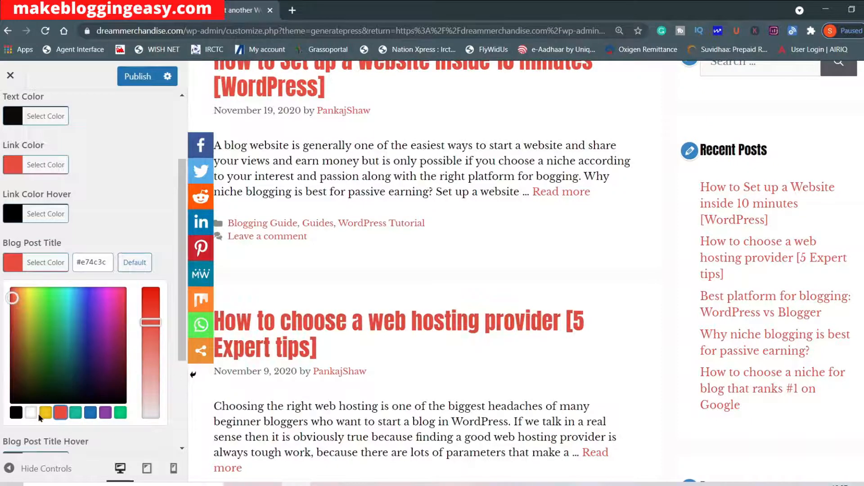
left_click(46, 413)
left_click(17, 413)
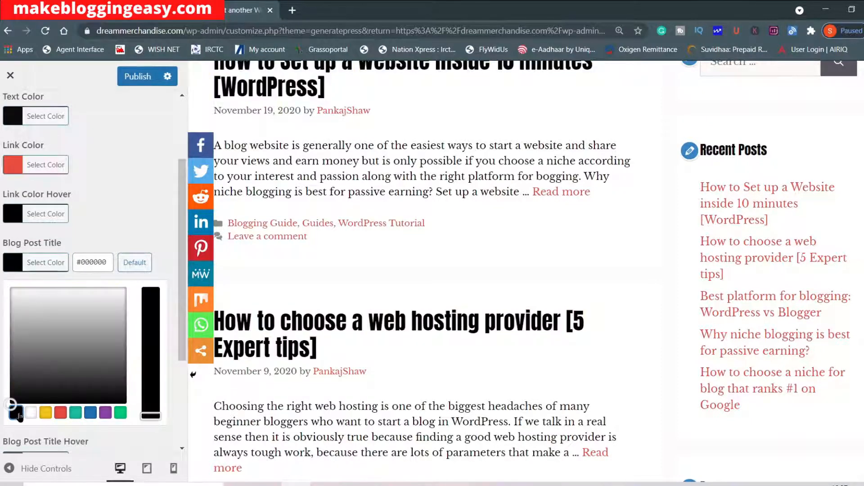
left_click(165, 243)
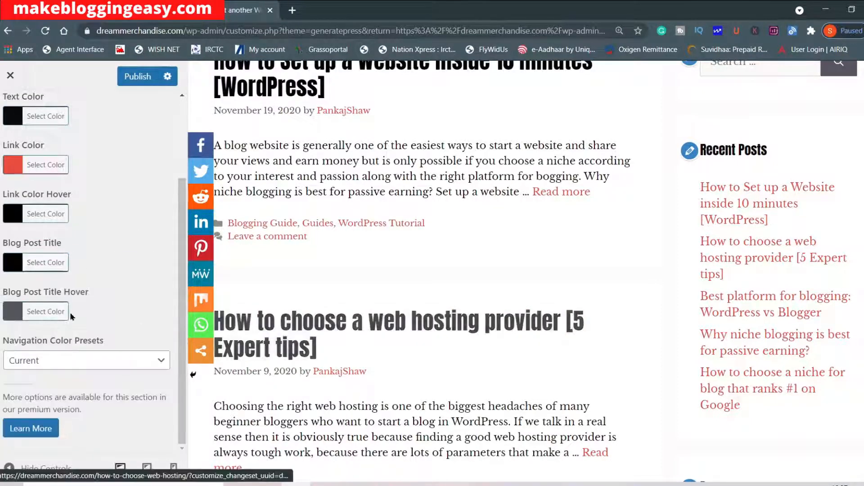
Set the Blog Post Title Hover color to red #e74c3c and check it on a post title in the preview.
left_click(31, 318)
scroll(32, 317, "down", 3)
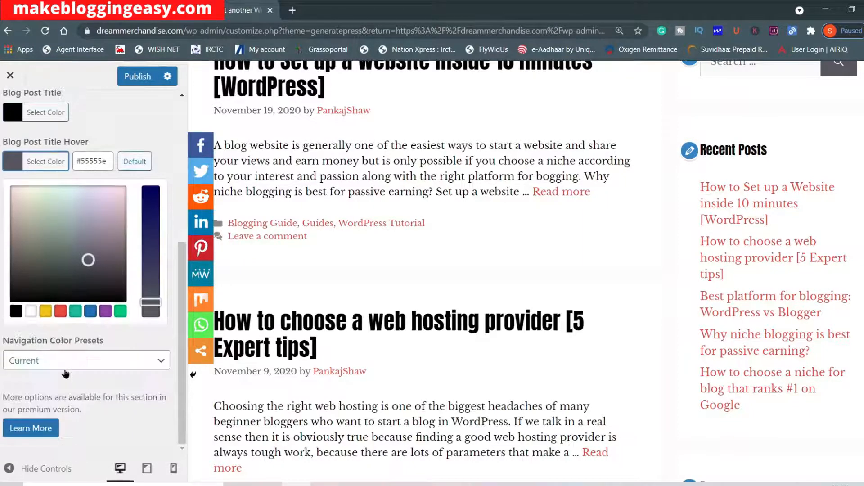
left_click(60, 312)
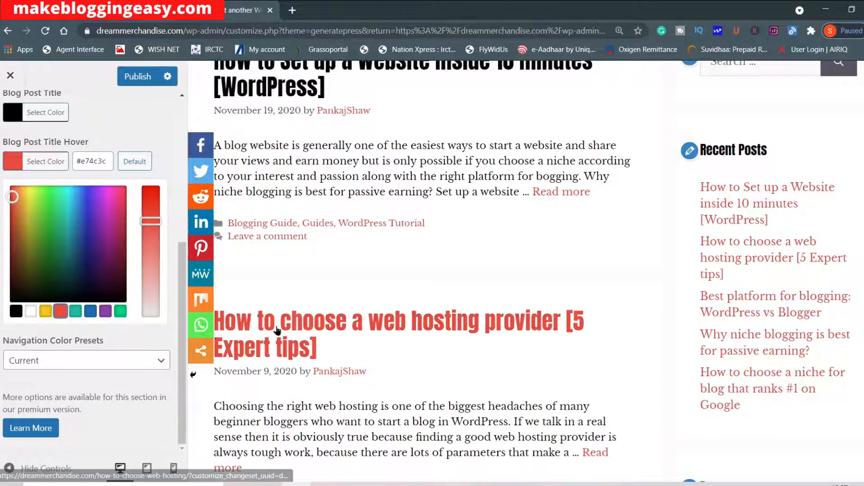
left_click(416, 355)
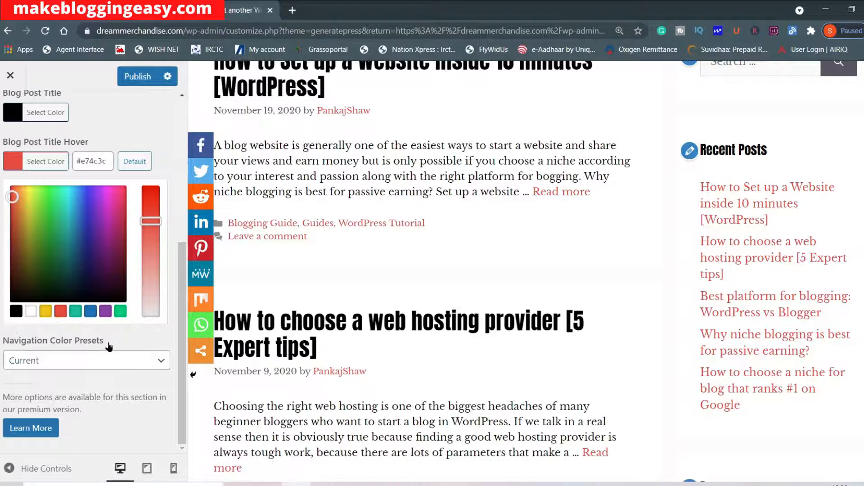
left_click(39, 162)
Set the Body font family to Maven Pro in the Typography settings and check the text in the site preview.
scroll(39, 161, "up", 4)
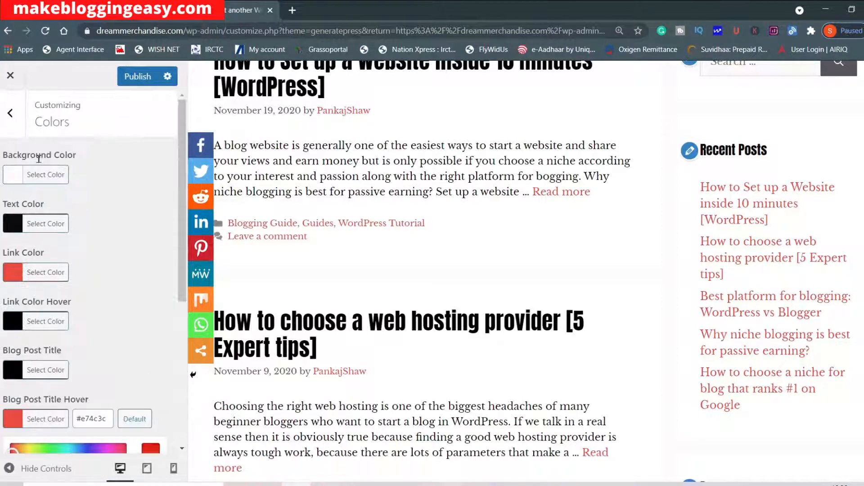
left_click(10, 118)
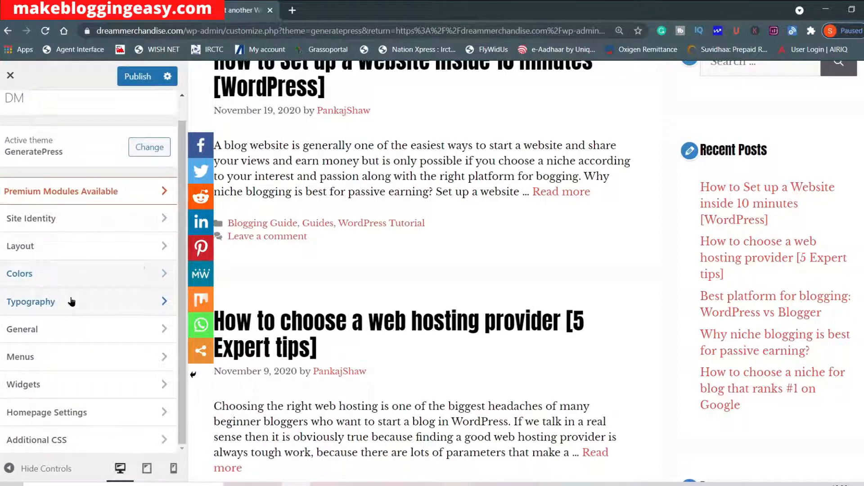
left_click(69, 301)
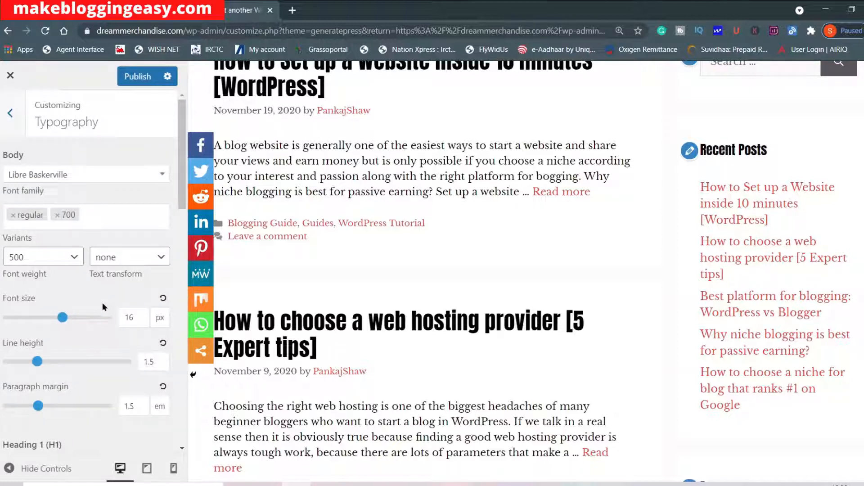
scroll(396, 287, "up", 3)
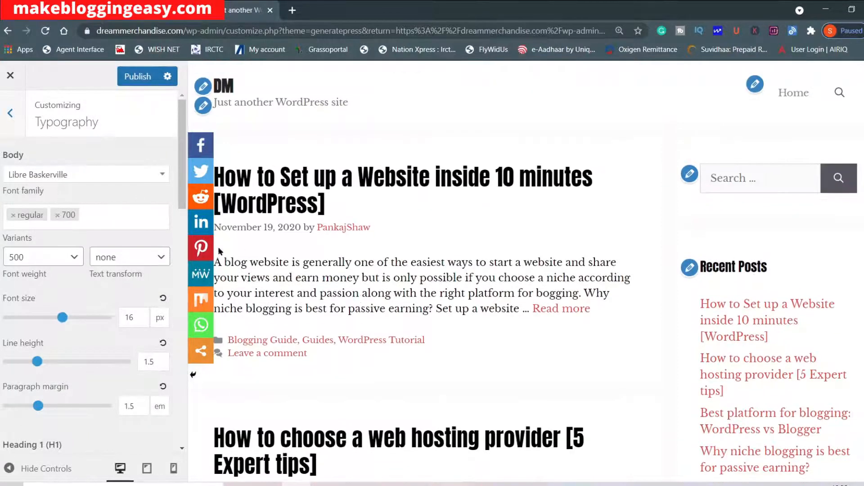
left_click(77, 174)
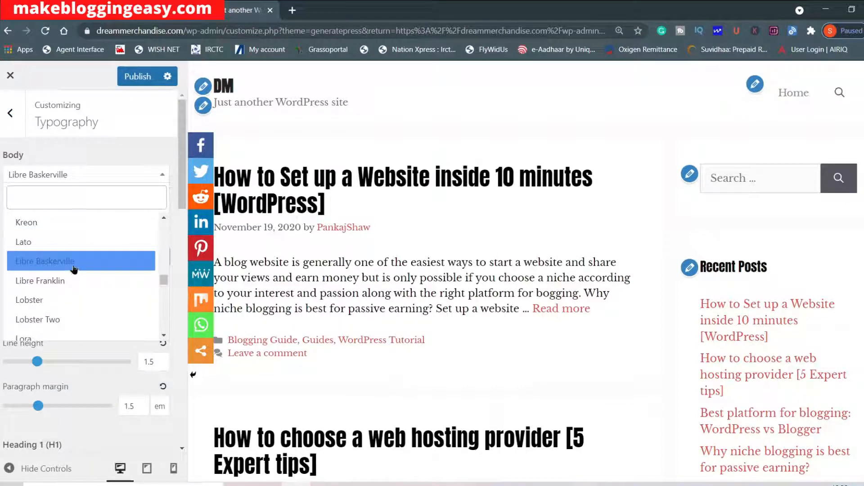
scroll(76, 279, "down", 3)
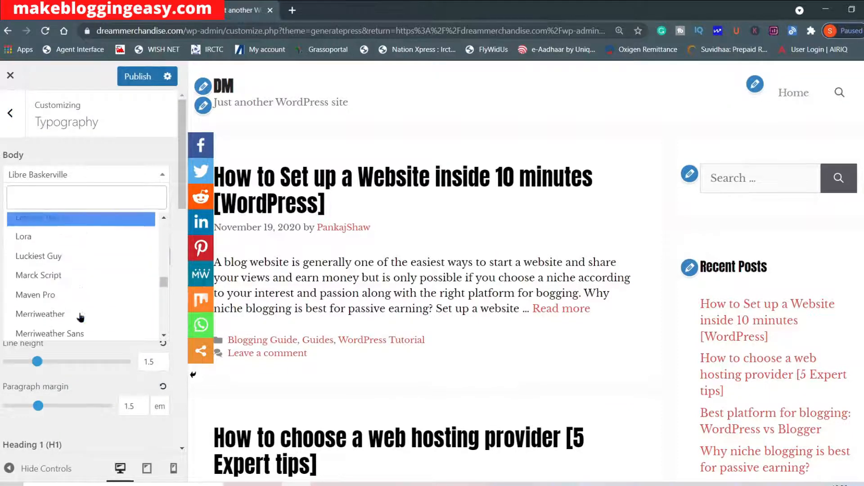
left_click(73, 282)
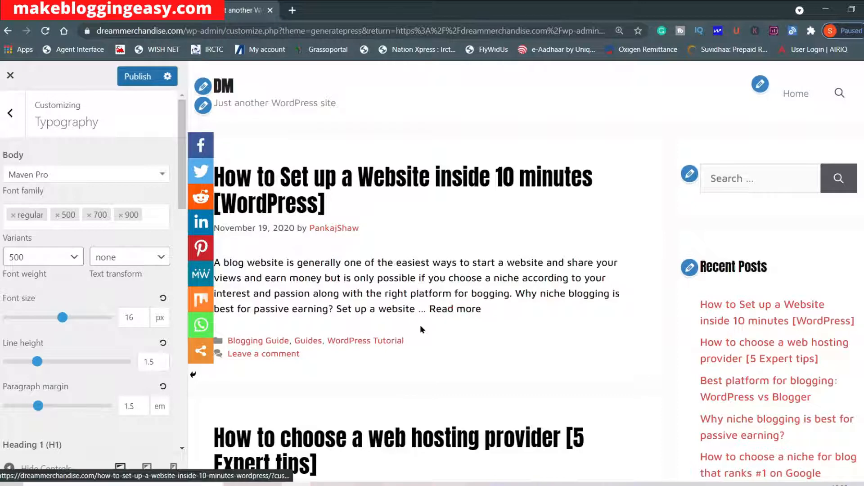
scroll(65, 283, "down", 3)
scroll(66, 282, "up", 3)
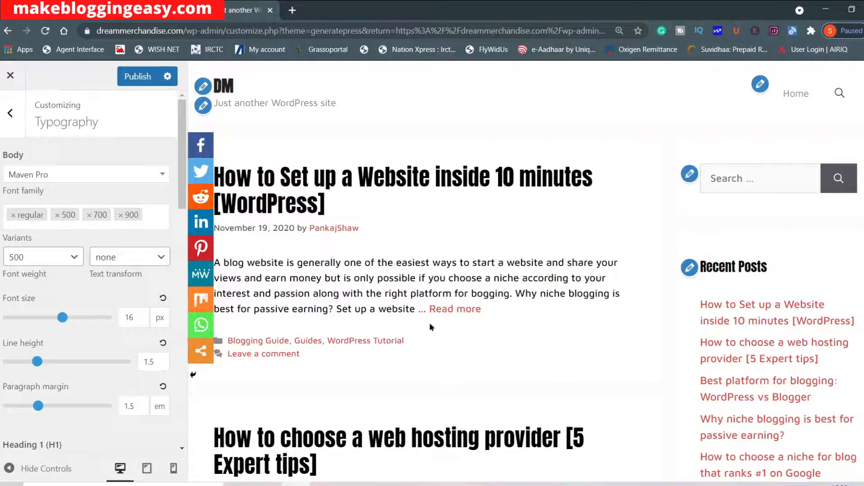
Try Bad Script as the font family for Heading 2 (H2).
scroll(63, 270, "down", 9)
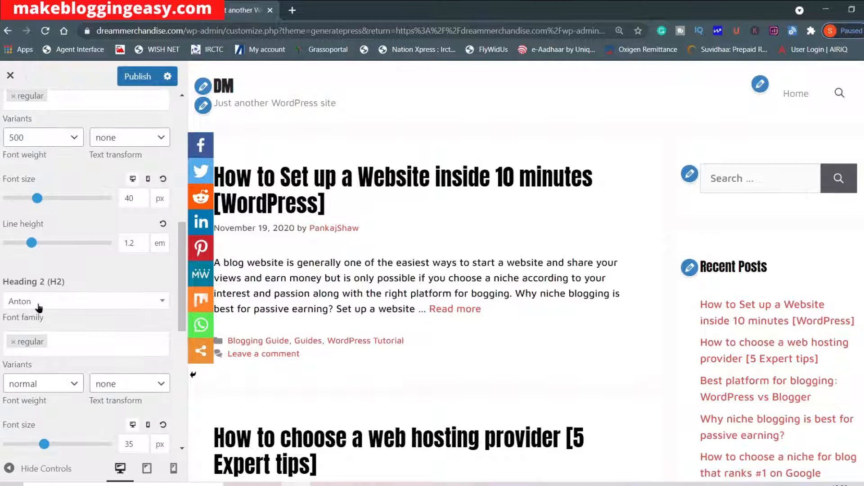
left_click(40, 306)
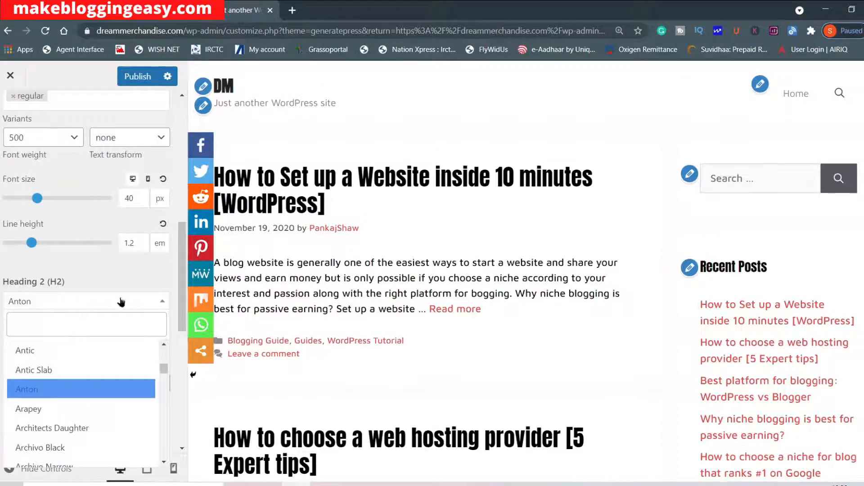
scroll(63, 405, "down", 5)
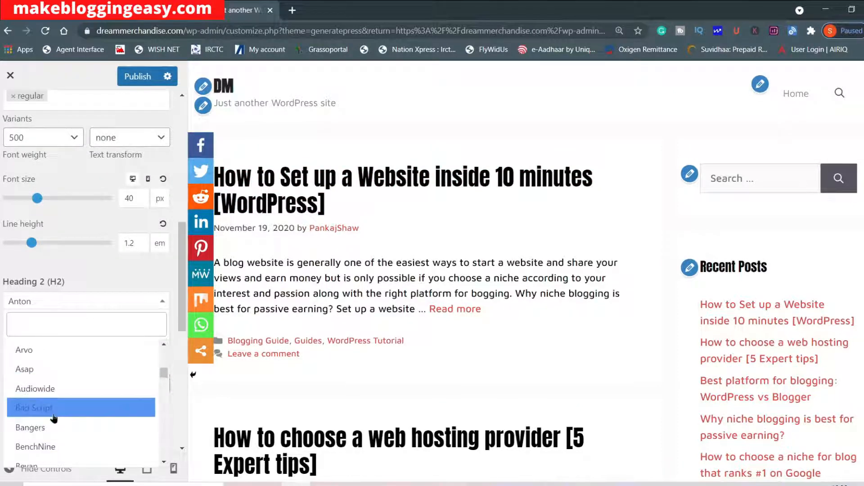
left_click(54, 417)
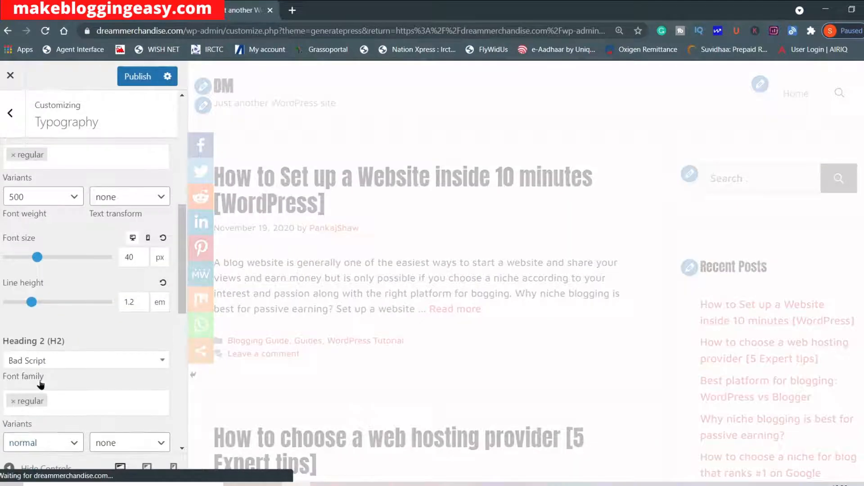
Set the Heading 2 (H2) font family to Century Gothic and check the post titles in the preview.
left_click(67, 360)
scroll(54, 318, "up", 10)
left_click(66, 230)
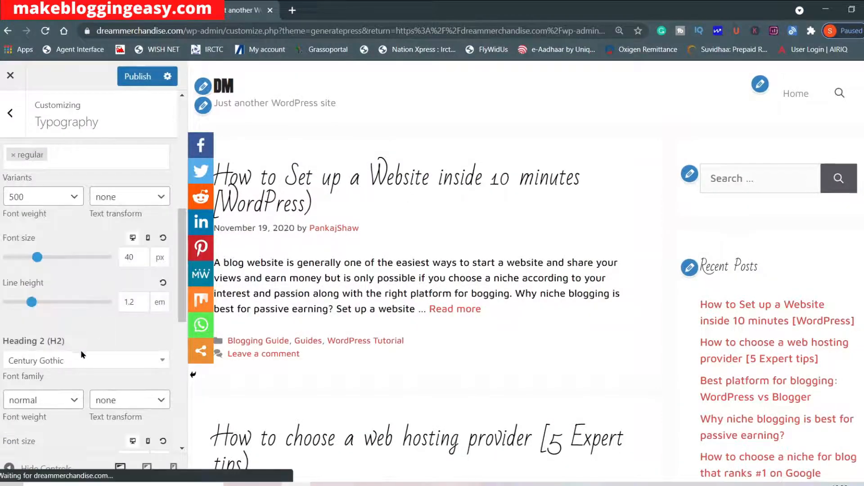
scroll(125, 334, "down", 3)
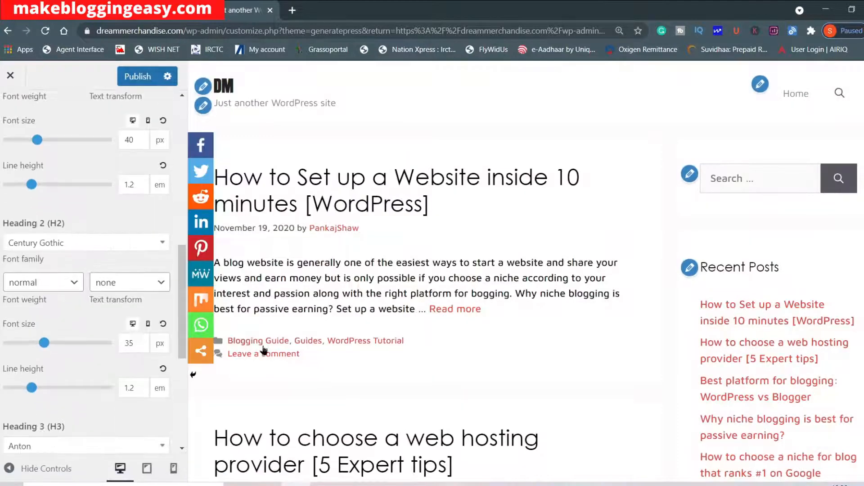
Look at the Heading 3 (H3) font choices and the remaining typography settings without changing them.
scroll(82, 305, "down", 4)
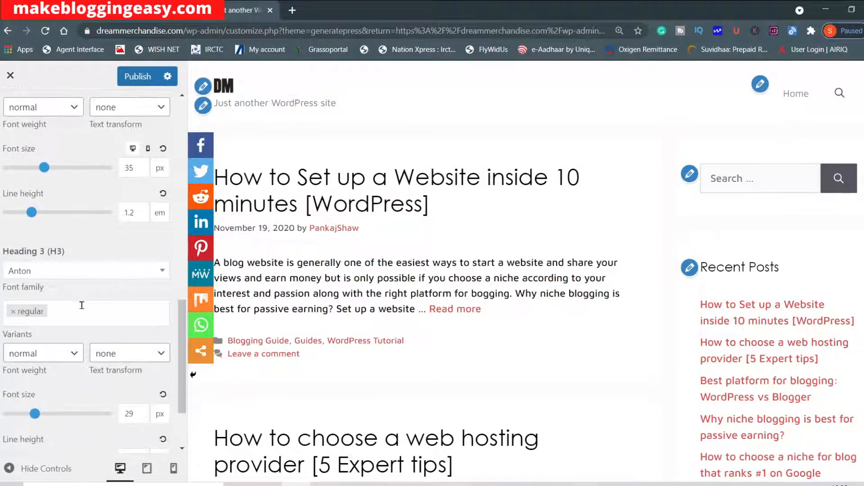
left_click(66, 274)
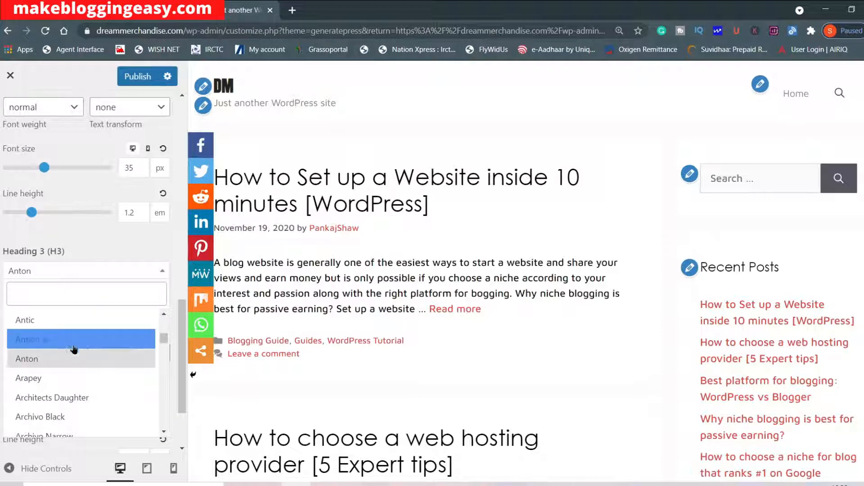
left_click(174, 231)
scroll(115, 302, "down", 2)
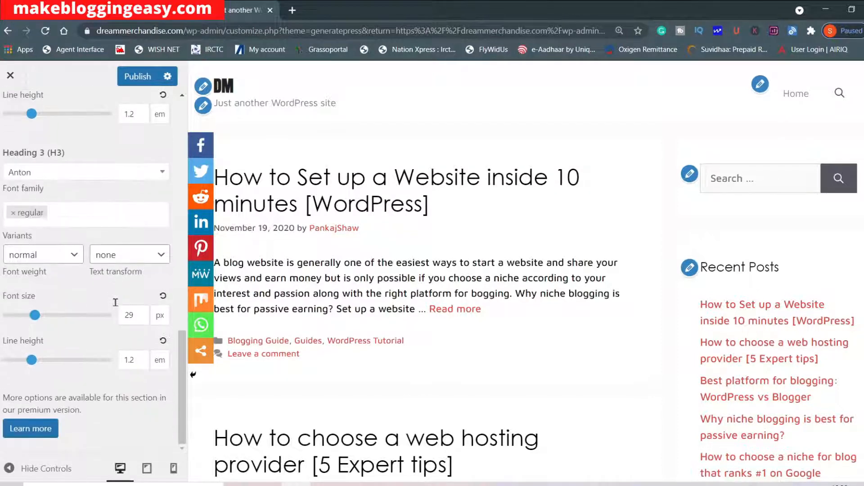
scroll(84, 336, "up", 15)
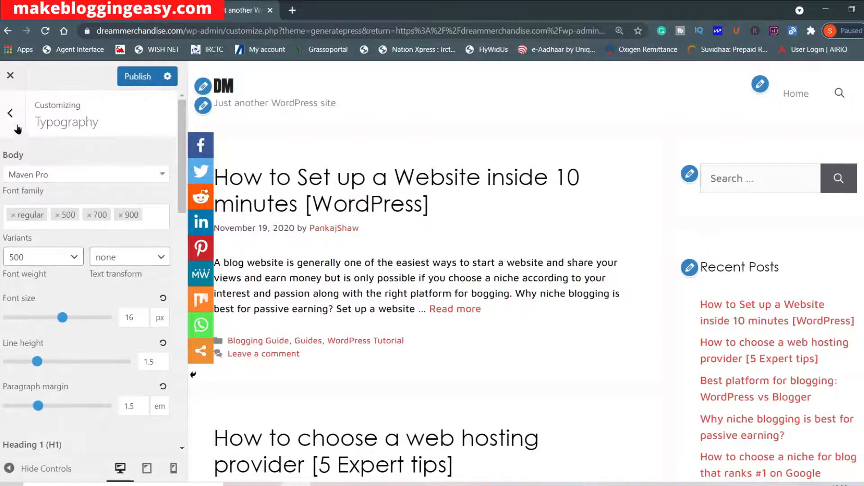
Look at the structure, icon type and CSS caching options in the General settings.
left_click(10, 113)
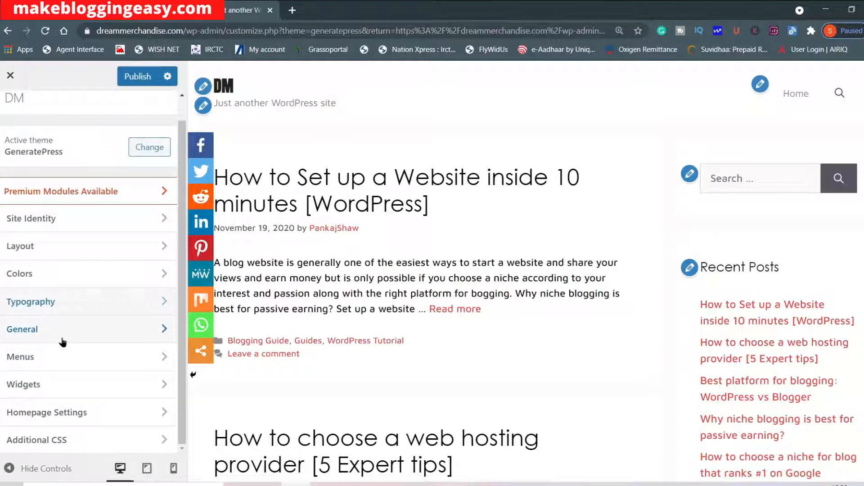
left_click(62, 333)
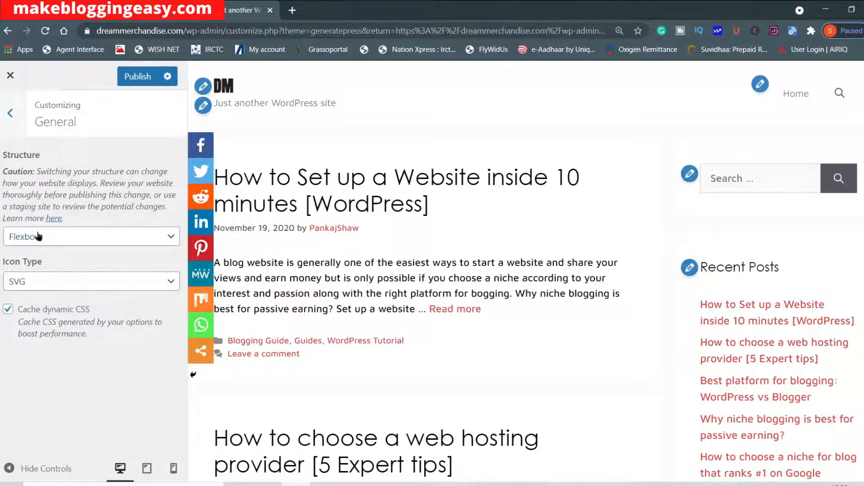
left_click(10, 113)
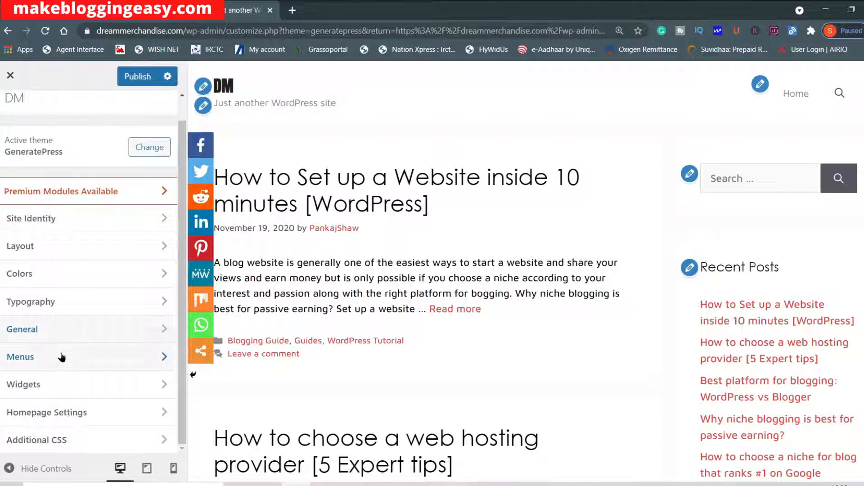
Look at the items, location and options of Menu 1 in the Menus settings.
left_click(63, 357)
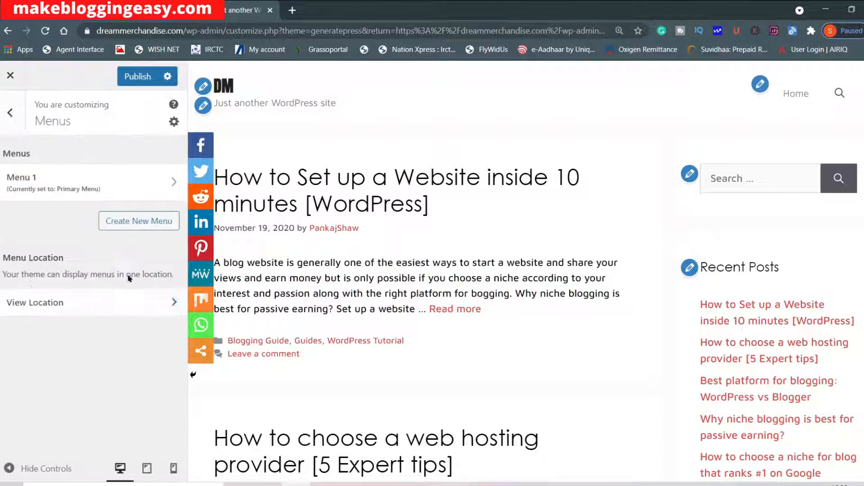
left_click(54, 187)
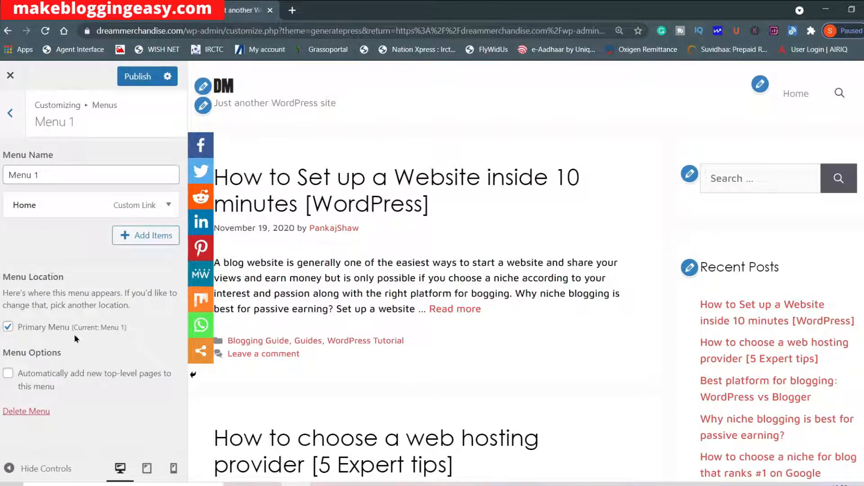
left_click(23, 129)
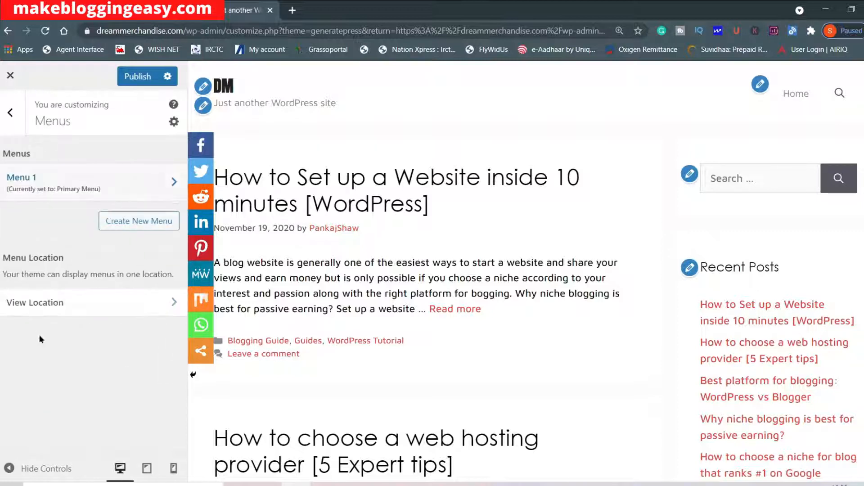
Leave the Menus settings and open the Right Sidebar area in the Widgets settings.
left_click(19, 128)
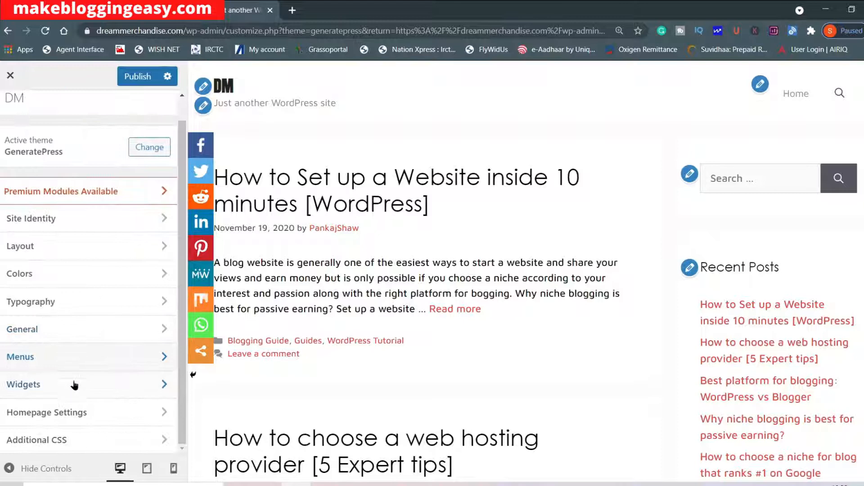
left_click(72, 385)
left_click(79, 248)
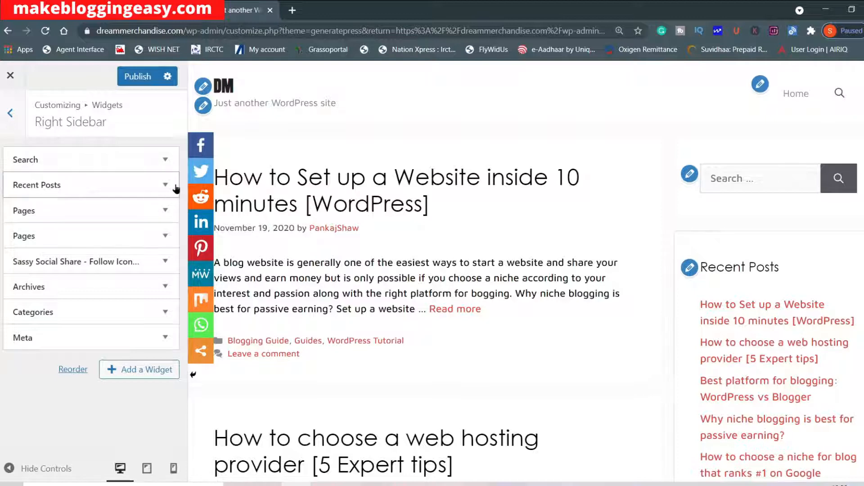
Add a Pages widget to the Right Sidebar and delete it again.
left_click(135, 371)
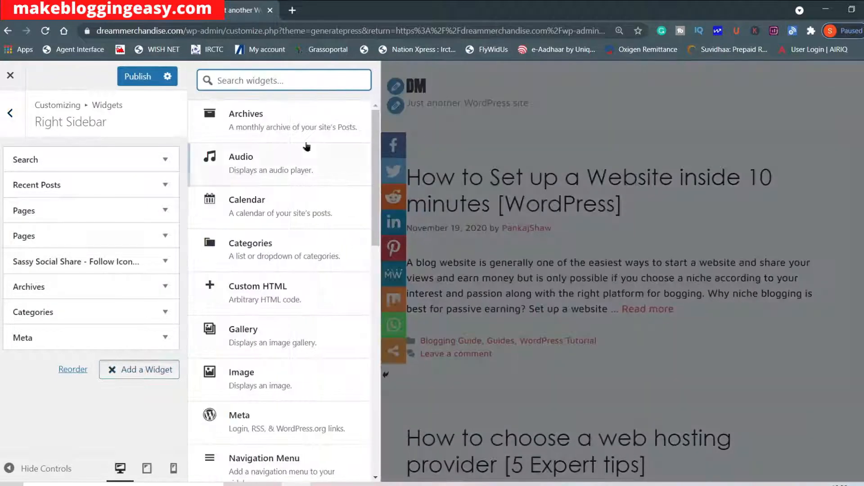
scroll(307, 146, "down", 4)
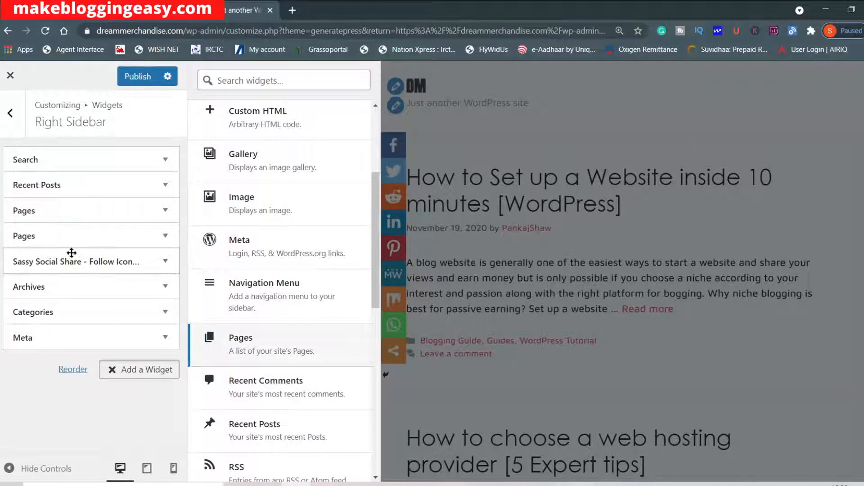
key("Return")
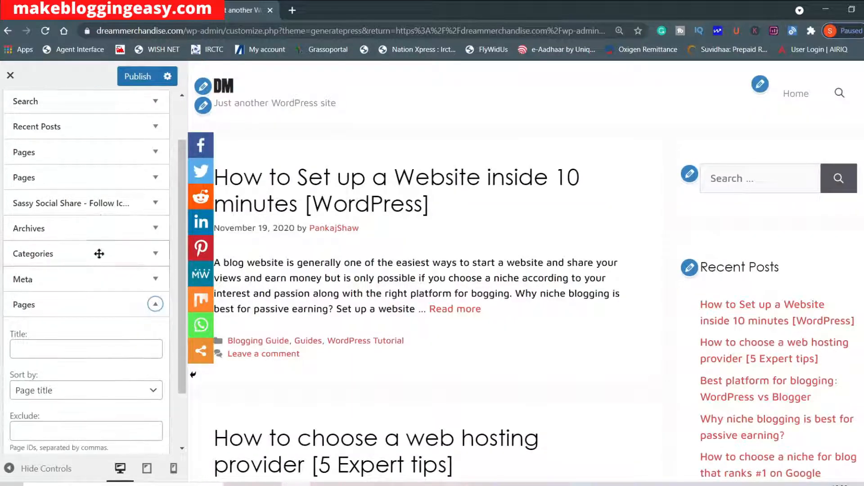
scroll(77, 371, "down", 2)
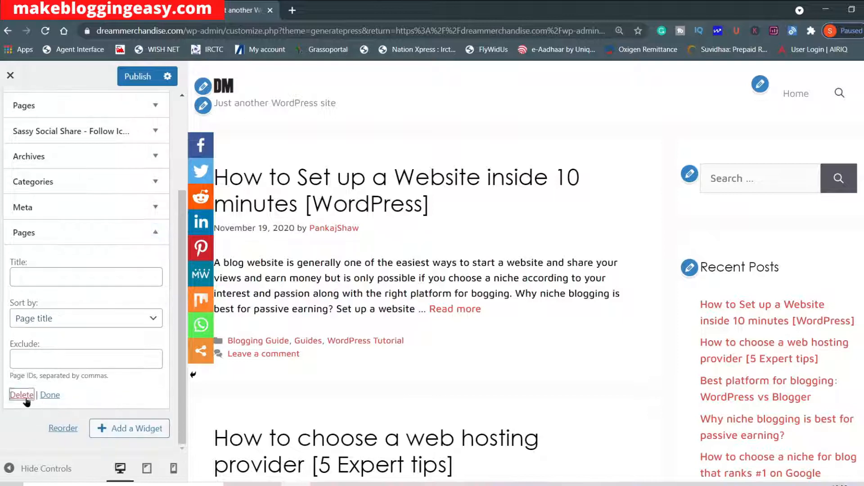
left_click(23, 397)
Add an untitled Calendar widget to the Right Sidebar and check it in the site preview.
left_click(148, 368)
scroll(291, 193, "up", 4)
left_click(261, 200)
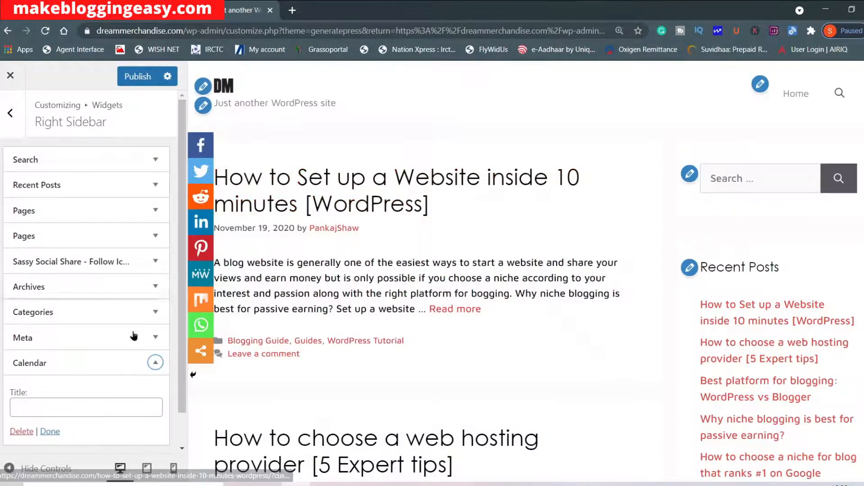
scroll(97, 367, "down", 1)
left_click(51, 396)
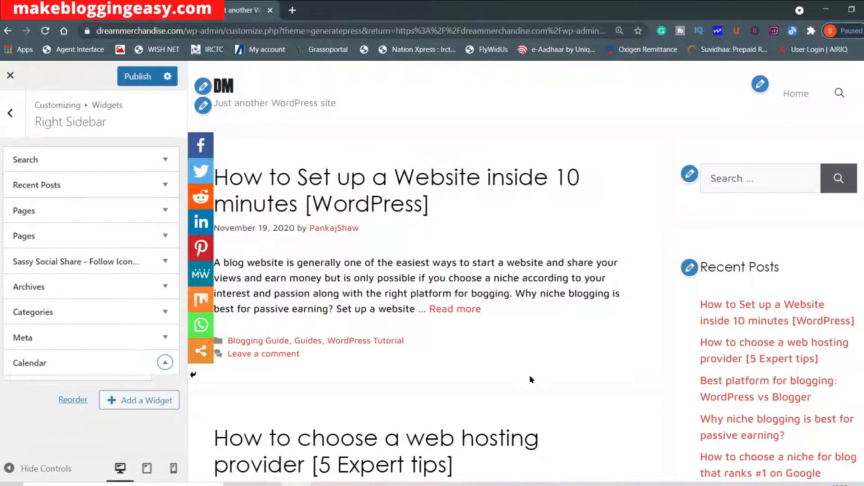
scroll(702, 299, "down", 20)
scroll(722, 323, "down", 10)
scroll(765, 315, "up", 5)
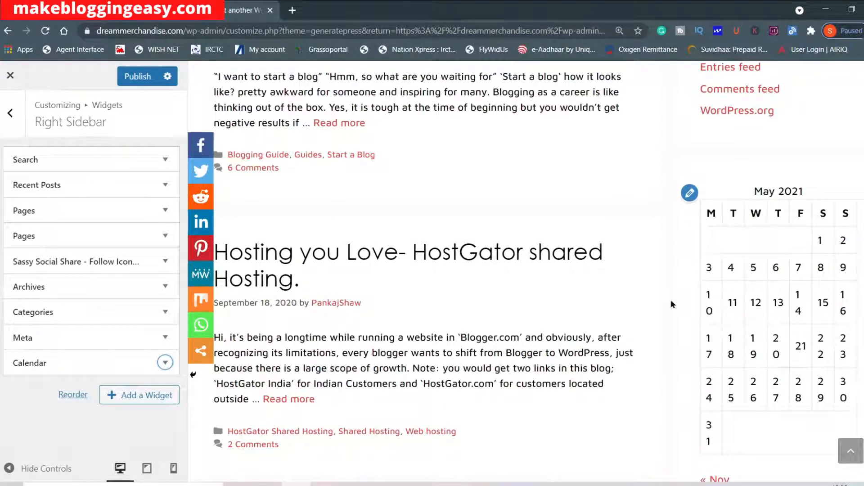
Add an untitled Pages widget to the Footer Widget 1 area and check it in the preview's footer.
left_click(10, 113)
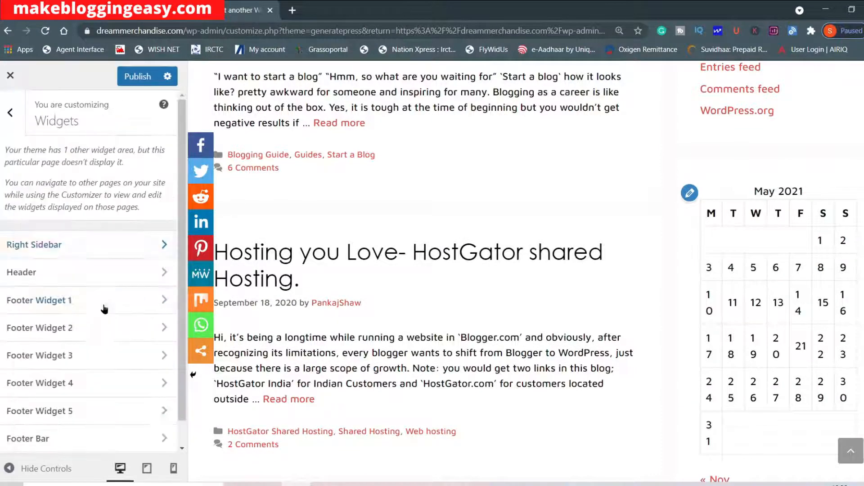
scroll(96, 309, "down", 1)
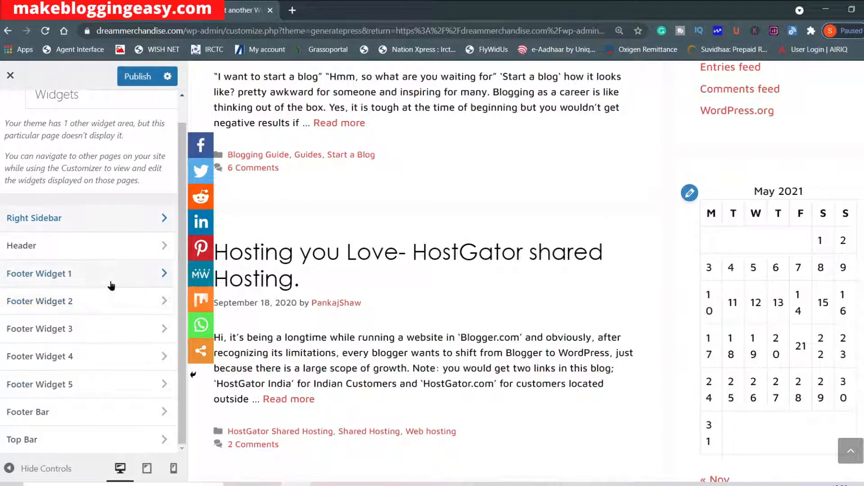
scroll(423, 394, "down", 10)
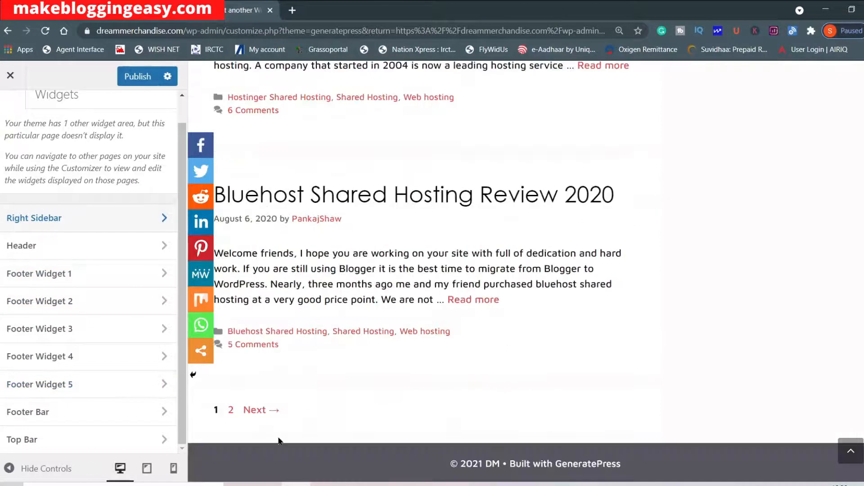
left_click(110, 280)
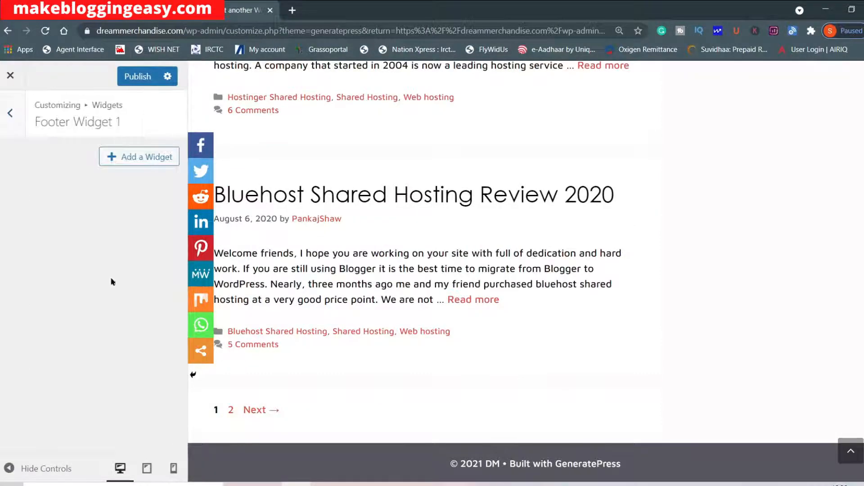
left_click(125, 166)
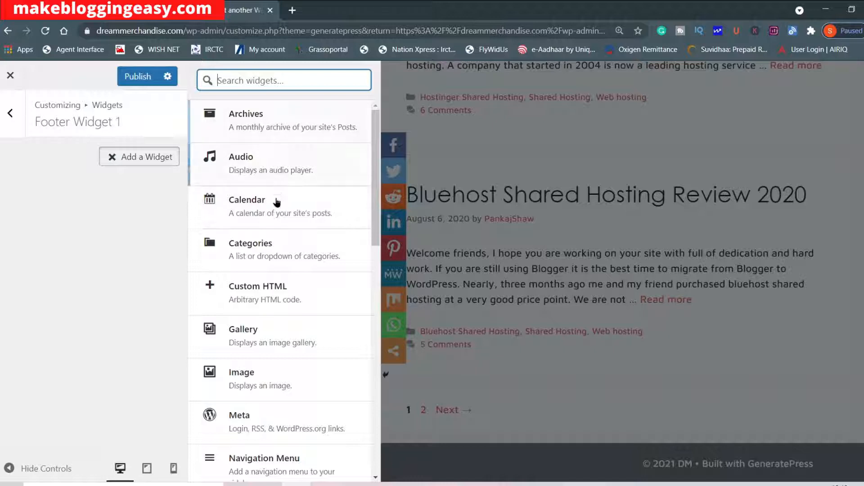
scroll(238, 311, "down", 3)
scroll(246, 270, "down", 2)
left_click(276, 347)
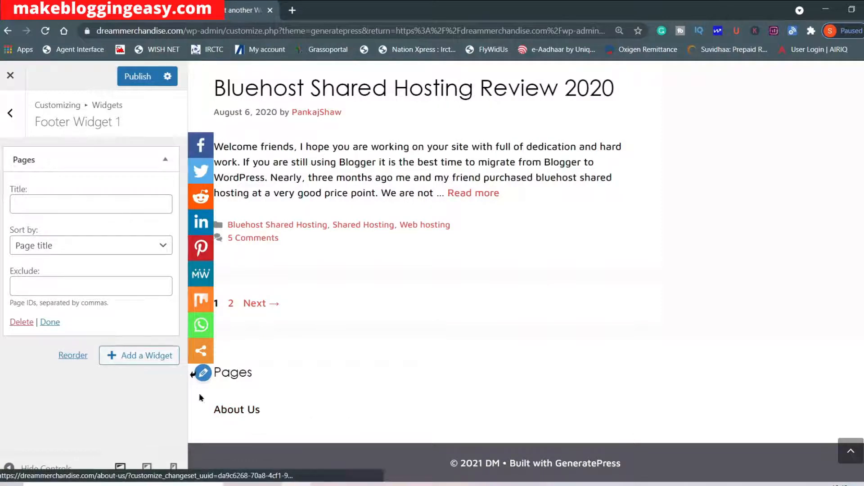
Look at the Top Bar widget area and the header in the site preview, and leave the Widgets settings.
left_click(10, 114)
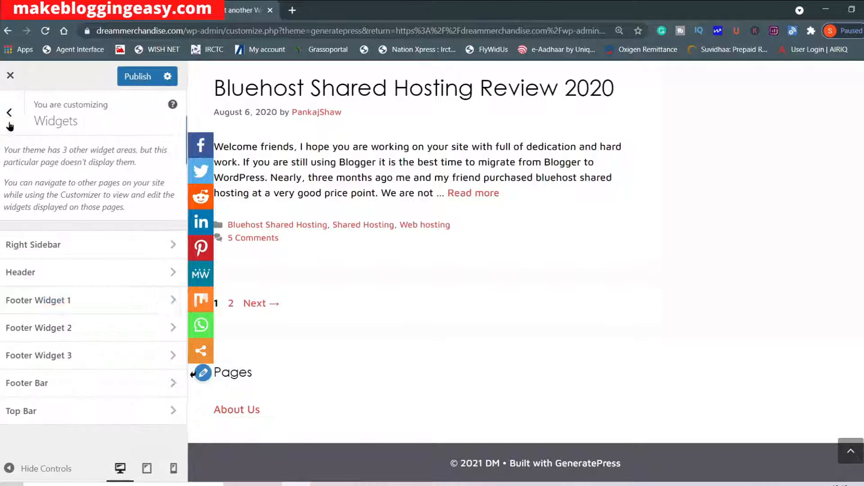
left_click(82, 411)
scroll(565, 274, "up", 15)
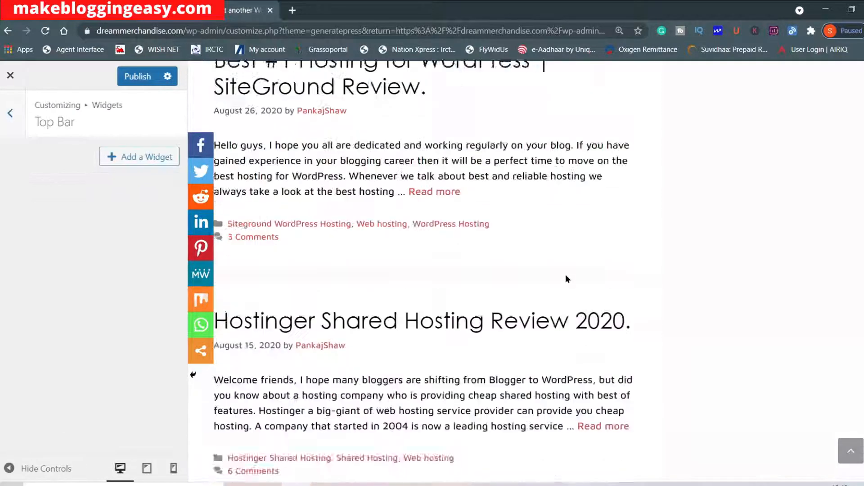
scroll(584, 265, "up", 8)
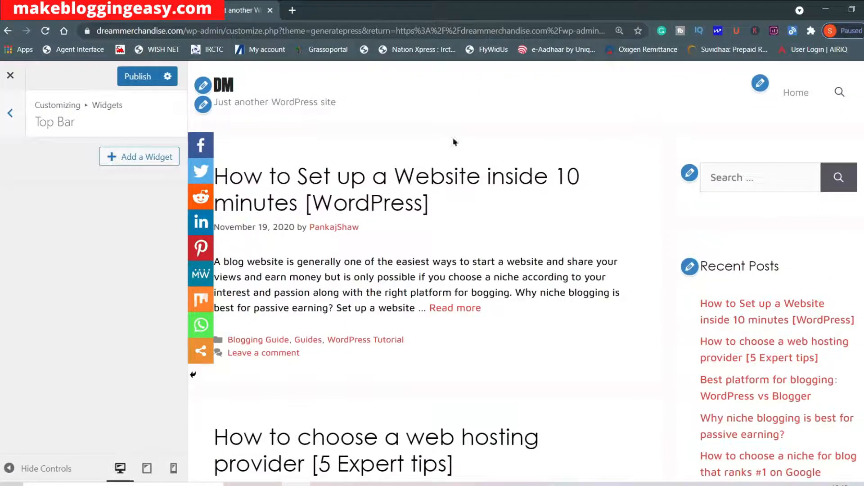
left_click(9, 111)
left_click(9, 111)
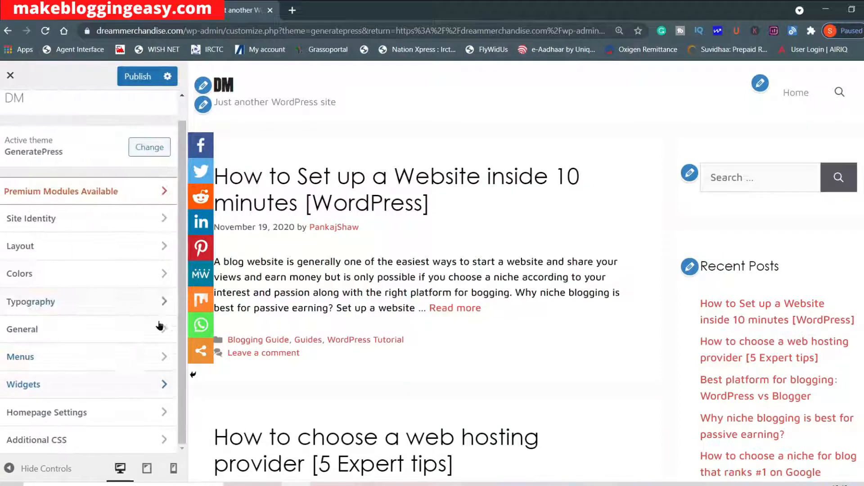
Try a static page as the homepage display in the Homepage Settings and switch back to the latest posts.
left_click(92, 416)
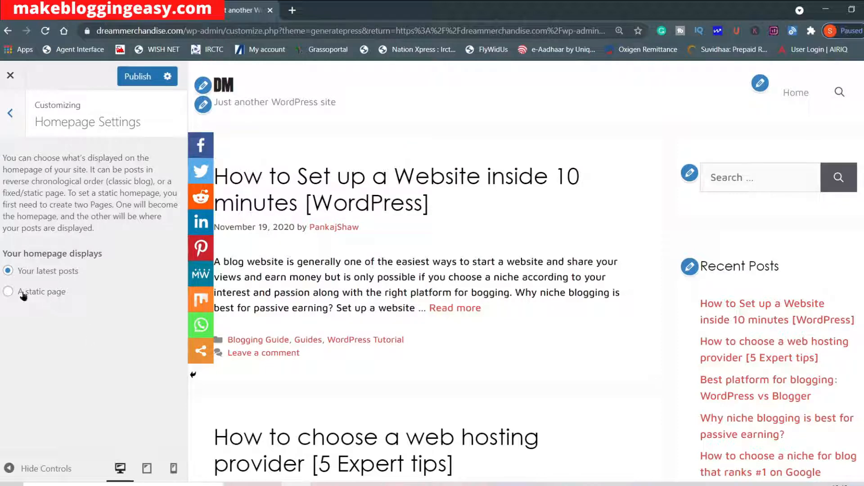
left_click(7, 293)
left_click(71, 345)
left_click(116, 323)
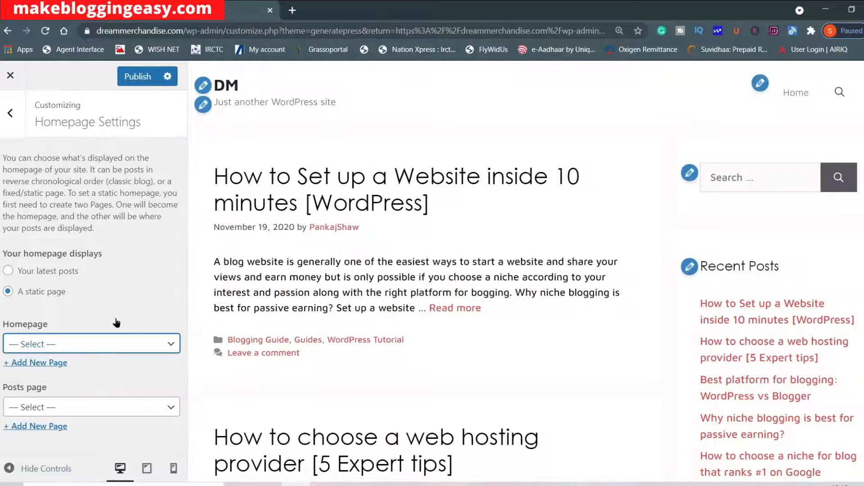
left_click(10, 272)
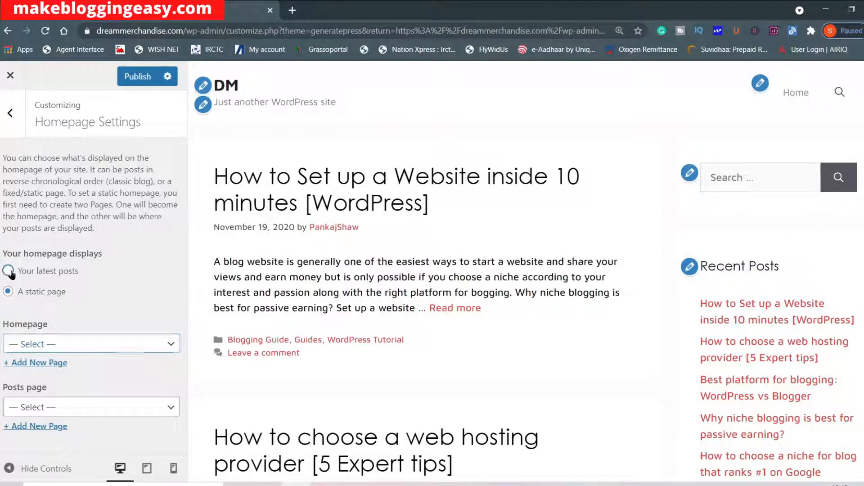
scroll(427, 234, "down", 20)
scroll(431, 335, "up", 20)
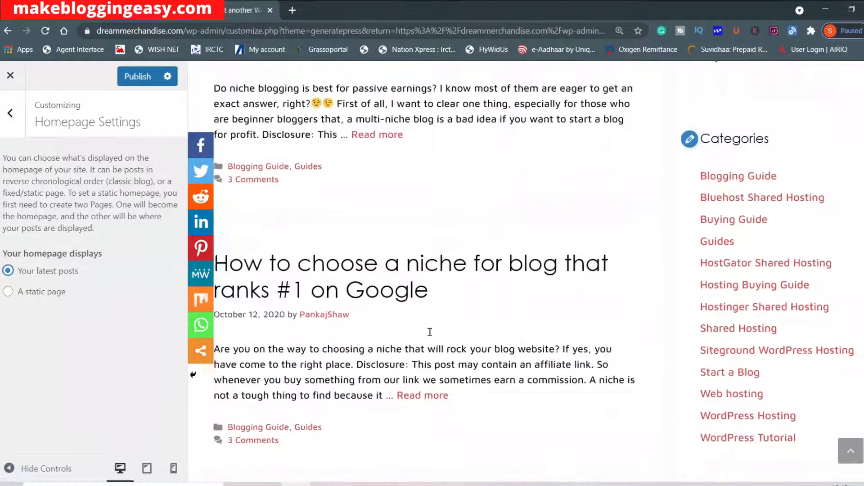
Look at the Additional CSS settings and publish the customizer changes.
left_click(10, 113)
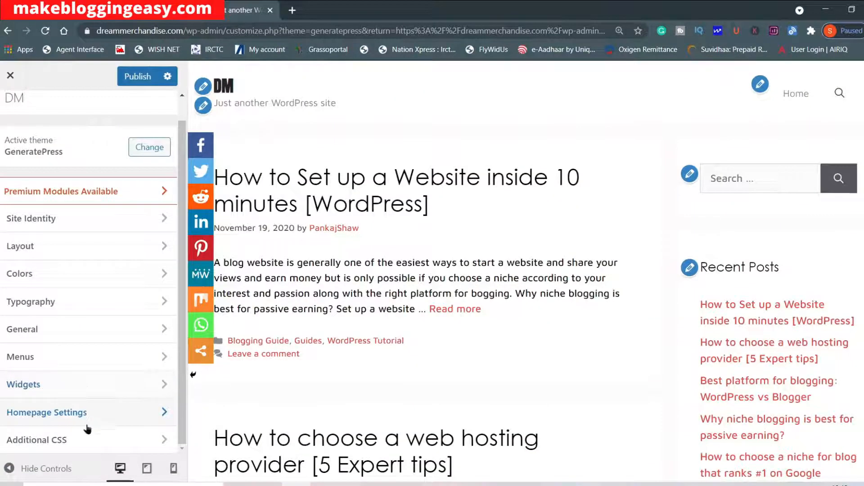
left_click(105, 441)
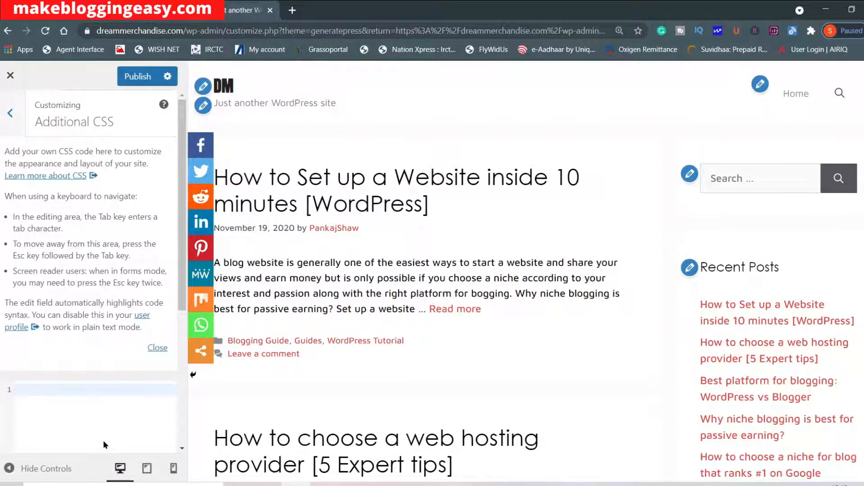
left_click(7, 134)
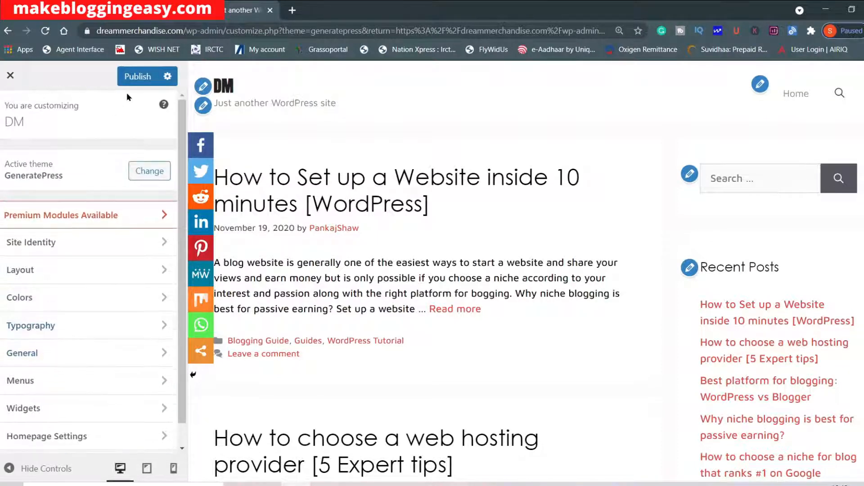
left_click(140, 75)
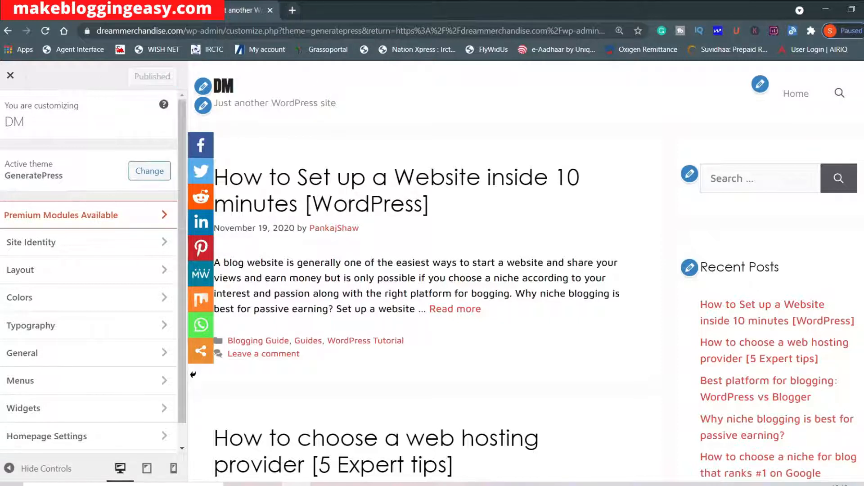
Open dreammerchandise.com in a new browser tab and examine the published homepage from header to footer.
left_click(293, 10)
type("dreammerchandise.com")
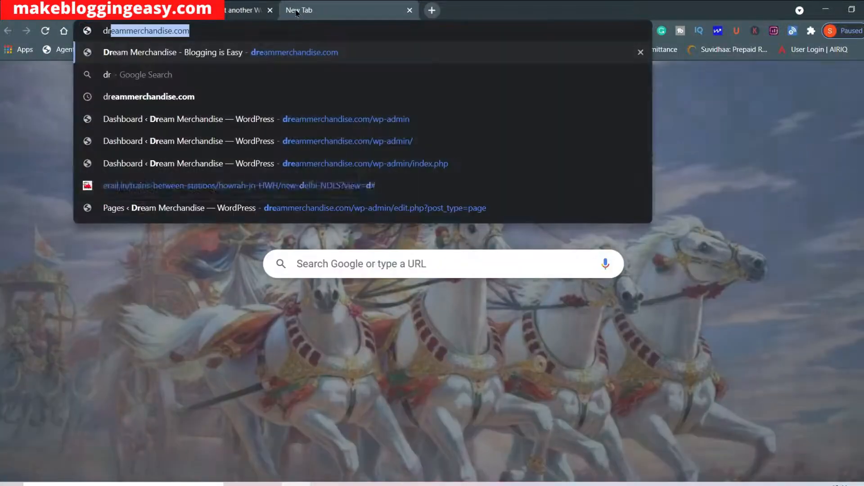
key("Return")
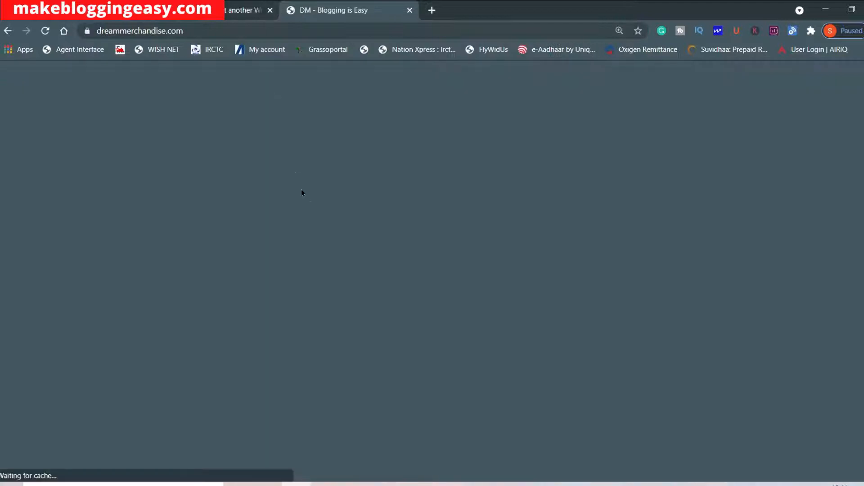
scroll(309, 200, "down", 6)
scroll(309, 200, "up", 6)
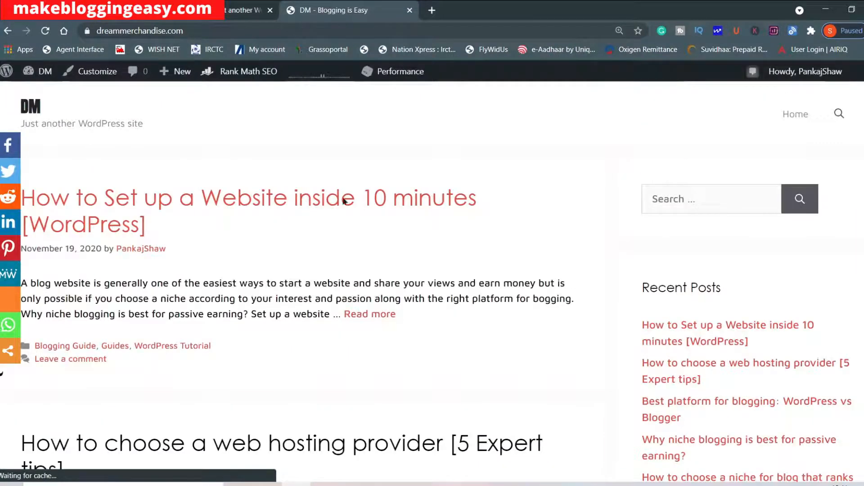
scroll(345, 200, "down", 20)
scroll(485, 335, "down", 10)
scroll(486, 335, "up", 20)
scroll(489, 334, "down", 15)
scroll(383, 320, "down", 8)
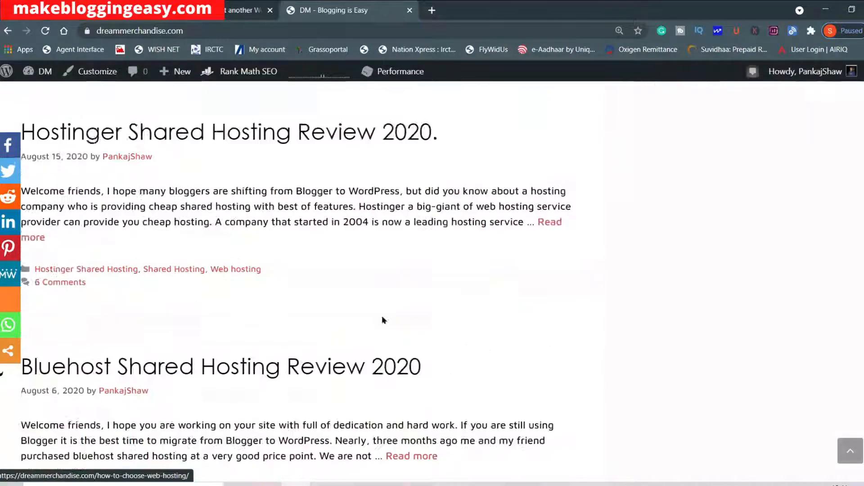
scroll(383, 320, "down", 6)
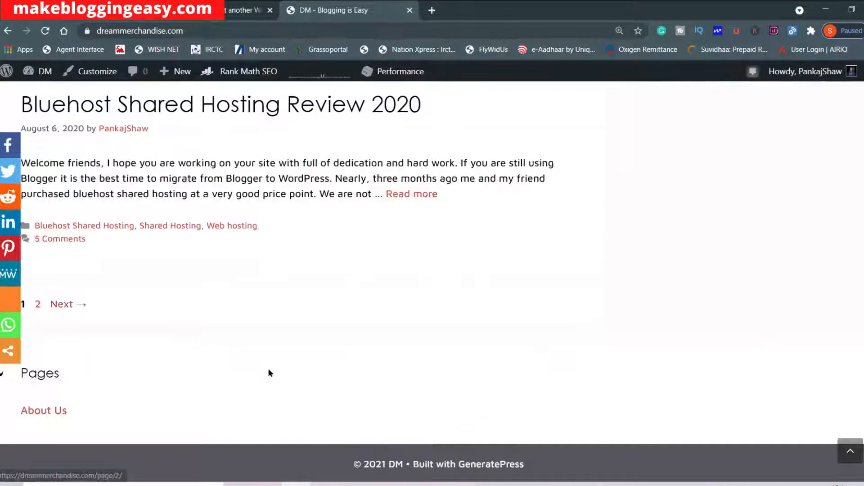
scroll(269, 368, "up", 20)
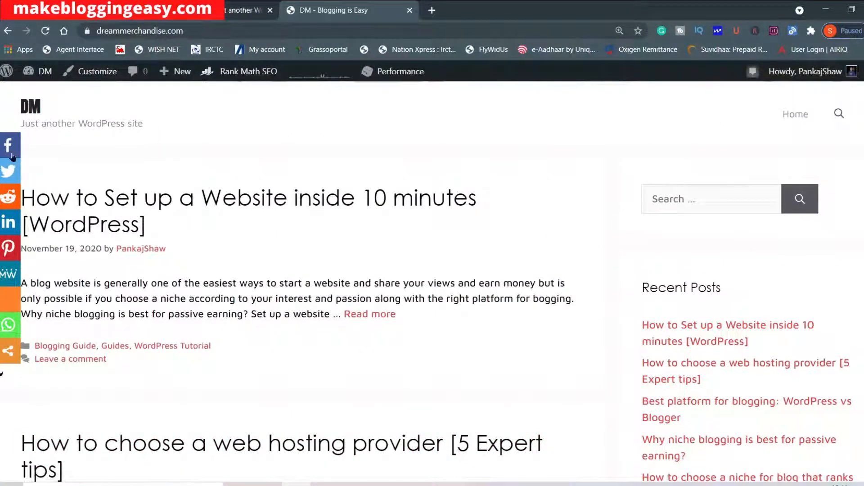
Return to the Customizer, close it and open the Widgets page of the WordPress dashboard.
left_click(207, 15)
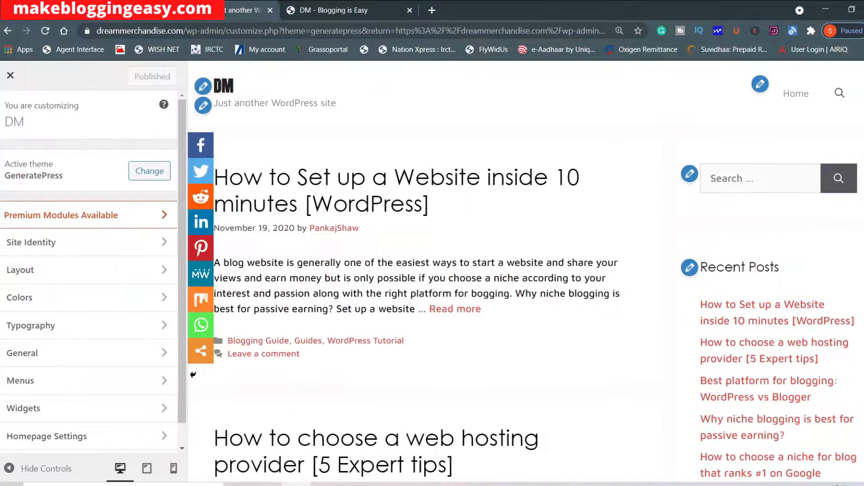
left_click(10, 78)
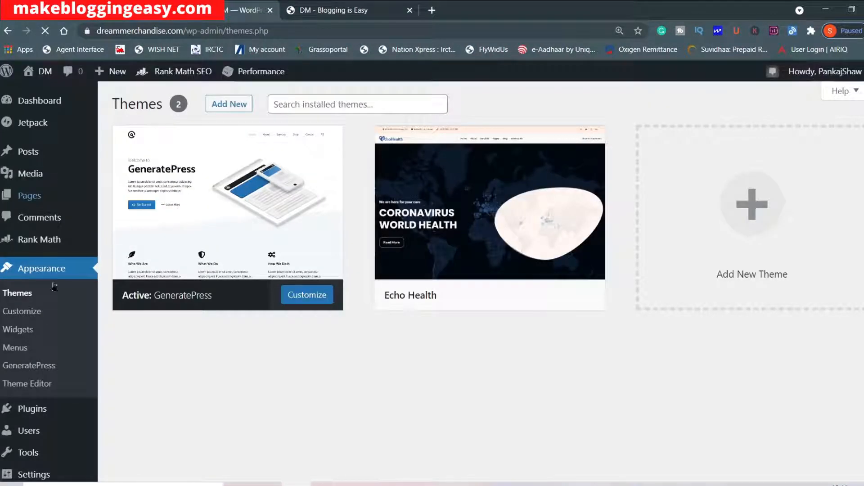
left_click(20, 329)
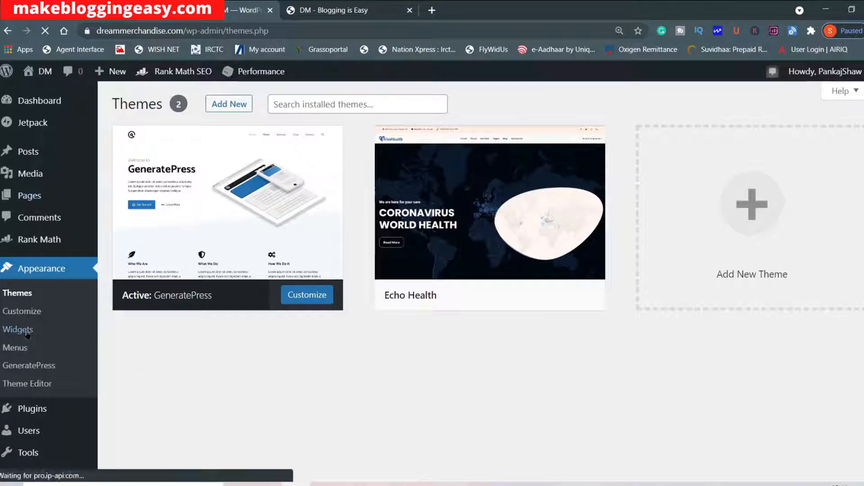
Examine the available widgets, the inactive widgets and the widget areas on the Widgets page.
scroll(523, 197, "down", 2)
scroll(522, 192, "down", 1)
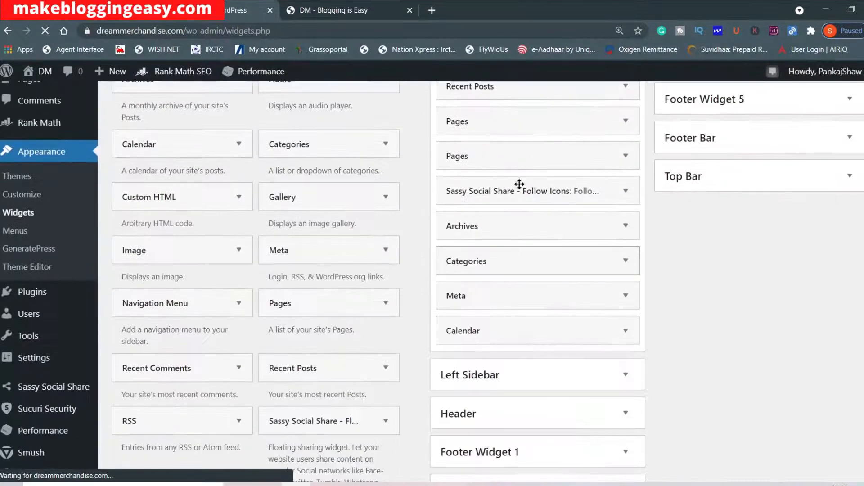
scroll(502, 288, "up", 3)
scroll(593, 333, "down", 4)
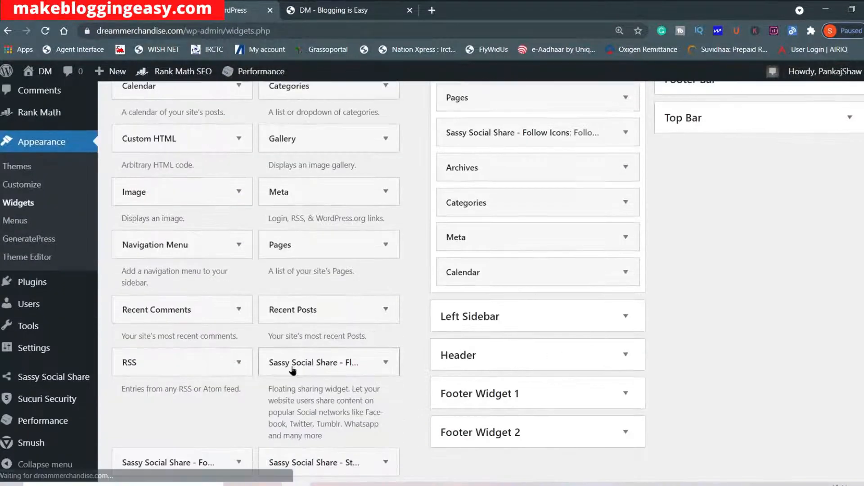
scroll(270, 366, "down", 7)
scroll(315, 444, "up", 4)
scroll(408, 338, "down", 4)
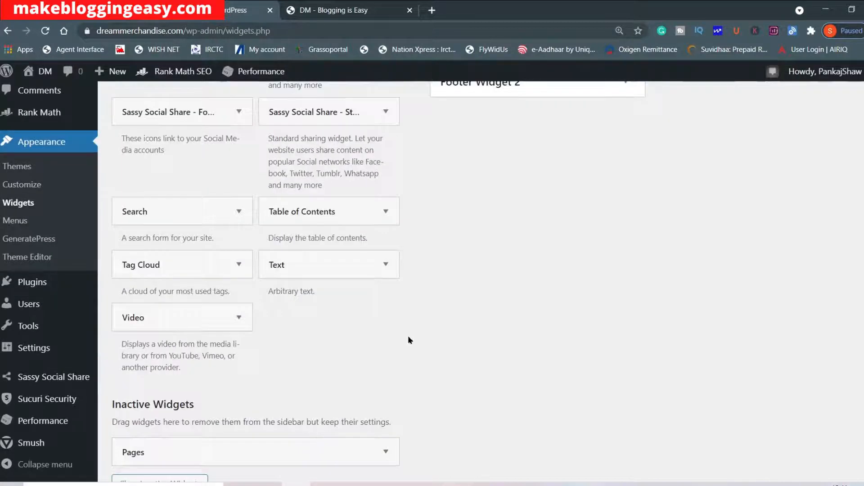
scroll(425, 358, "up", 5)
scroll(425, 359, "down", 2)
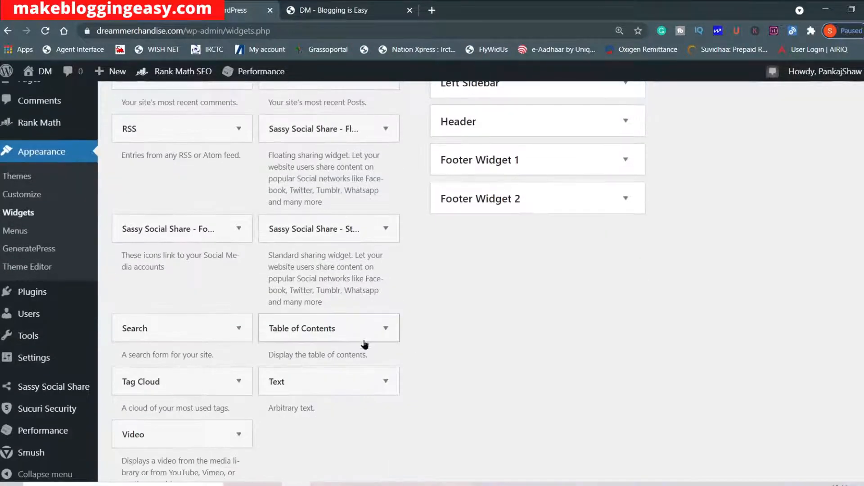
scroll(577, 360, "up", 8)
scroll(580, 363, "down", 4)
scroll(579, 357, "up", 4)
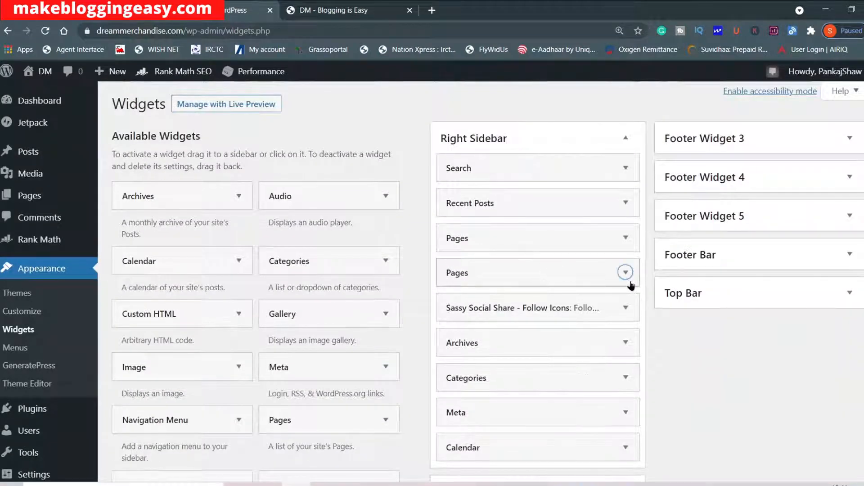
Delete the second Pages widget from the Right Sidebar area and return to the start of the Widgets page.
left_click(626, 272)
scroll(585, 279, "down", 5)
left_click(457, 144)
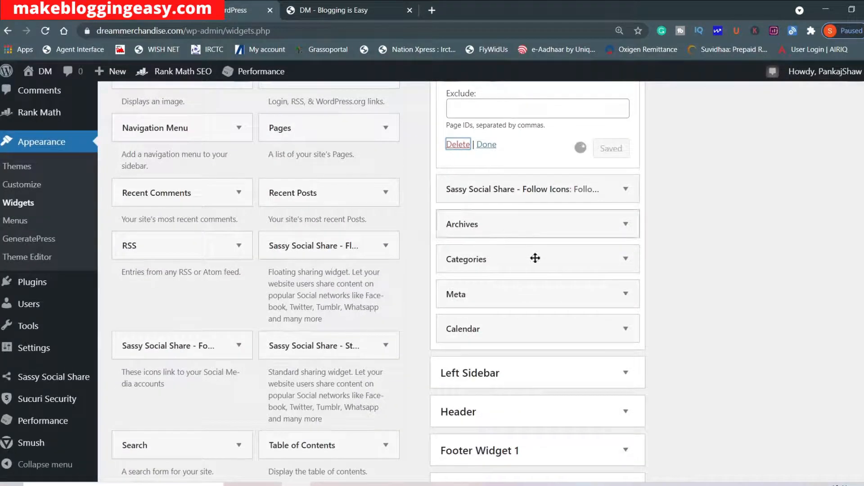
scroll(551, 278, "up", 5)
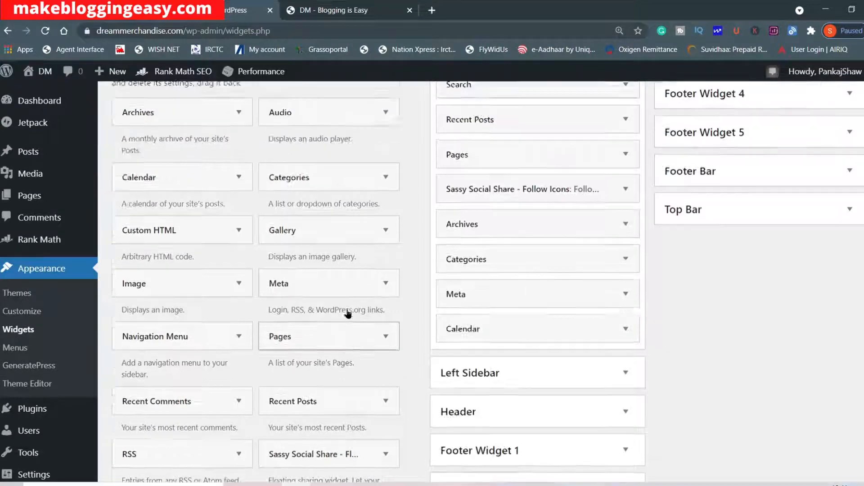
scroll(329, 275, "up", 2)
left_click_drag(378, 259, 202, 185)
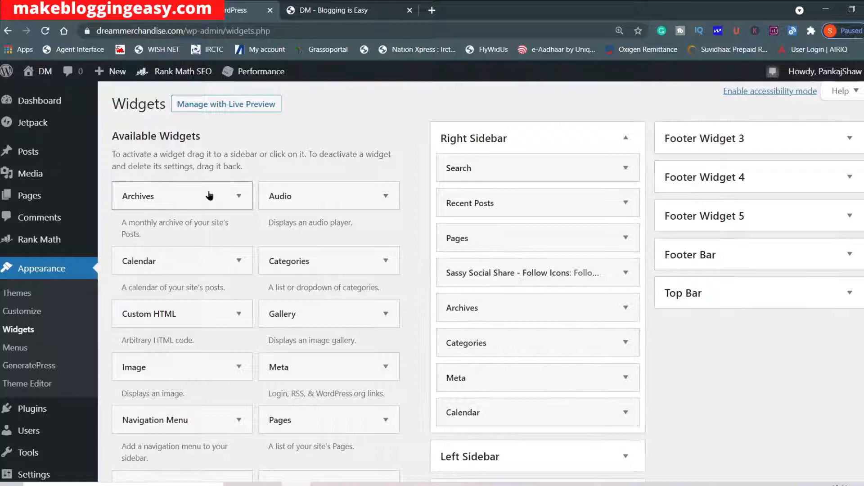
Delete the Archives widget from the Right Sidebar area.
left_click(625, 308)
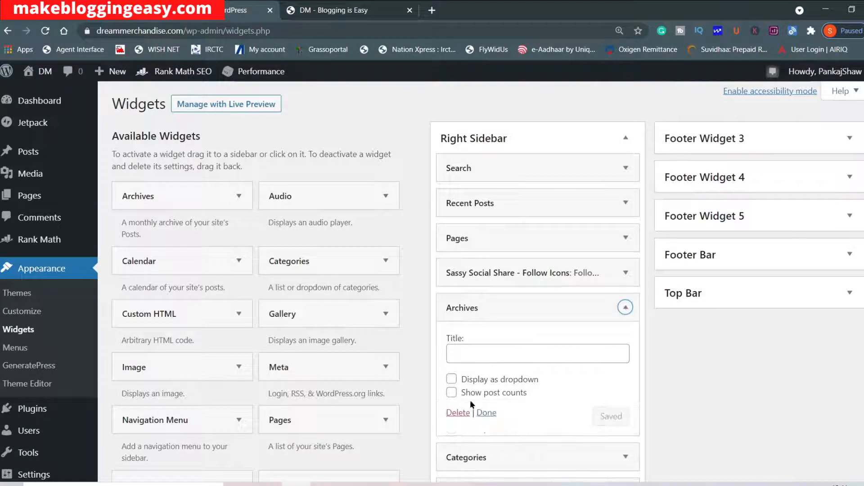
scroll(237, 323, "down", 3)
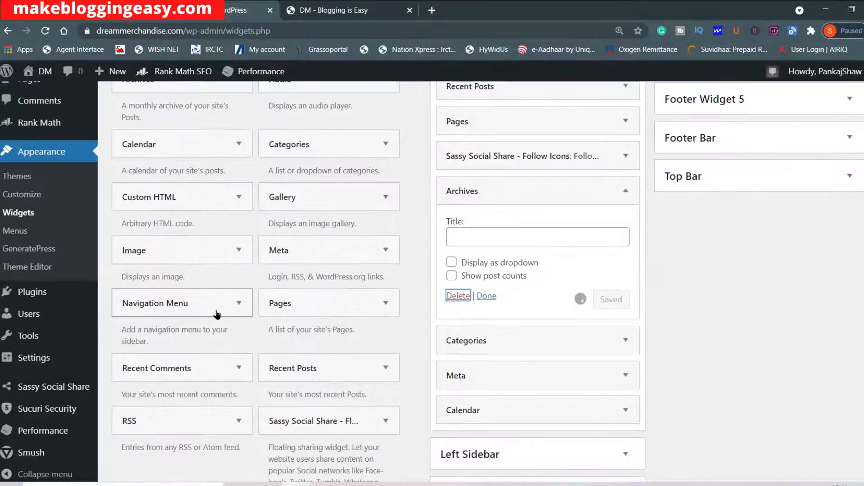
scroll(201, 400, "up", 3)
Add a Navigation Menu widget below Search in the Right Sidebar, assign Menu 1 to it and save it.
left_click_drag(199, 421, 544, 208)
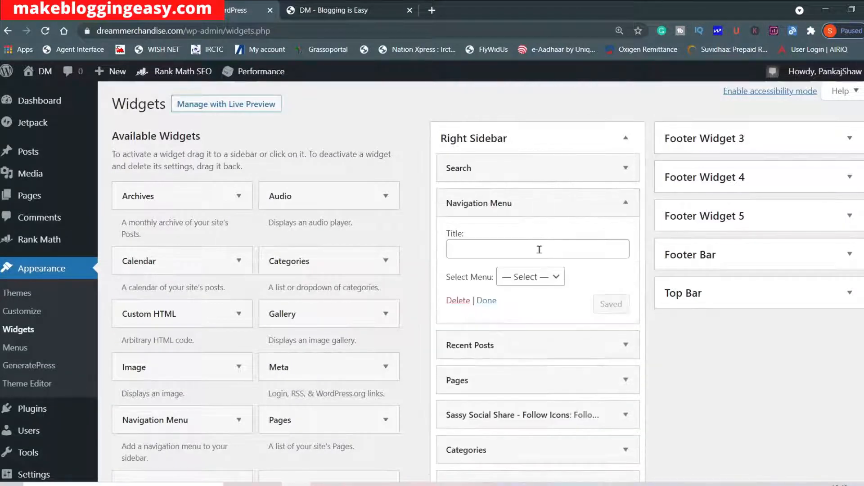
left_click(539, 283)
left_click(539, 306)
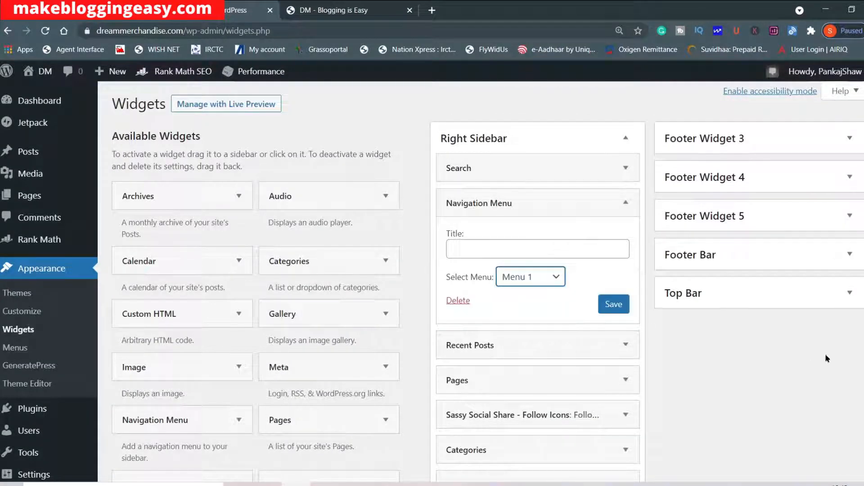
left_click(619, 308)
Reload the live homepage and check the navigation menu widget in its sidebar.
left_click(309, 6)
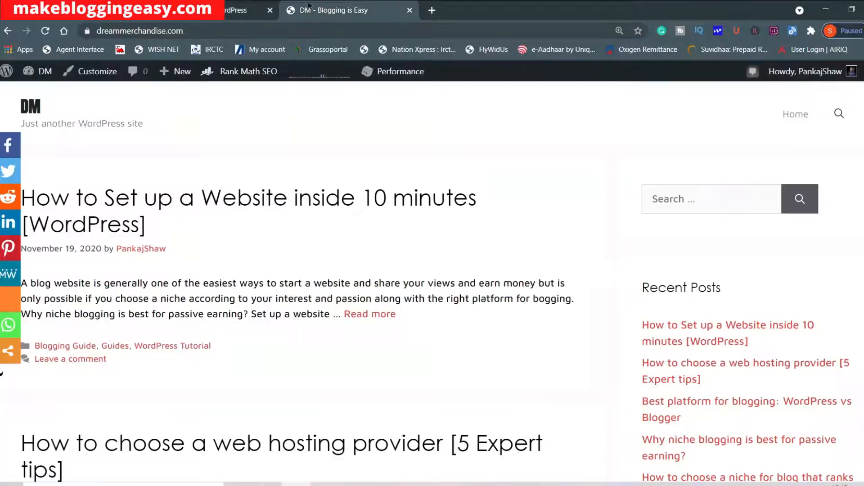
left_click(45, 31)
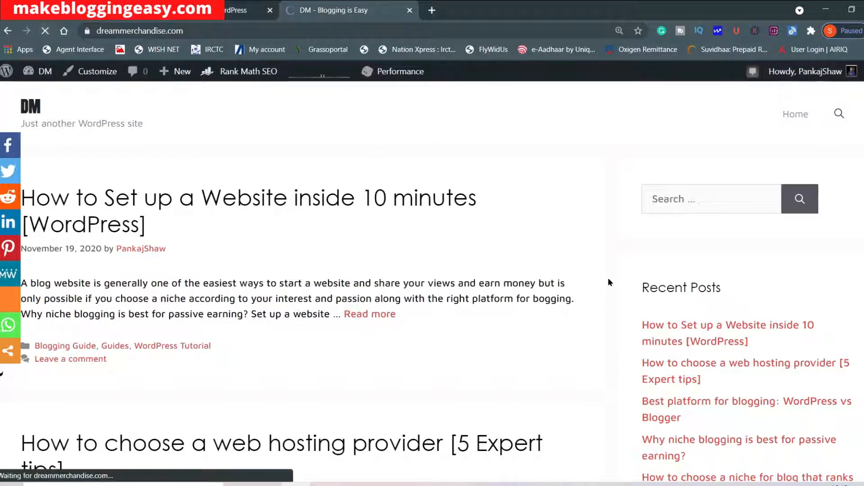
scroll(697, 276, "down", 20)
scroll(676, 330, "down", 4)
scroll(676, 330, "up", 7)
scroll(676, 331, "down", 5)
scroll(677, 326, "down", 6)
scroll(676, 326, "up", 12)
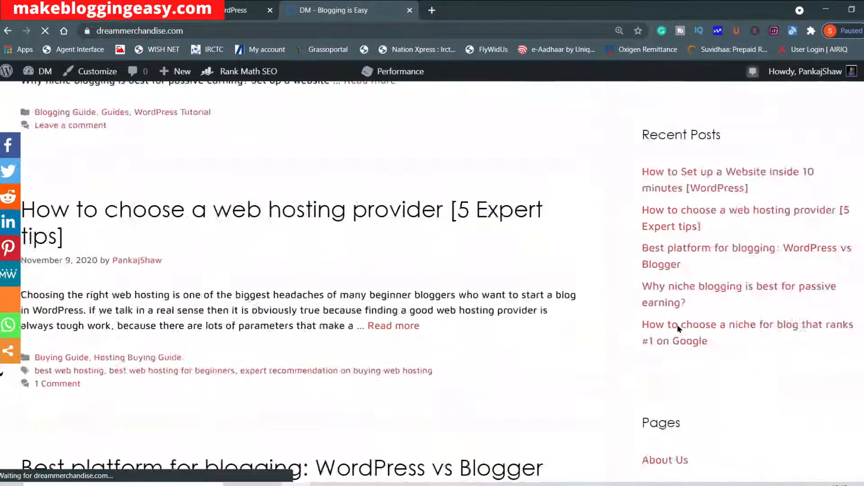
scroll(677, 325, "up", 5)
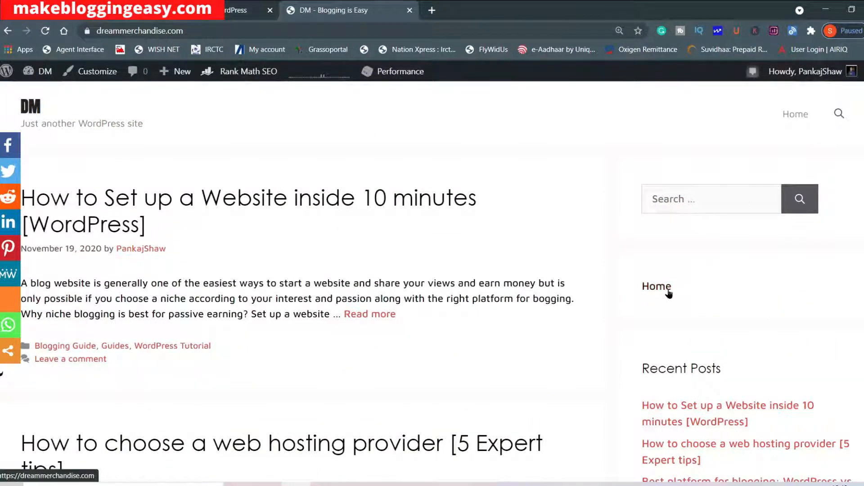
Return to the Widgets page, title the Navigation Menu widget "Menu" and save it.
left_click(228, 6)
left_click(498, 256)
type("M")
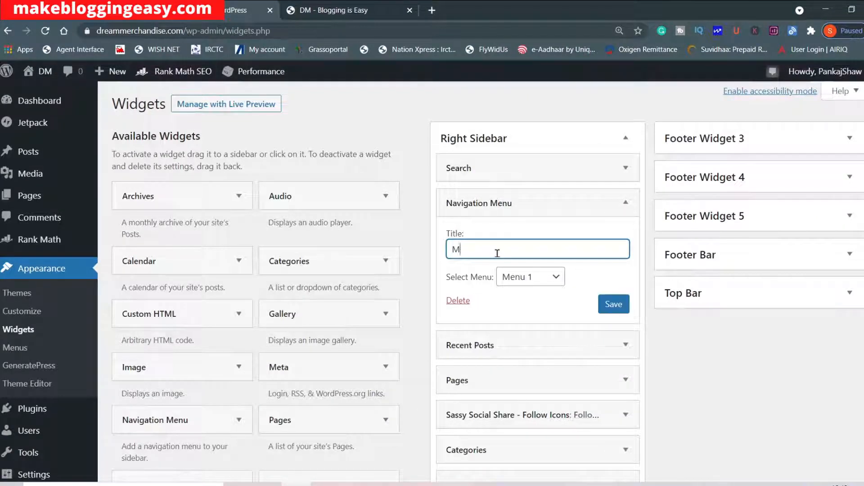
left_click(615, 305)
Examine the available widgets, the inactive widgets and the footer widget areas on the Widgets page.
scroll(548, 324, "down", 4)
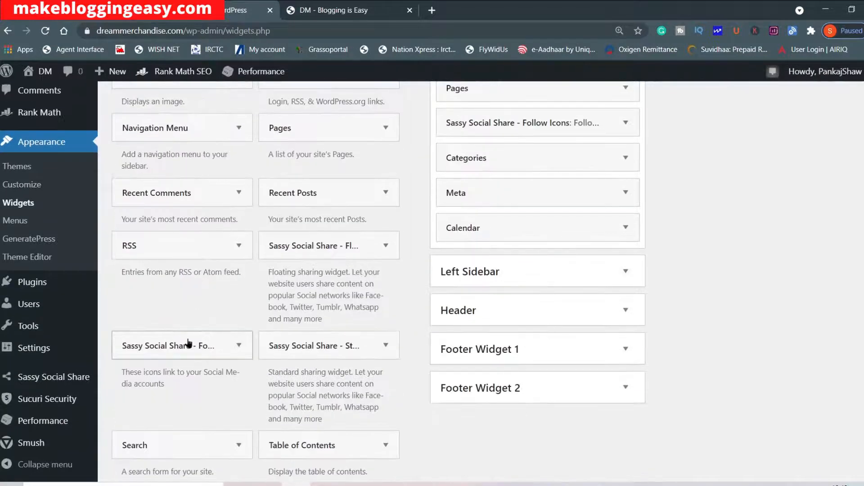
scroll(189, 345, "down", 3)
scroll(212, 390, "down", 3)
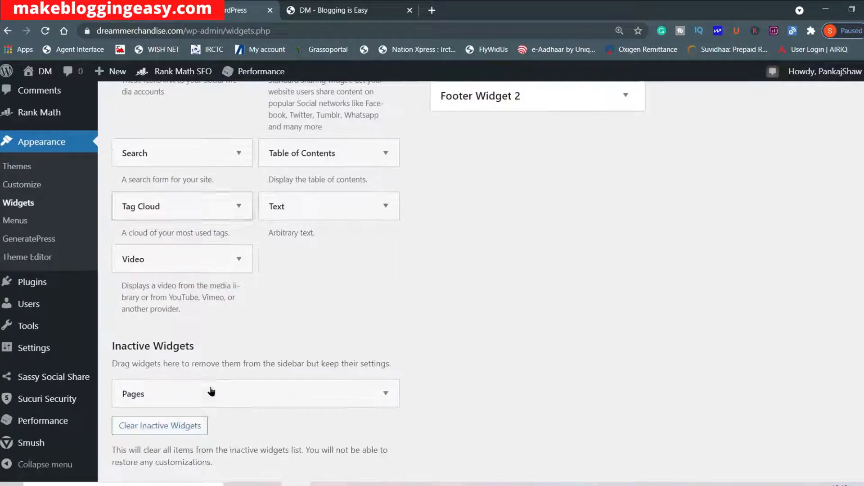
scroll(324, 342, "down", 1)
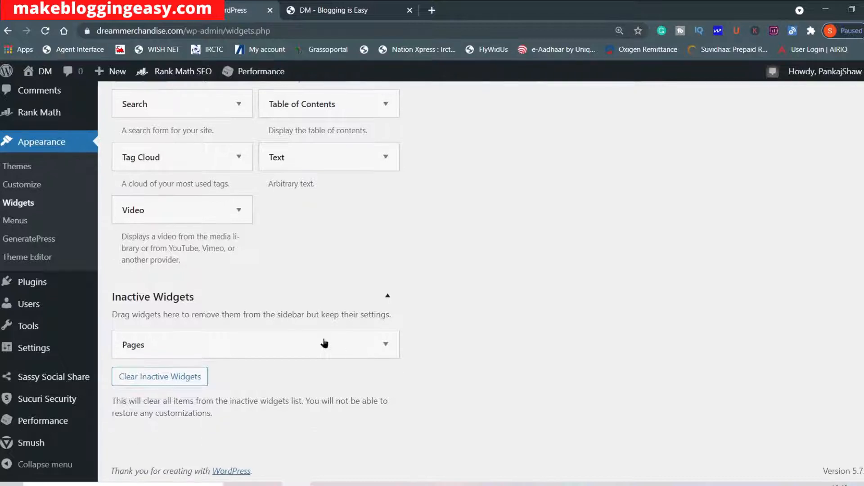
scroll(324, 342, "up", 10)
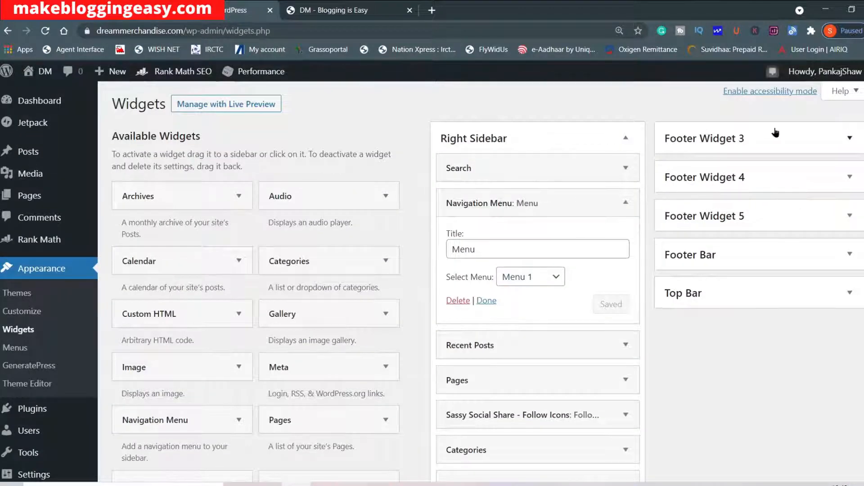
scroll(736, 164, "down", 3)
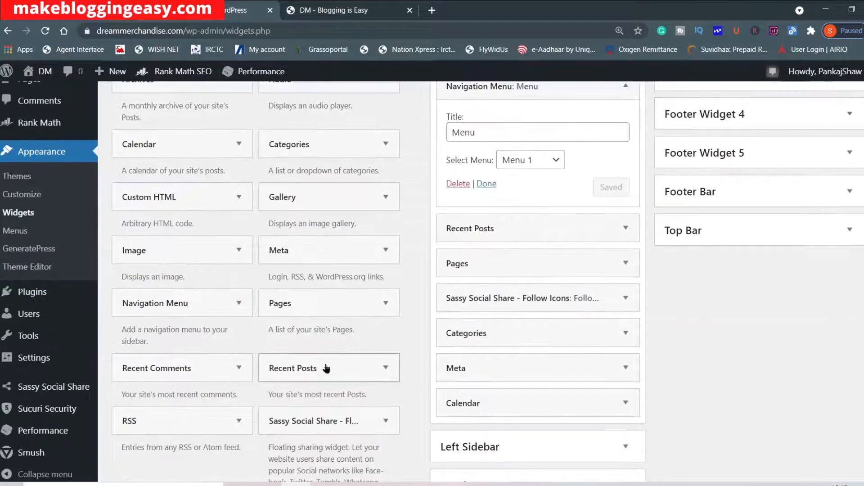
scroll(793, 347, "up", 3)
scroll(576, 387, "down", 6)
Expand the Footer Widget 1 and Footer Widget 2 areas and add a Text widget to Footer Widget 2.
left_click(540, 354)
scroll(530, 384, "down", 1)
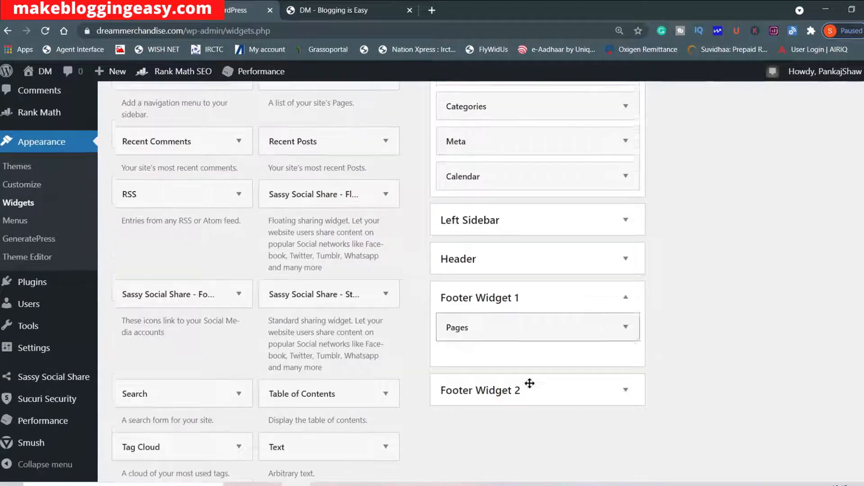
left_click(513, 391)
scroll(338, 340, "down", 4)
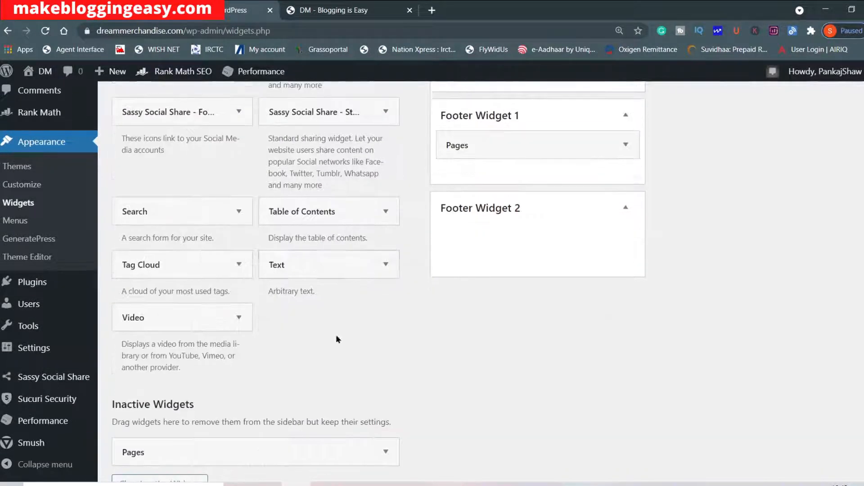
left_click_drag(316, 268, 506, 263)
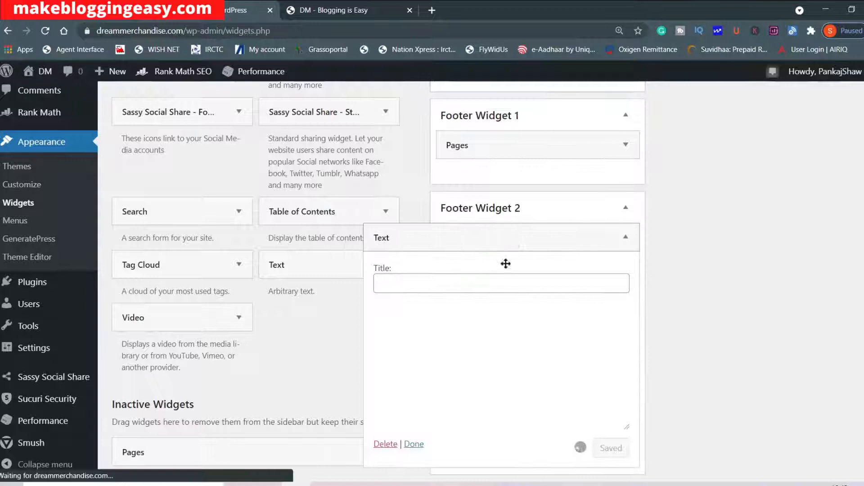
Title the footer Text widget "About", enter "ouyqwgifuwqesofju" as its content and save it.
left_click(462, 281)
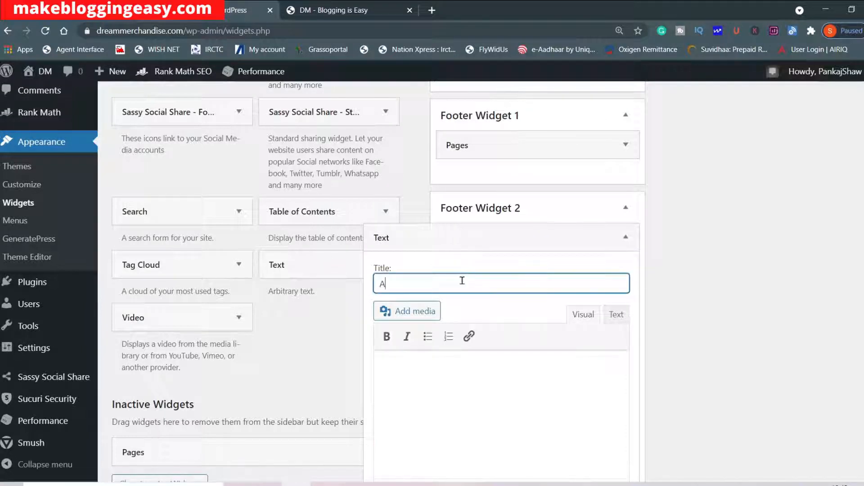
left_click(428, 357)
type("ouyqwgifuwqesofju")
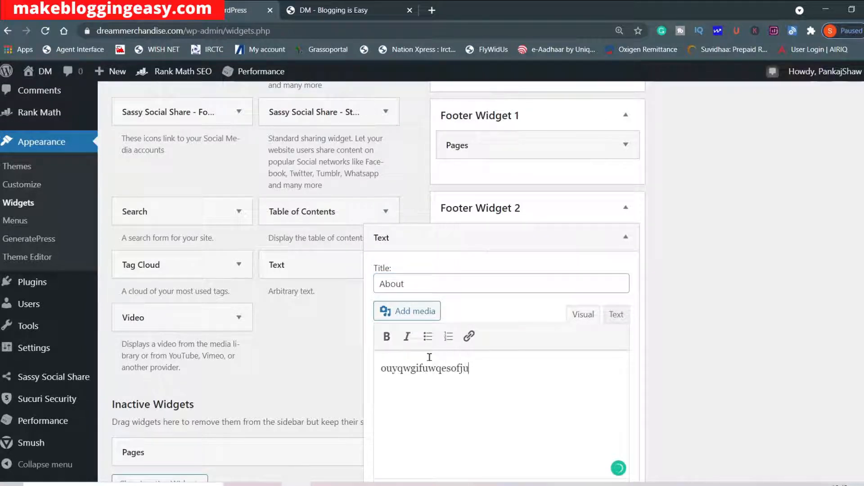
scroll(607, 358, "down", 2)
left_click(611, 405)
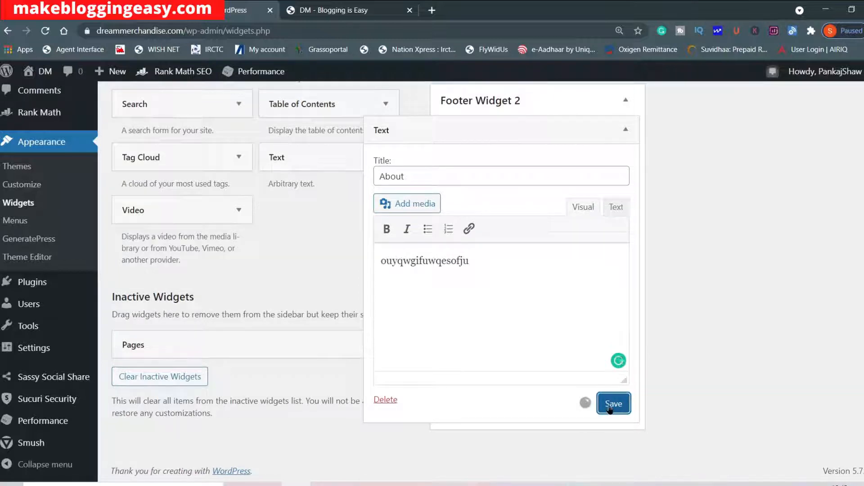
Reload the live homepage and check the About text widget in the footer.
left_click(334, 11)
left_click(45, 31)
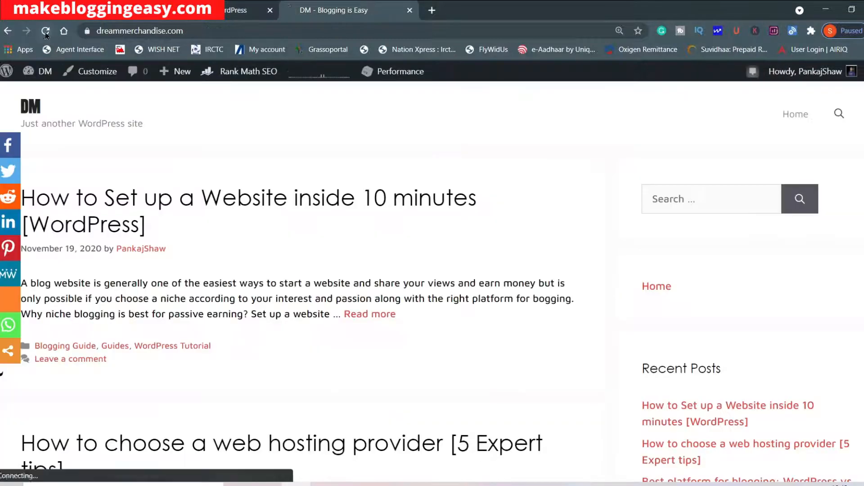
scroll(465, 247, "down", 8)
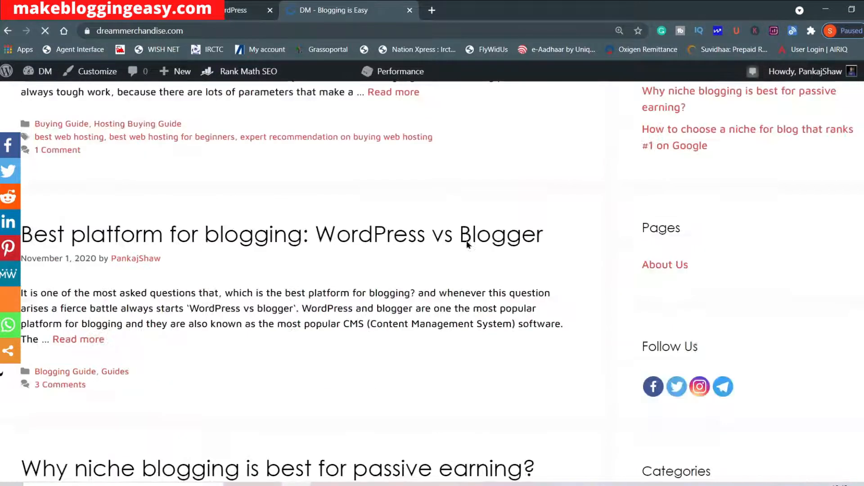
scroll(473, 305, "down", 10)
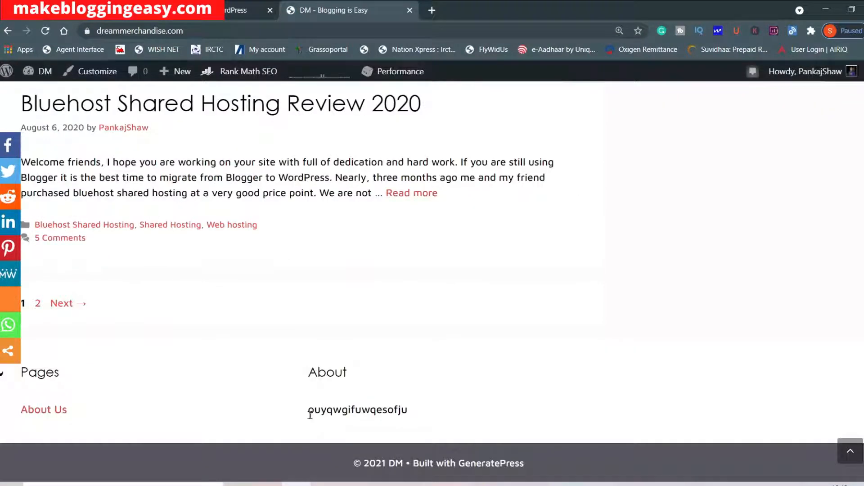
left_click_drag(309, 410, 416, 412)
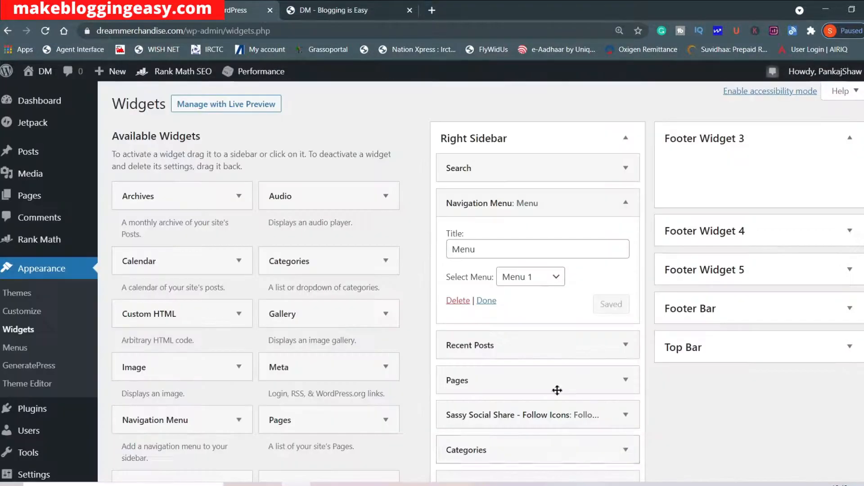
Open the Menus page of the dashboard and expand the categories that can be added to Menu 1.
left_click(28, 348)
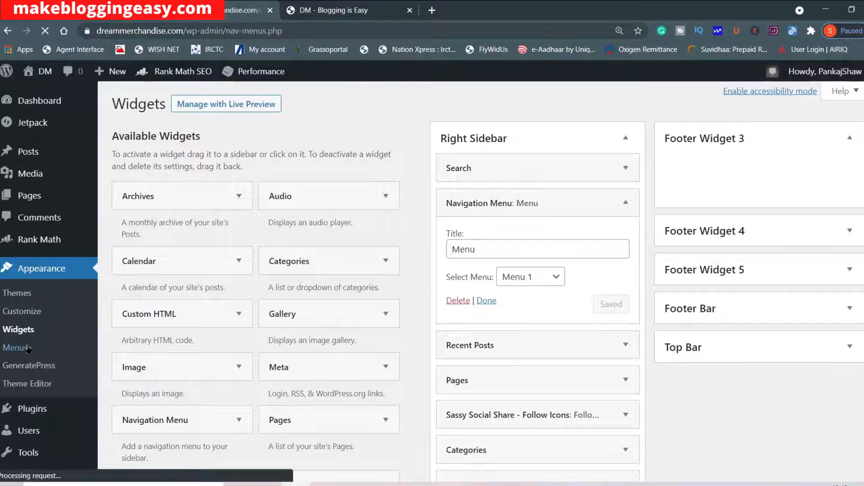
scroll(210, 282, "down", 1)
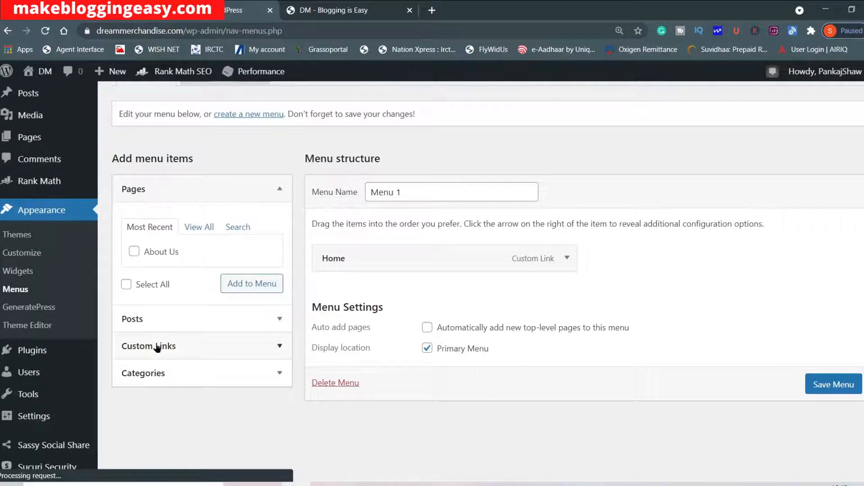
left_click(240, 377)
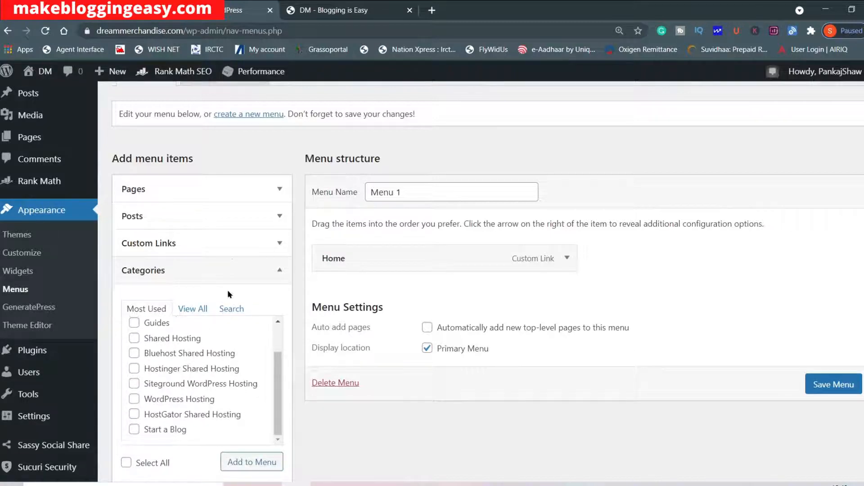
scroll(228, 294, "down", 1)
scroll(169, 315, "up", 2)
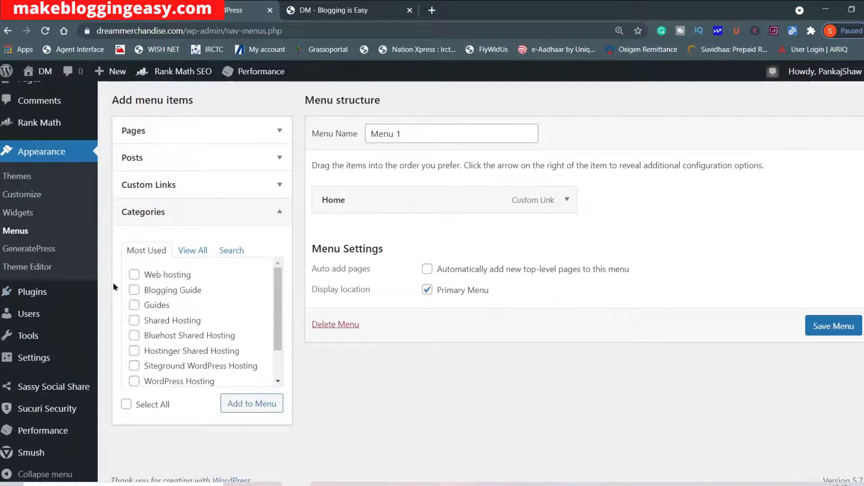
Select all the most used categories, from Web hosting to Start a Blog, and add them to Menu 1.
left_click(134, 305)
left_click(134, 320)
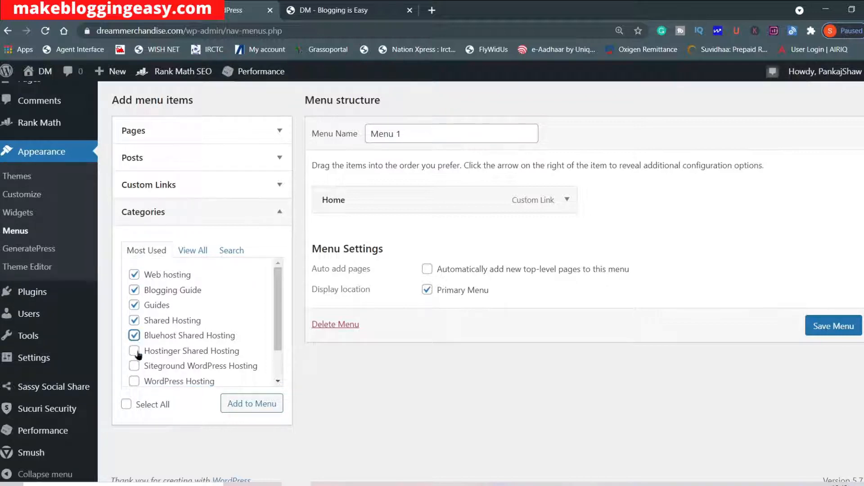
left_click(134, 366)
scroll(134, 368, "down", 1)
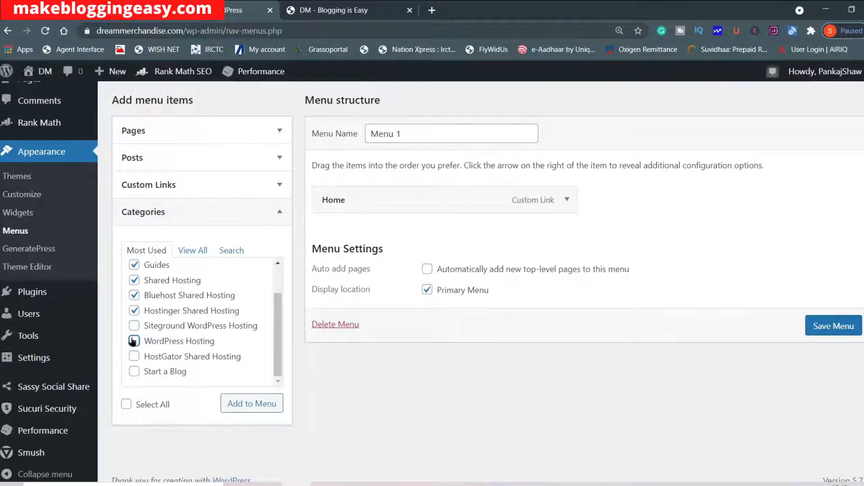
left_click(135, 356)
left_click(134, 372)
left_click(252, 404)
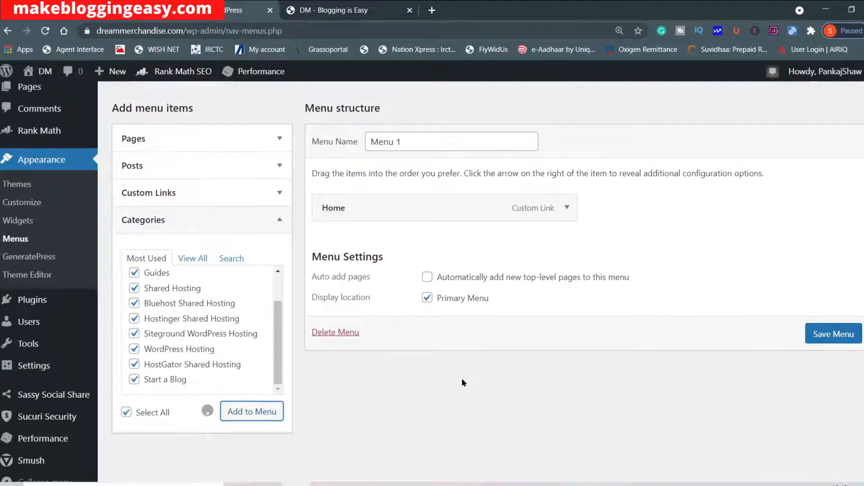
Move Guides directly below Home in the menu structure and nest Blogging Guide under it as a sub item.
scroll(463, 380, "down", 1)
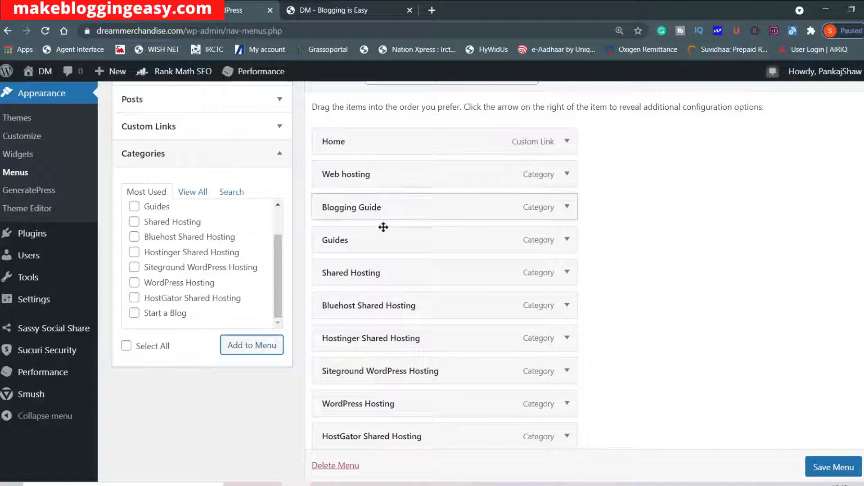
left_click_drag(370, 242, 367, 169)
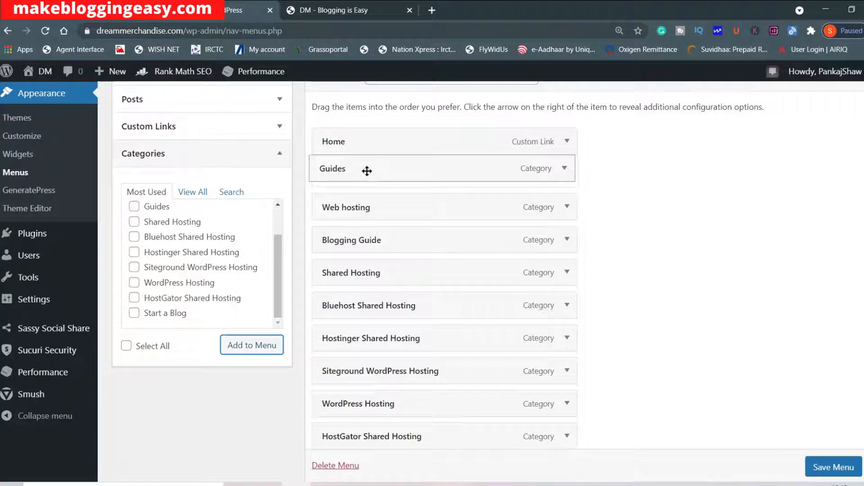
left_click_drag(396, 233, 429, 206)
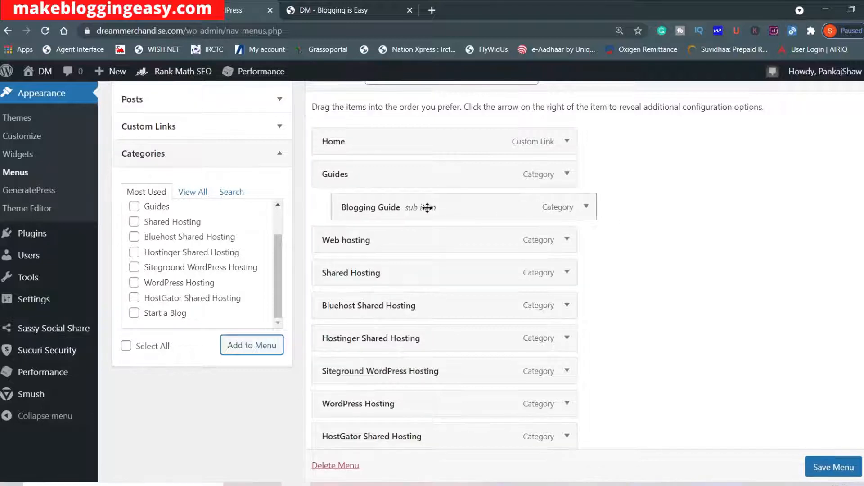
Move the Start a Blog category directly below Home, above Guides, in the menu structure.
scroll(422, 239, "down", 1)
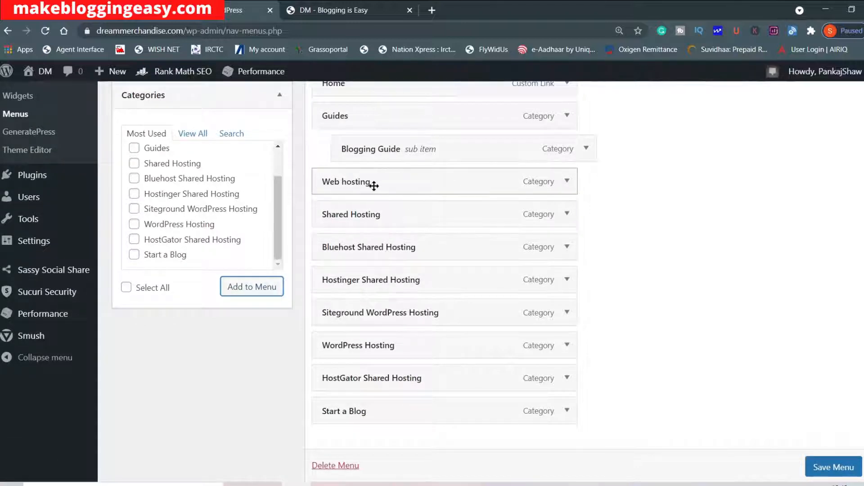
left_click_drag(449, 403, 355, 236)
scroll(365, 234, "down", 1)
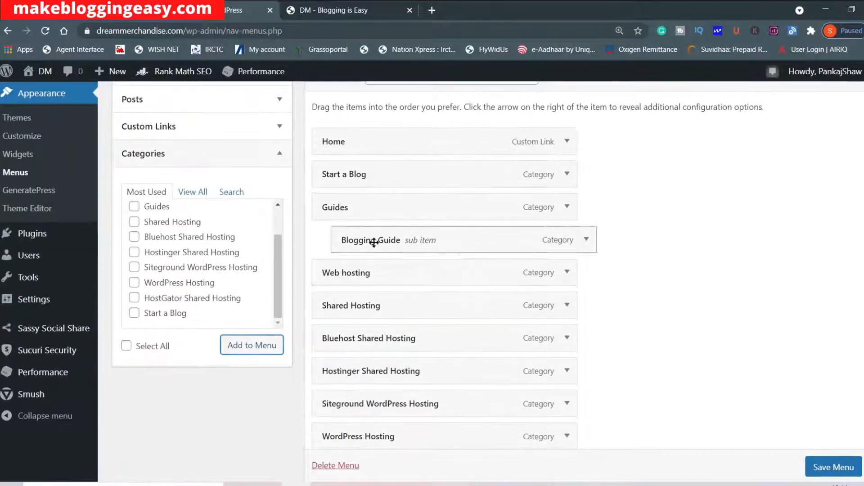
Nest Web hosting as a sub item under Guides and Shared Hosting as a sub item under Web hosting.
scroll(389, 311, "down", 1)
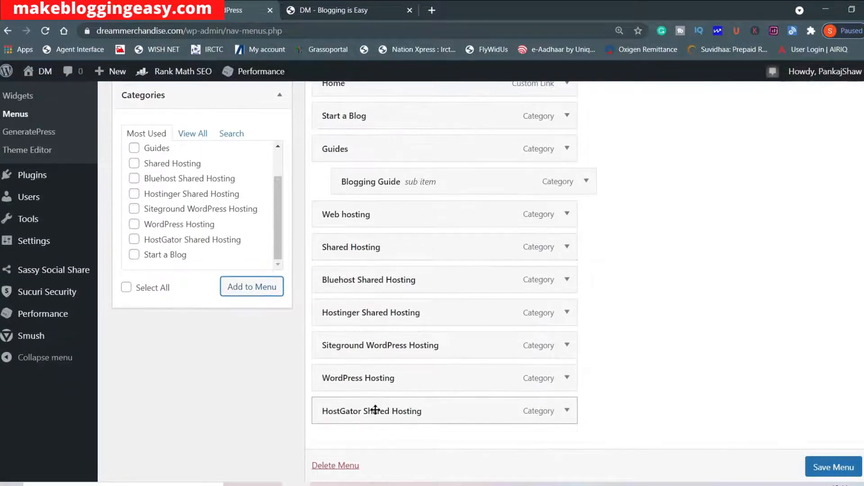
left_click_drag(346, 215, 372, 214)
left_click_drag(358, 253, 416, 258)
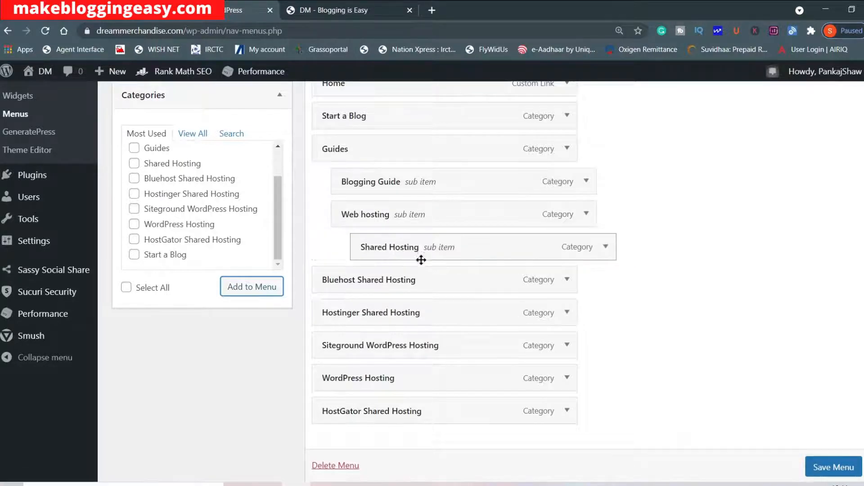
Nest the five remaining hosting categories, from Bluehost Shared Hosting to HostGator Shared Hosting, as sub items under Shared Hosting.
left_click_drag(399, 288, 461, 421)
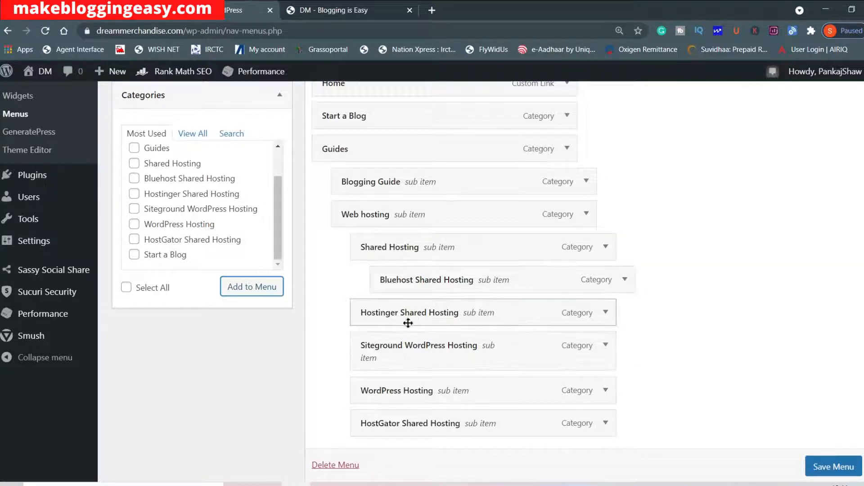
left_click_drag(413, 318, 443, 320)
left_click_drag(417, 355, 457, 357)
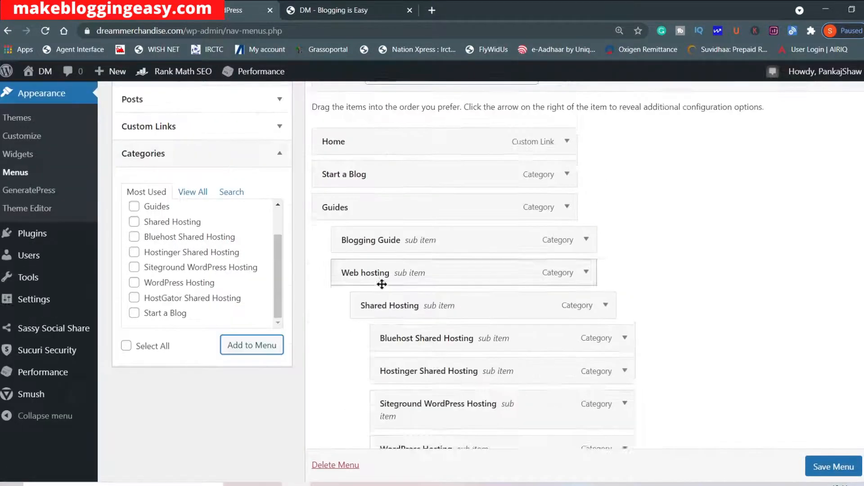
Look at the URL and link text fields for custom links and at the recent posts that can be added to Menu 1.
scroll(382, 284, "up", 3)
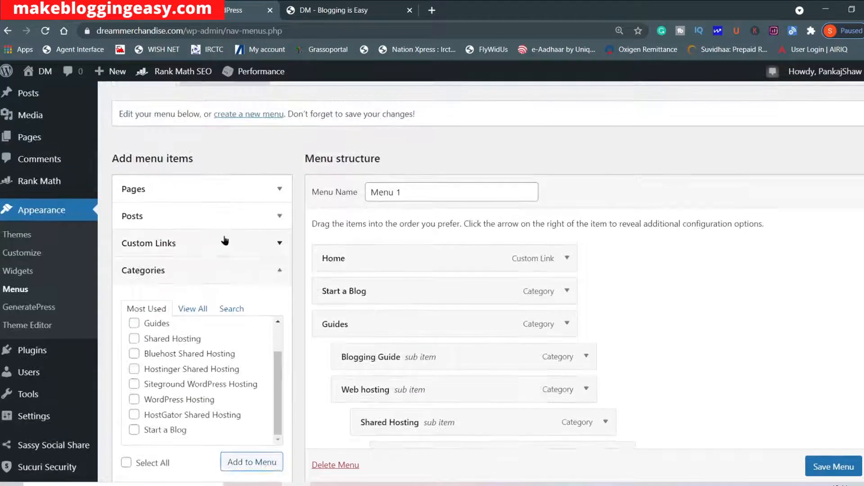
left_click(226, 242)
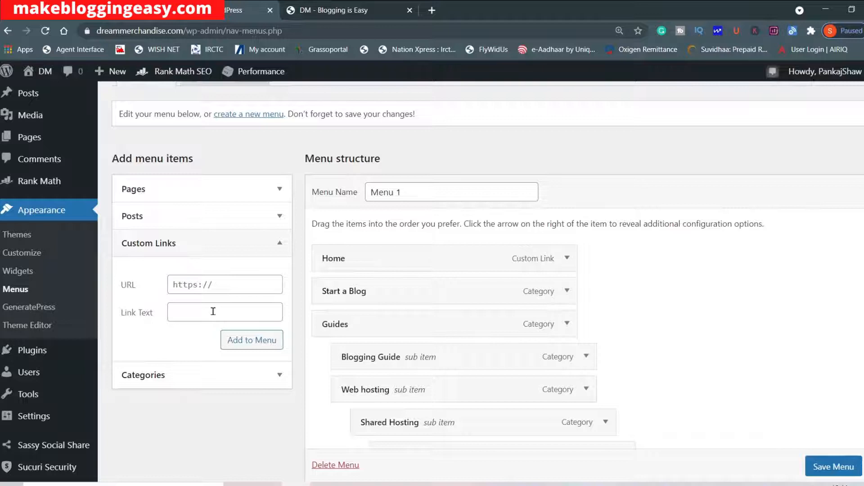
left_click(235, 284)
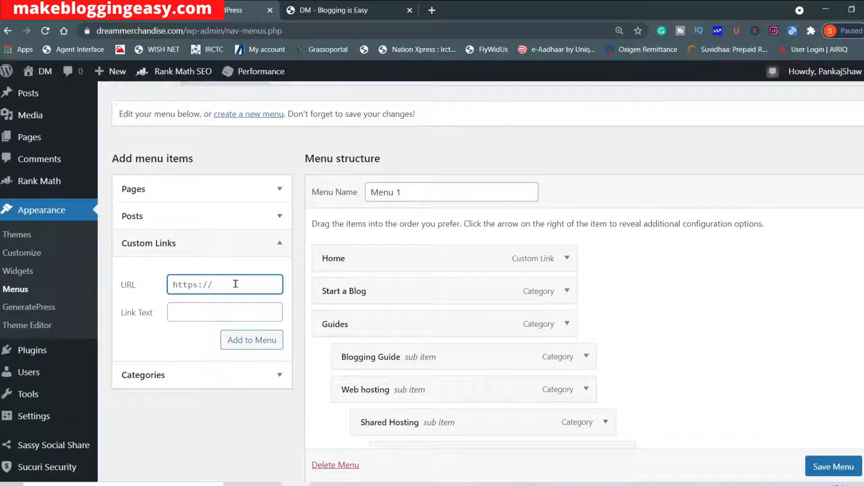
left_click(205, 316)
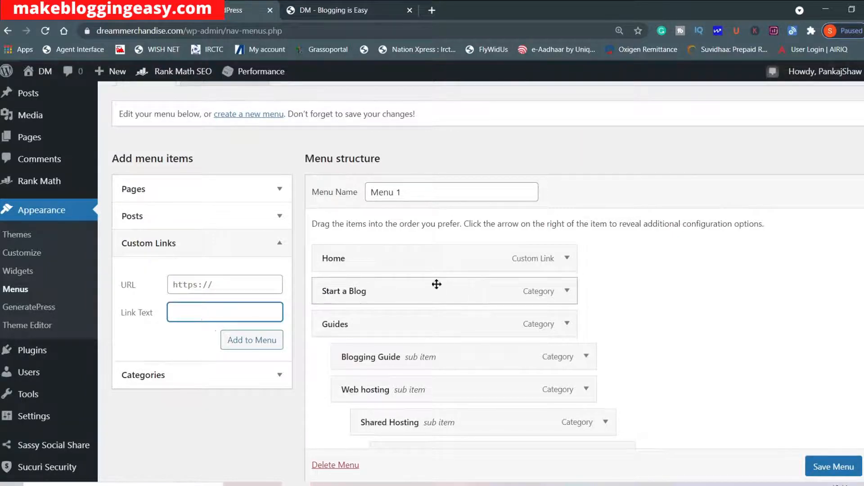
left_click(206, 211)
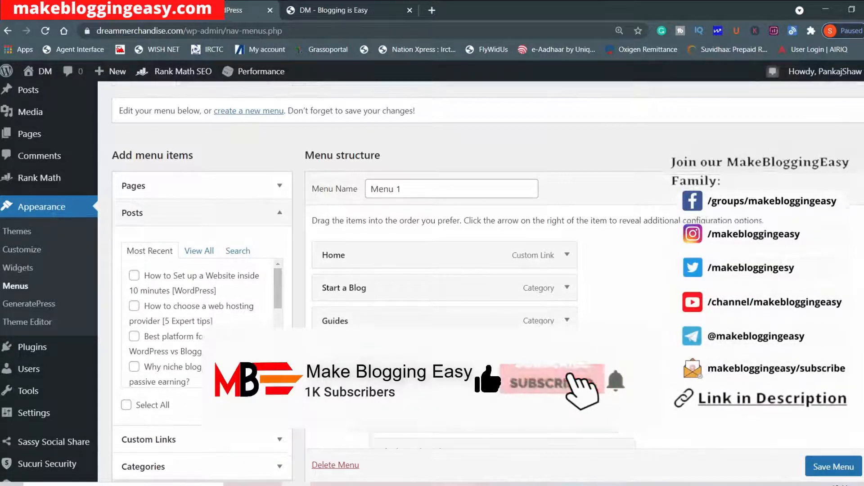
Save Menu 1 and reload the home page of the live site to show the updated menu.
scroll(495, 270, "down", 7)
left_click(833, 410)
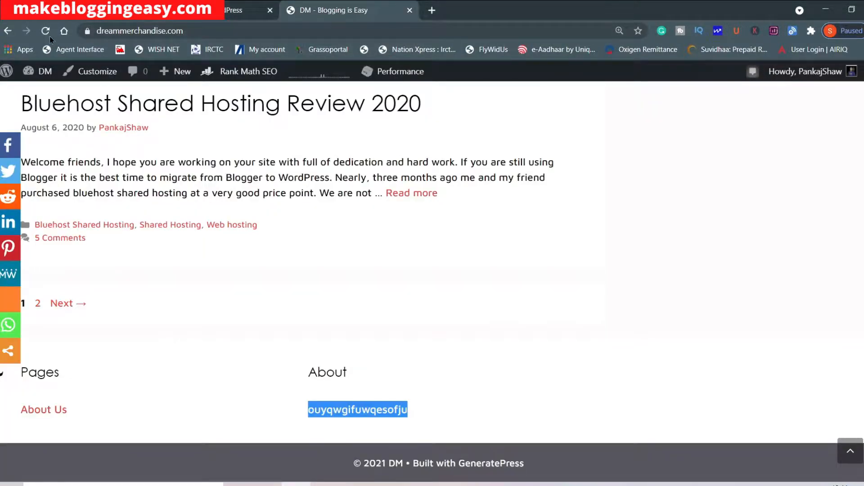
left_click(46, 32)
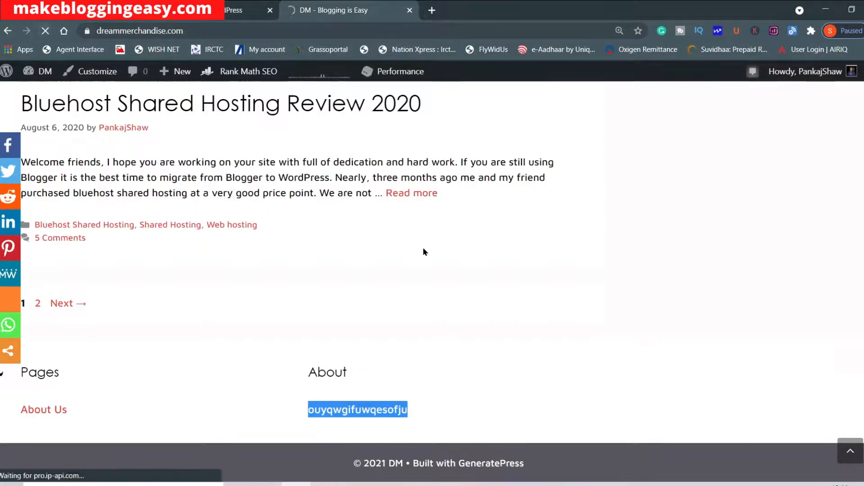
scroll(425, 250, "up", 20)
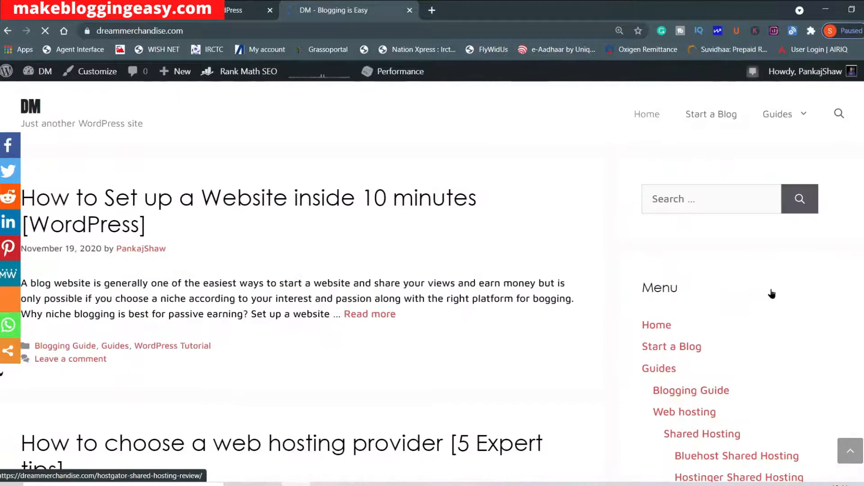
Check the Guides submenu on the live site, open the Web hosting category page and examine the nested menu in its sidebar.
left_click(806, 115)
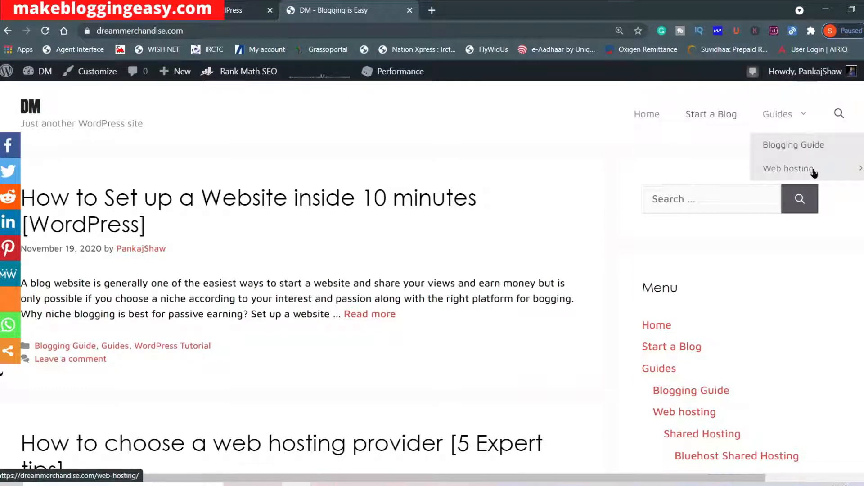
left_click(861, 169)
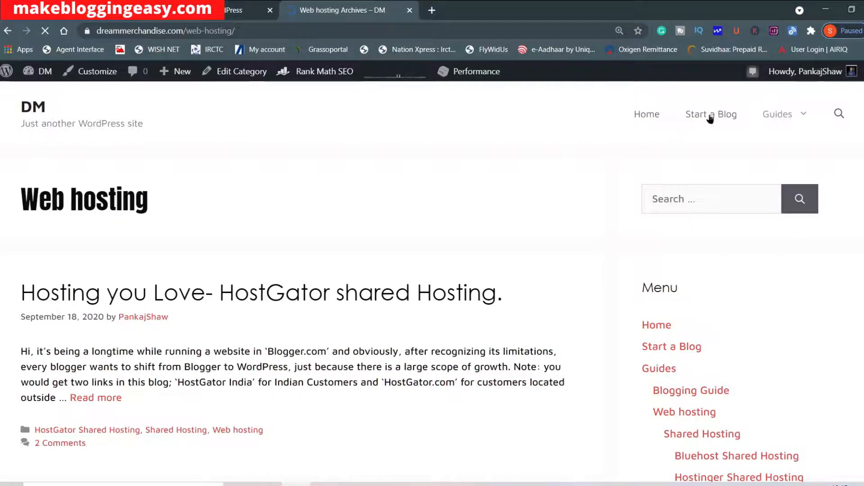
mouse_move(803, 118)
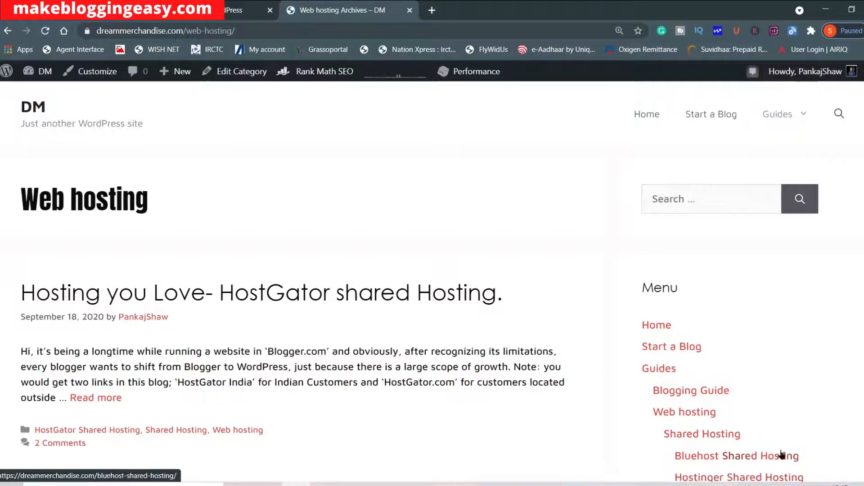
scroll(668, 114, "down", 4)
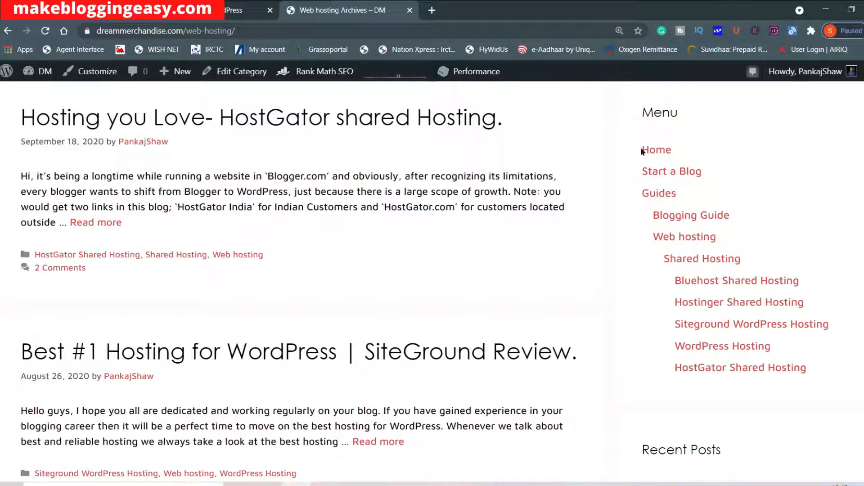
scroll(711, 369, "up", 4)
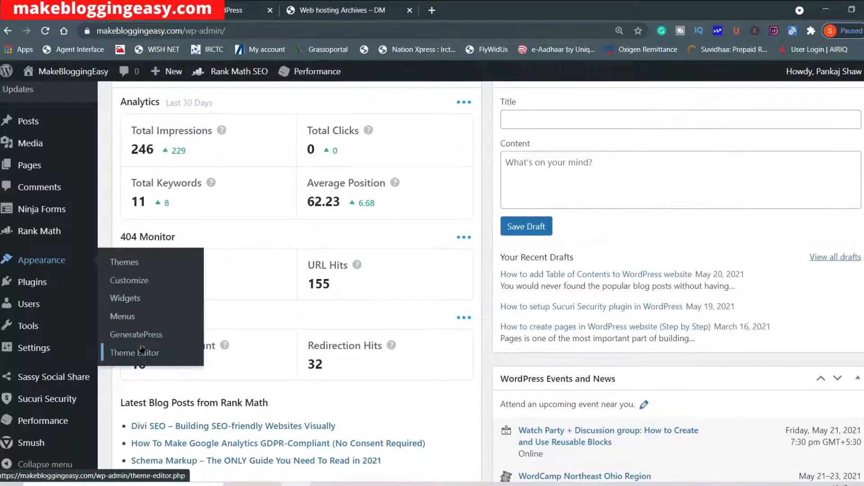
Open the Theme Editor of the makebloggingeasy.com dashboard and look through GeneratePress's style.css and its list of theme files.
left_click(140, 354)
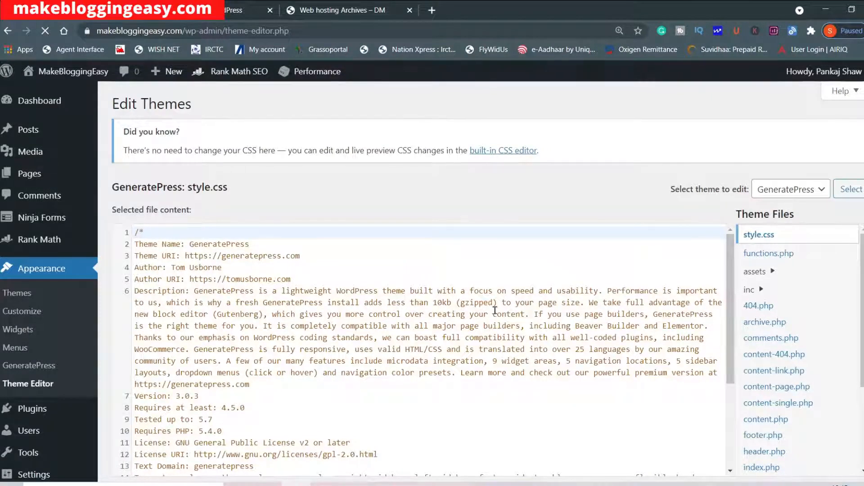
scroll(495, 310, "down", 5)
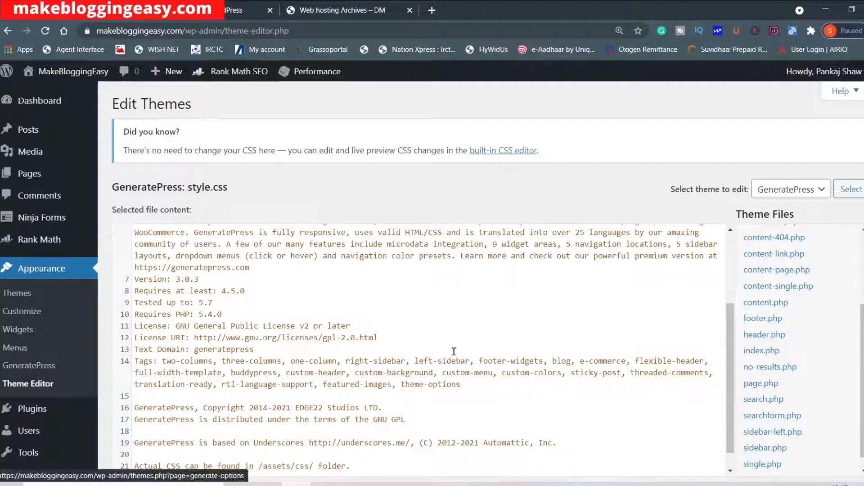
scroll(484, 352, "down", 1)
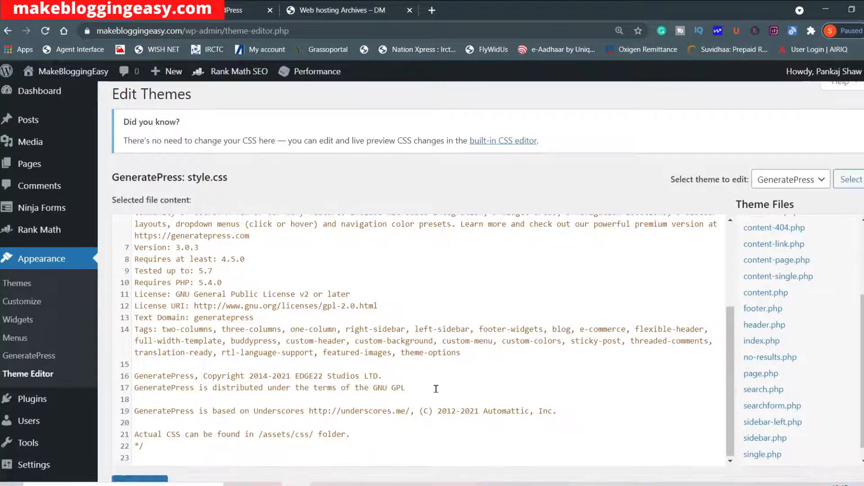
scroll(803, 320, "down", 3)
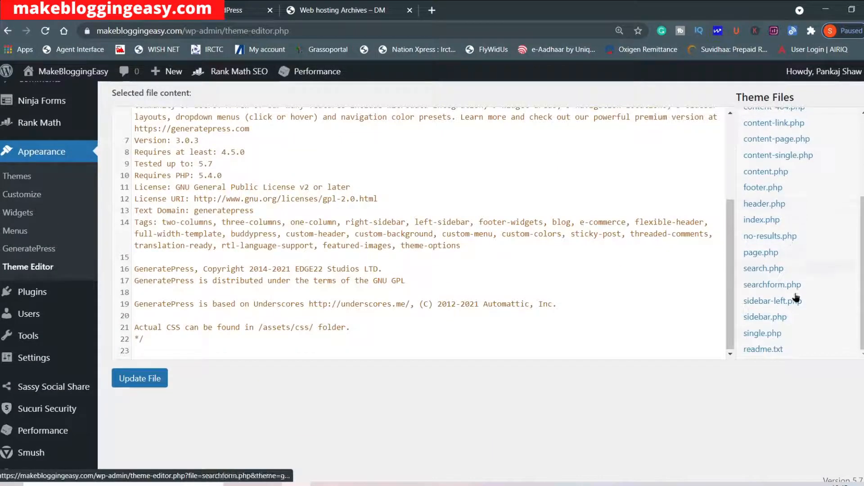
scroll(777, 194, "up", 3)
scroll(776, 194, "down", 5)
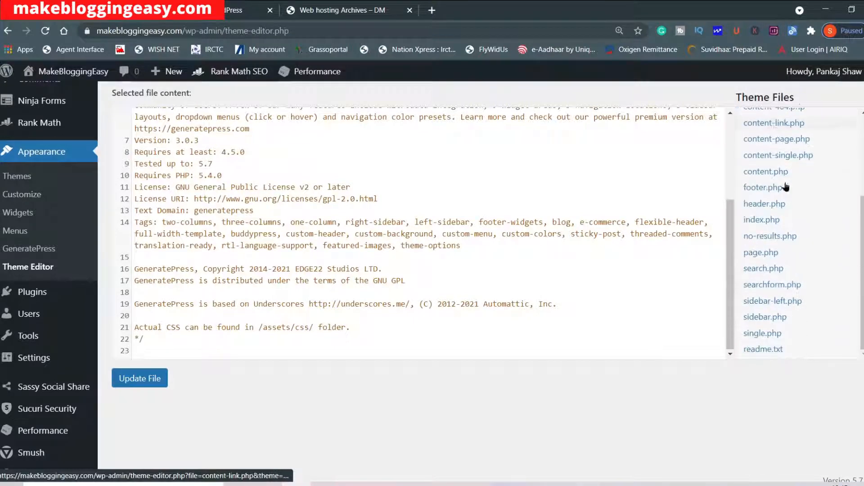
scroll(748, 288, "up", 5)
scroll(360, 243, "up", 3)
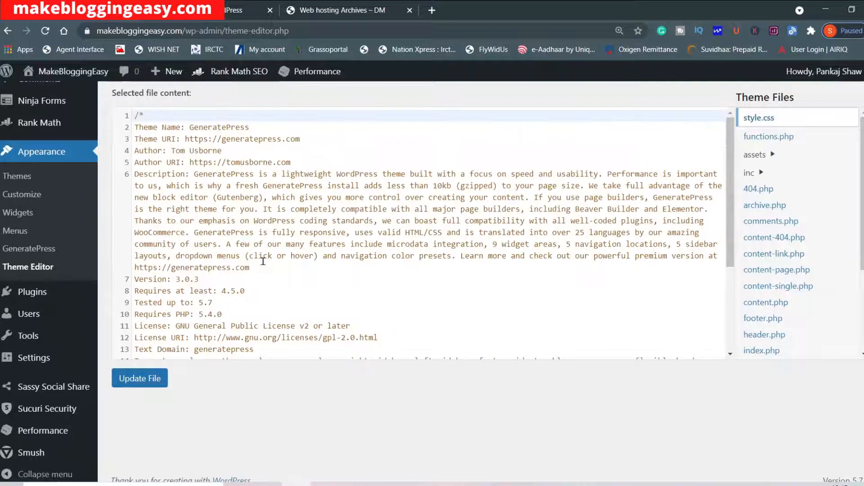